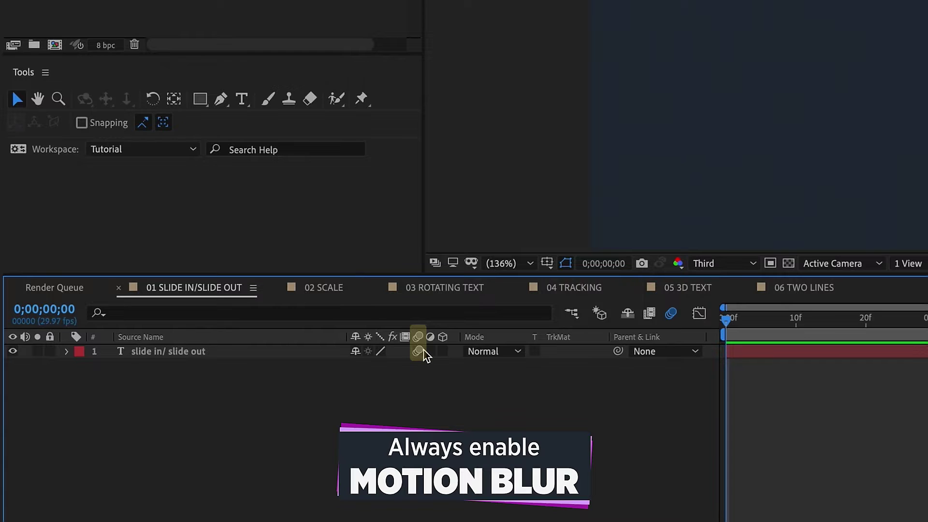
Enable composition motion blur and show the text layer's Position property.
{"action": "left_click", "coordinate": [672, 314]}
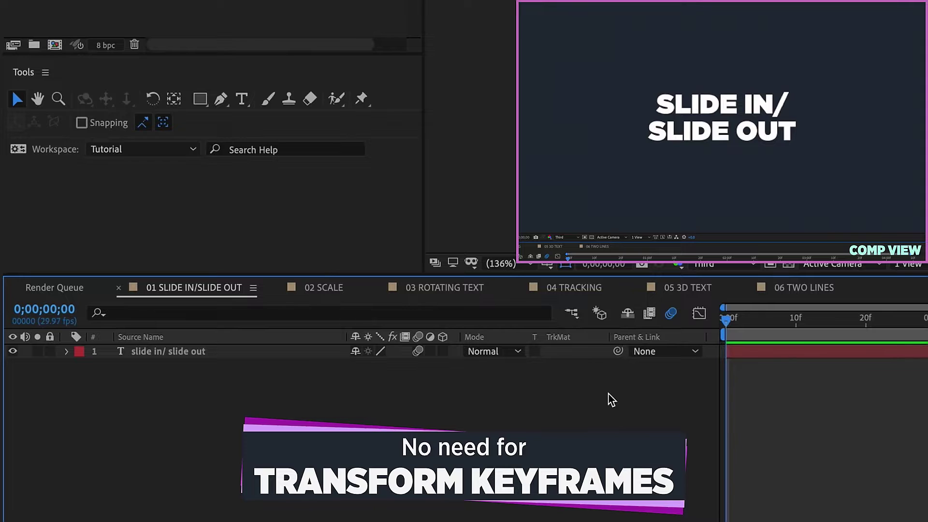
{"action": "left_click", "coordinate": [231, 356]}
{"action": "key", "text": "p"}
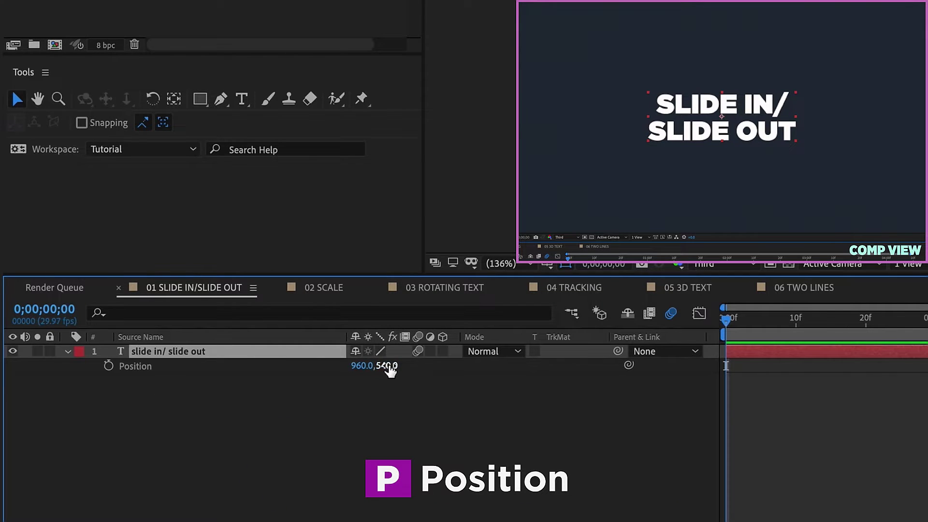
Try Position keyframes sliding the text from 236,540 to 960,485, then remove them all.
{"action": "left_click", "coordinate": [108, 366]}
{"action": "left_click", "coordinate": [730, 368]}
{"action": "left_click_drag", "start_coordinate": [729, 368], "coordinate": [803, 365]}
{"action": "key", "text": "shift+Left"}
{"action": "left_click_drag", "start_coordinate": [855, 309], "coordinate": [803, 320]}
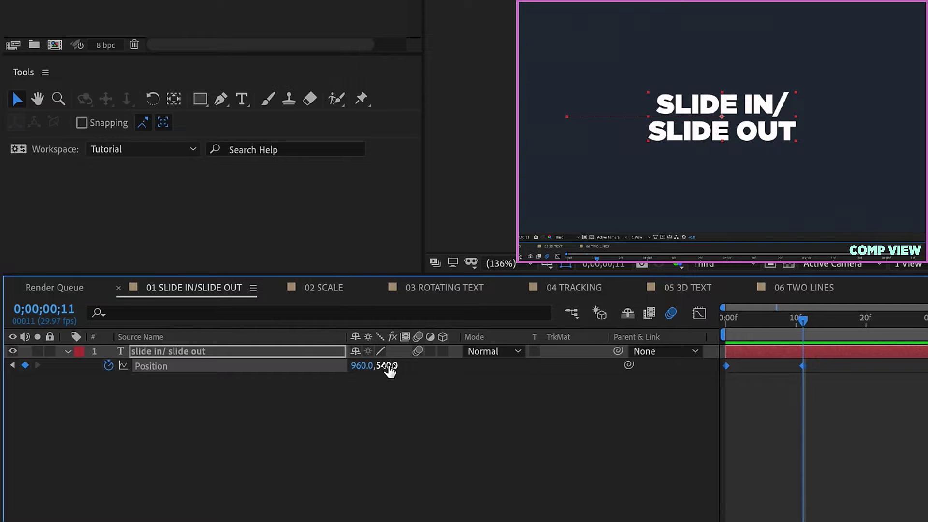
{"action": "left_click_drag", "start_coordinate": [389, 368], "coordinate": [352, 354]}
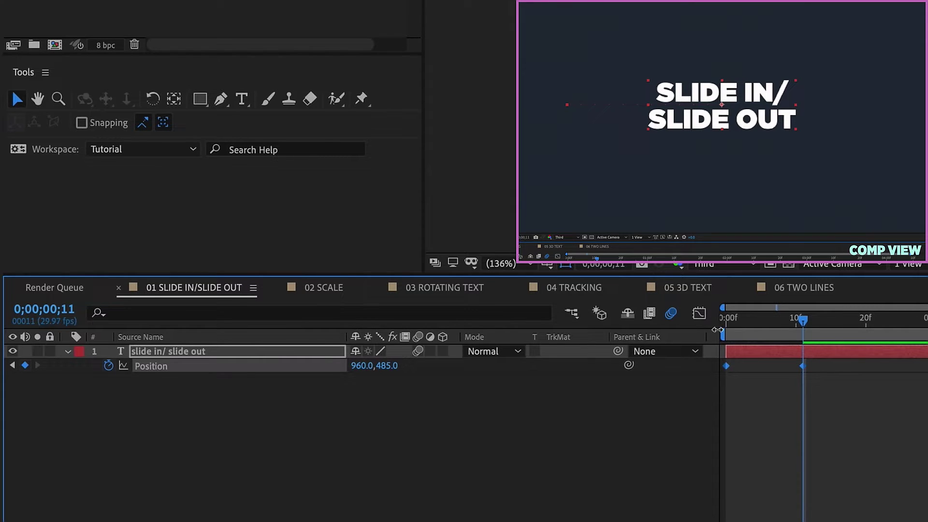
{"action": "left_click", "coordinate": [108, 366]}
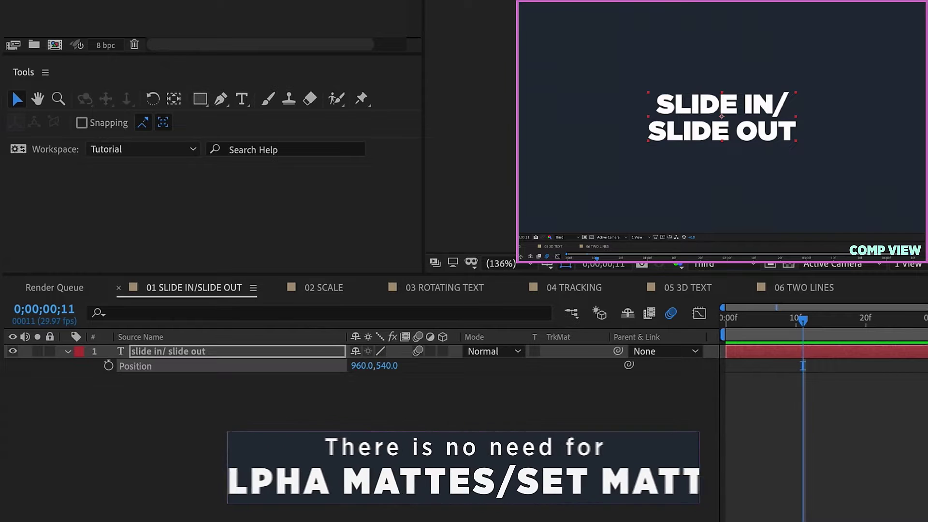
{"action": "left_click", "coordinate": [256, 8]}
{"action": "mouse_move", "coordinate": [259, 29]}
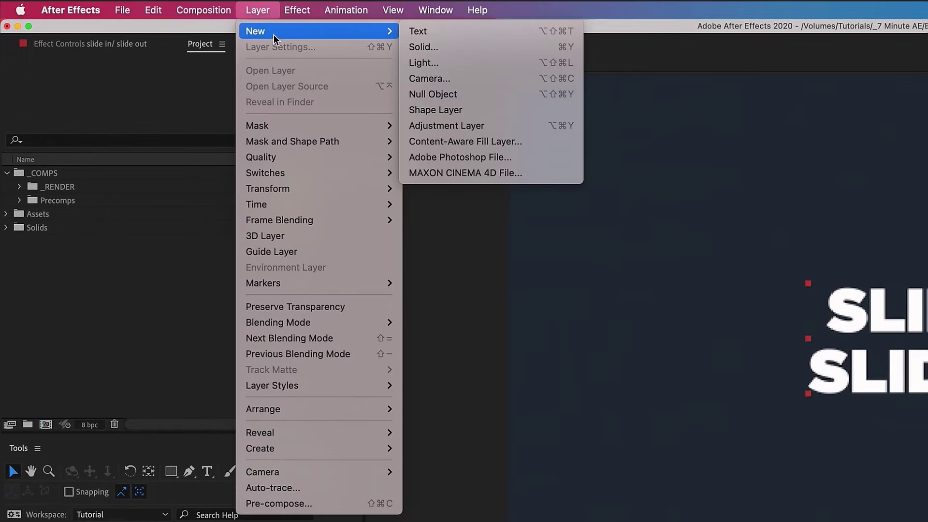
{"action": "left_click", "coordinate": [424, 46]}
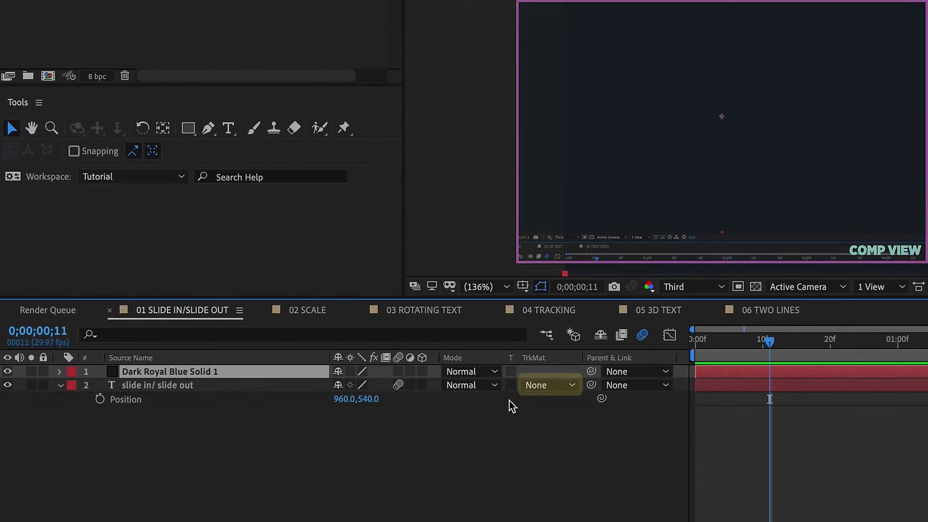
{"action": "left_click", "coordinate": [534, 386]}
{"action": "left_click", "coordinate": [564, 430]}
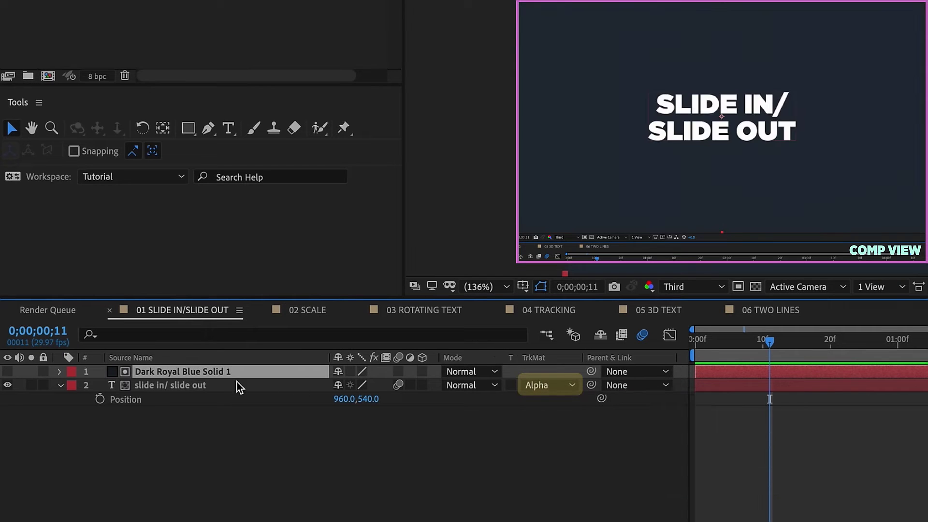
{"action": "left_click", "coordinate": [7, 372]}
{"action": "key", "text": "s"}
{"action": "left_click", "coordinate": [336, 385]}
{"action": "left_click_drag", "start_coordinate": [386, 385], "coordinate": [247, 392]}
{"action": "key", "text": "Delete"}
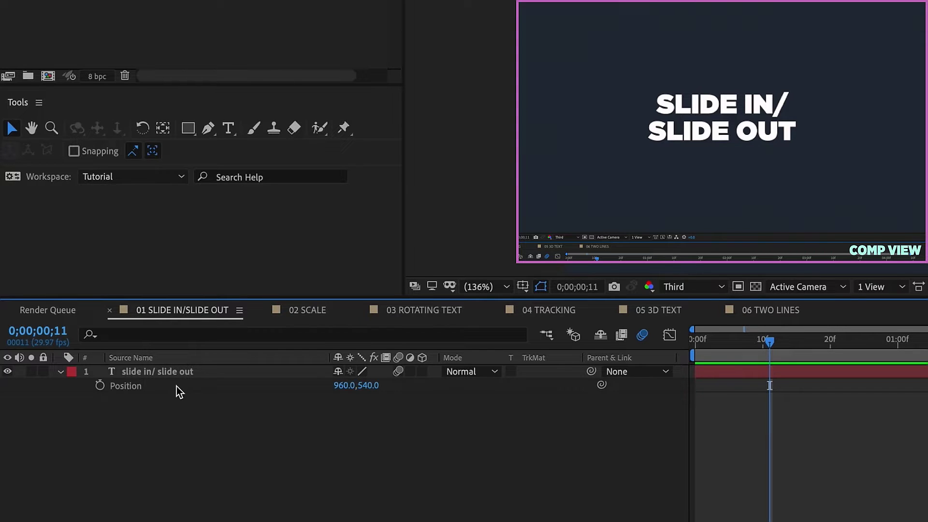
{"action": "right_click", "coordinate": [192, 374]}
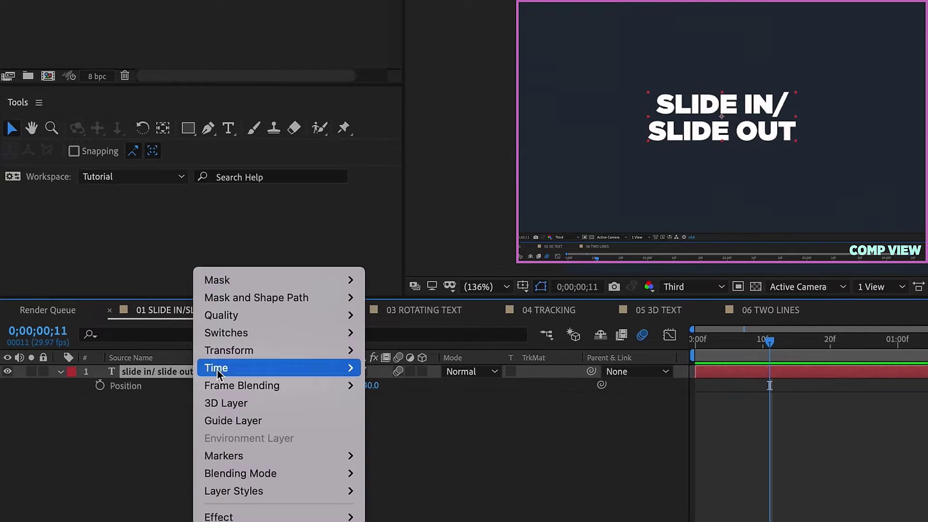
{"action": "mouse_move", "coordinate": [338, 280]}
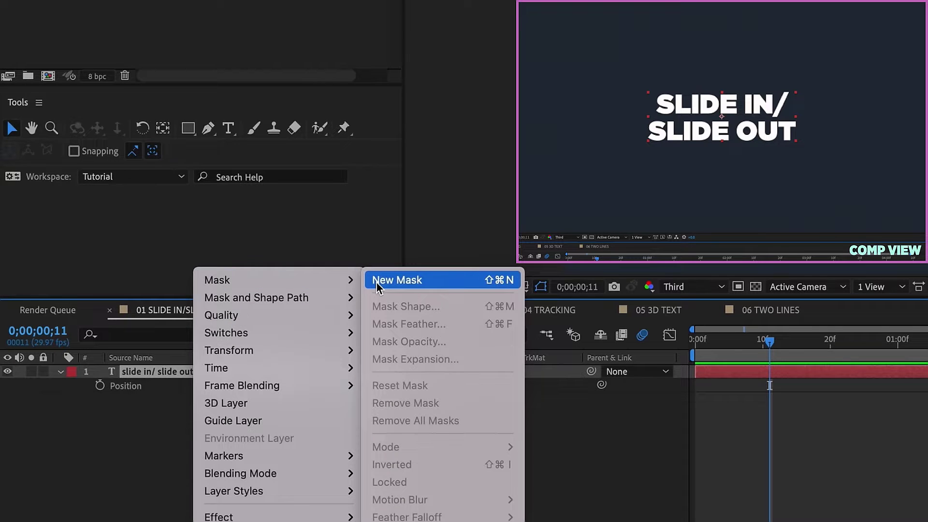
{"action": "left_click", "coordinate": [376, 281]}
{"action": "left_click_drag", "start_coordinate": [369, 400], "coordinate": [419, 399]}
{"action": "key", "text": "shift+s"}
{"action": "left_click_drag", "start_coordinate": [358, 422], "coordinate": [378, 420]}
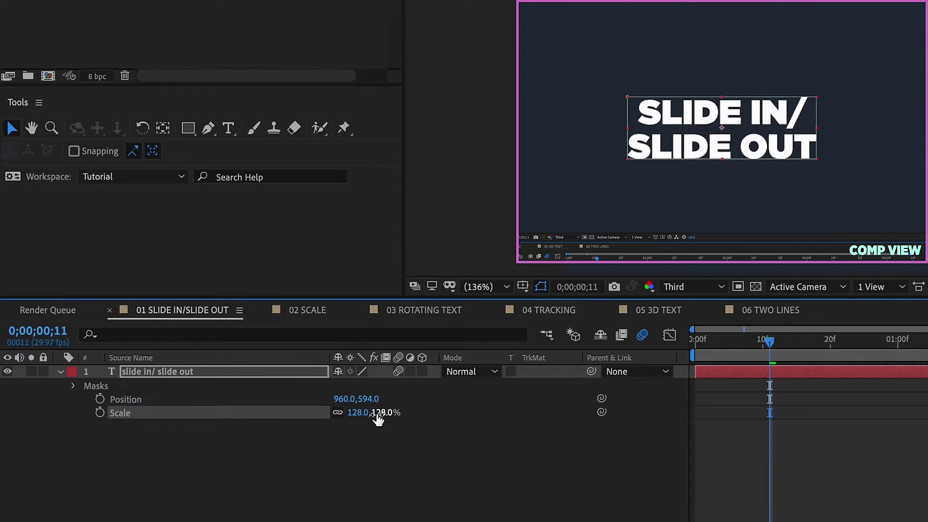
{"action": "key", "text": "ctrl+z"}
{"action": "key", "text": "ctrl+z"}
{"action": "left_click", "coordinate": [196, 375]}
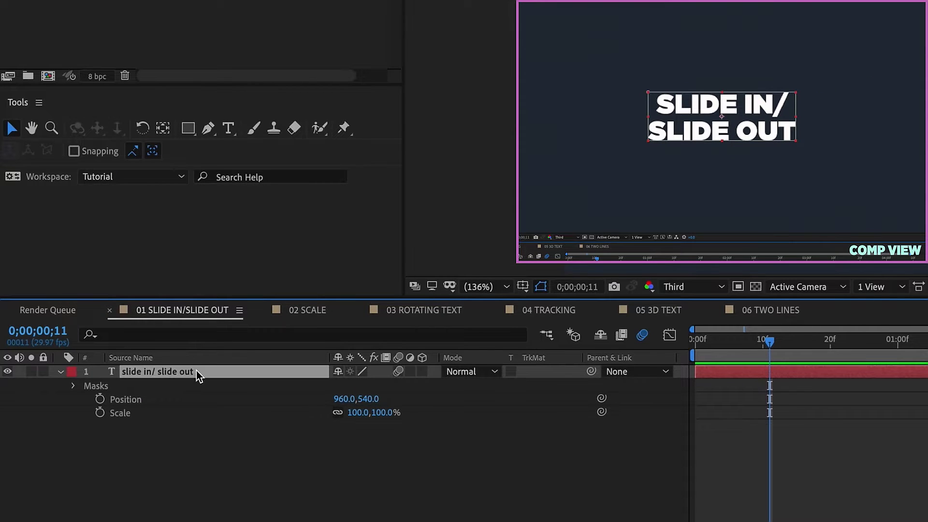
{"action": "left_click", "coordinate": [97, 386]}
{"action": "key", "text": "Delete"}
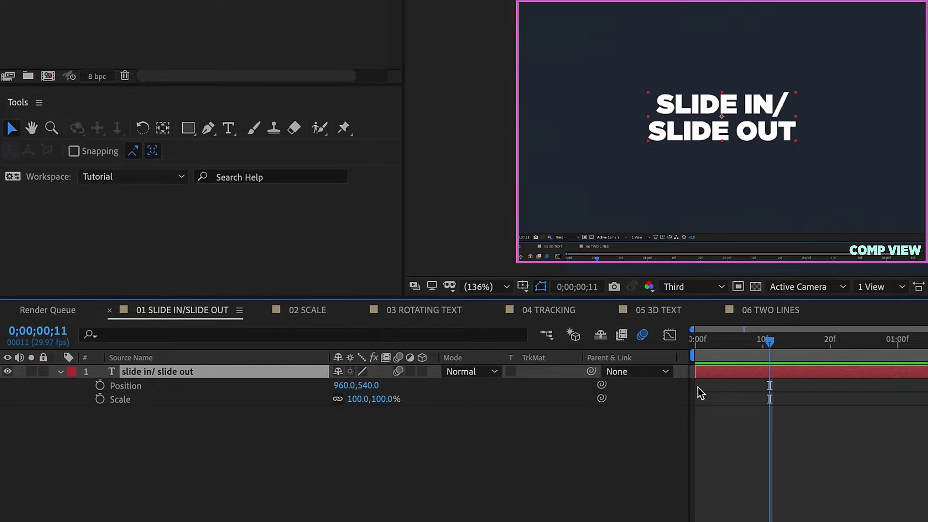
Return to frame 0, expand the text layer, and bring up the Animate property list.
{"action": "left_click", "coordinate": [697, 341]}
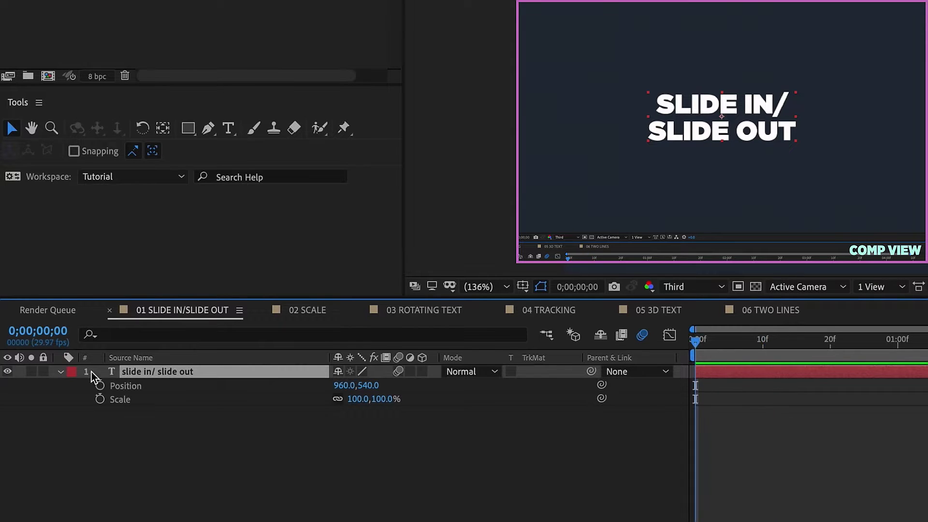
{"action": "left_click", "coordinate": [60, 372]}
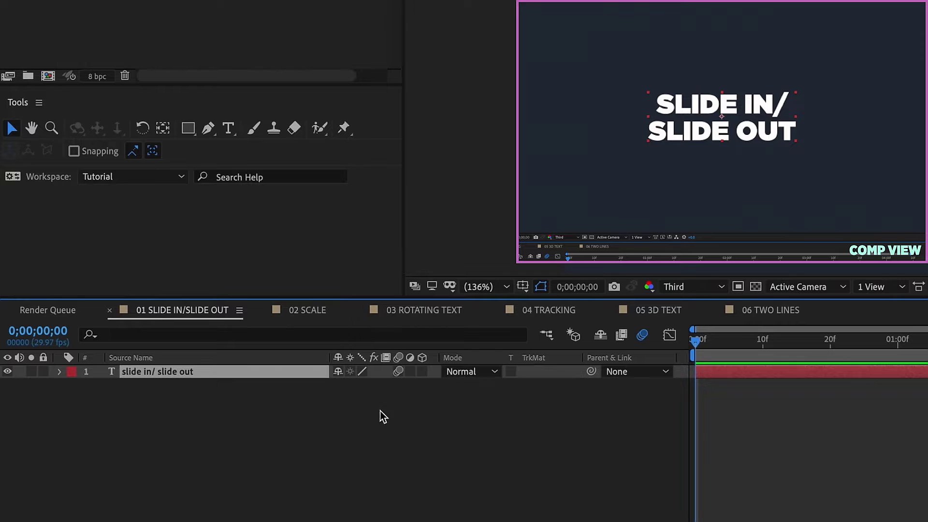
{"action": "left_click", "coordinate": [60, 372]}
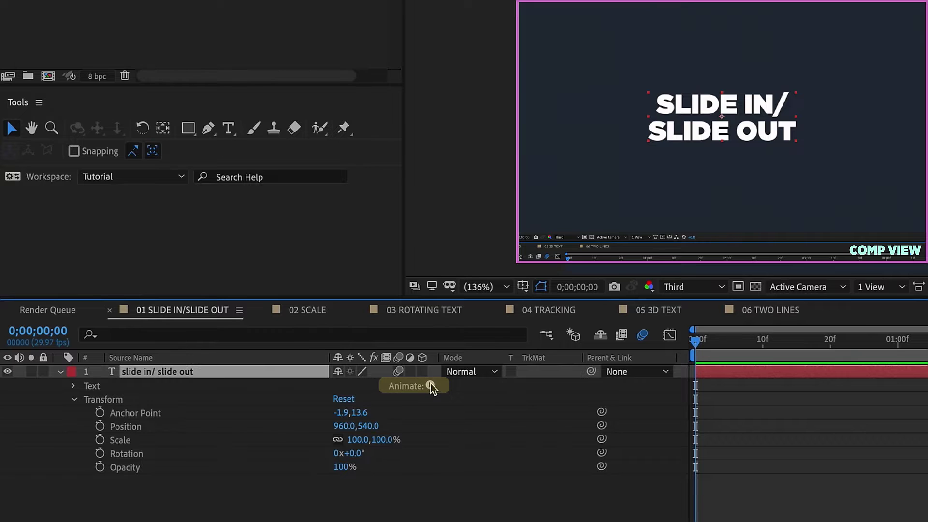
{"action": "left_click", "coordinate": [429, 387]}
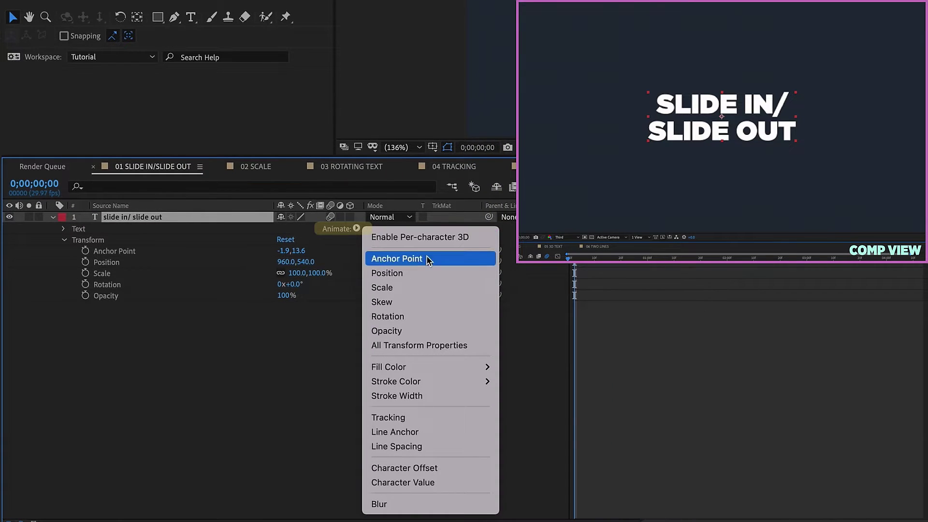
Add a Position text animator and rename it 'In'.
{"action": "left_click", "coordinate": [397, 274]}
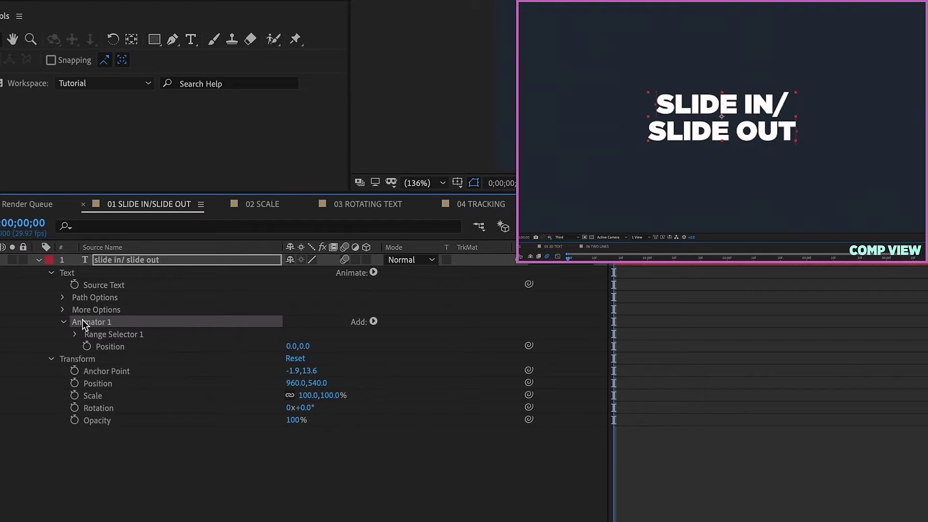
{"action": "key", "text": "Return"}
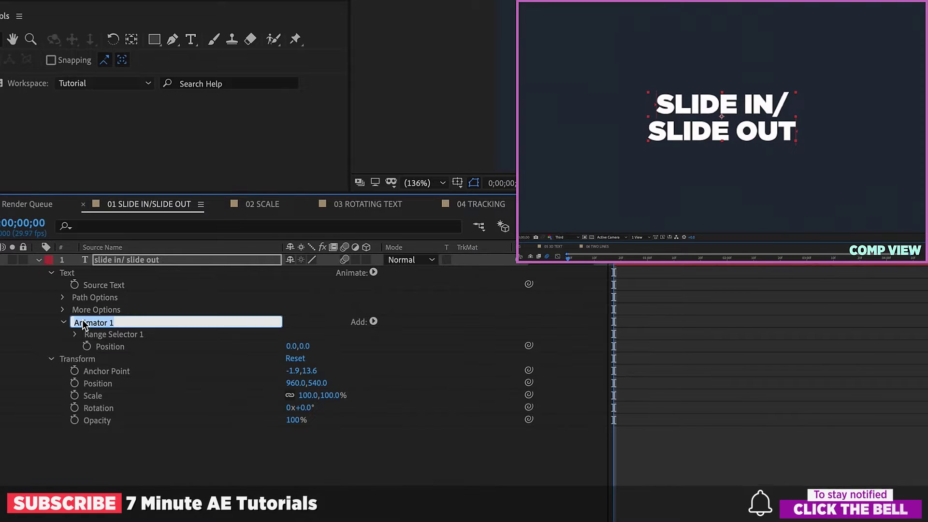
{"action": "type", "text": "In"}
{"action": "key", "text": "Return"}
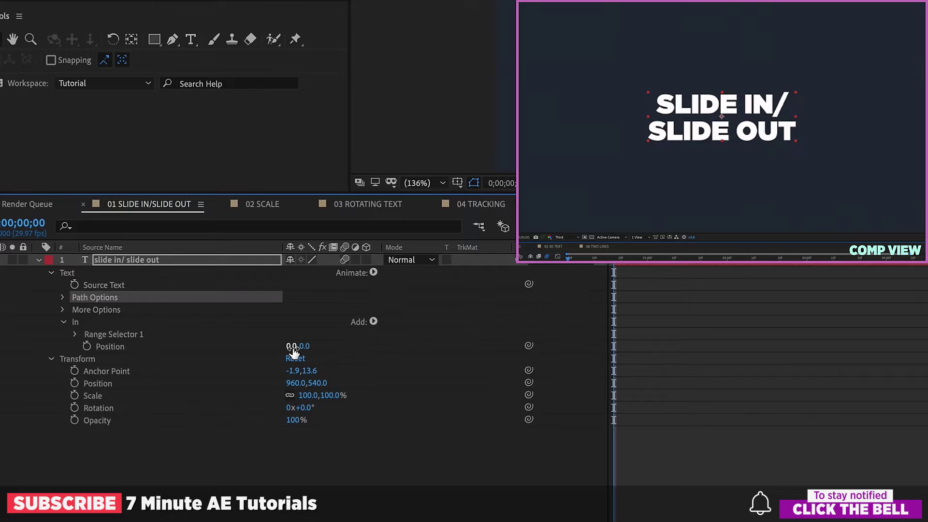
Set the In animator's Position X to -1500, fit the viewer, and expand Range Selector 1's Advanced options.
{"action": "left_click", "coordinate": [109, 349]}
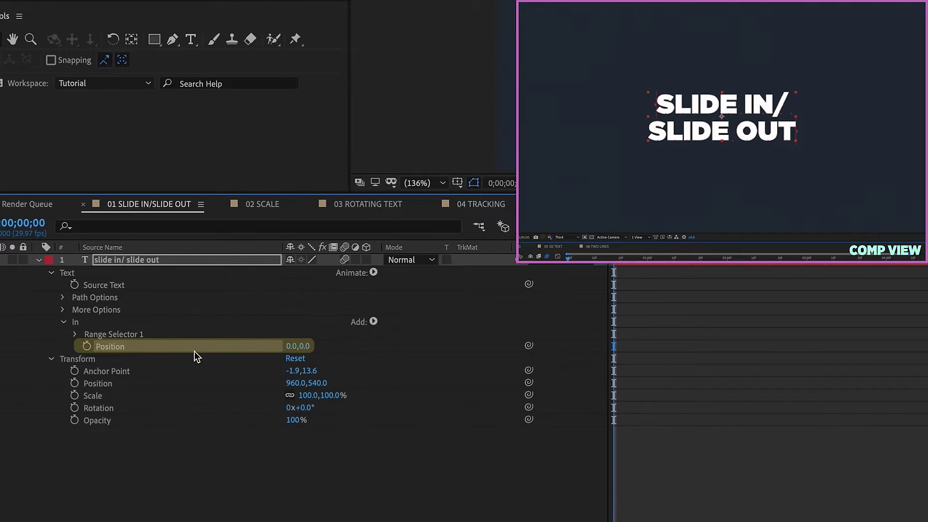
{"action": "left_click", "coordinate": [292, 346]}
{"action": "type", "text": "-1500"}
{"action": "key", "text": "Return"}
{"action": "scroll", "coordinate": [481, 24], "scroll_direction": "down", "scroll_amount": 1}
{"action": "left_click", "coordinate": [428, 183]}
{"action": "left_click", "coordinate": [435, 196]}
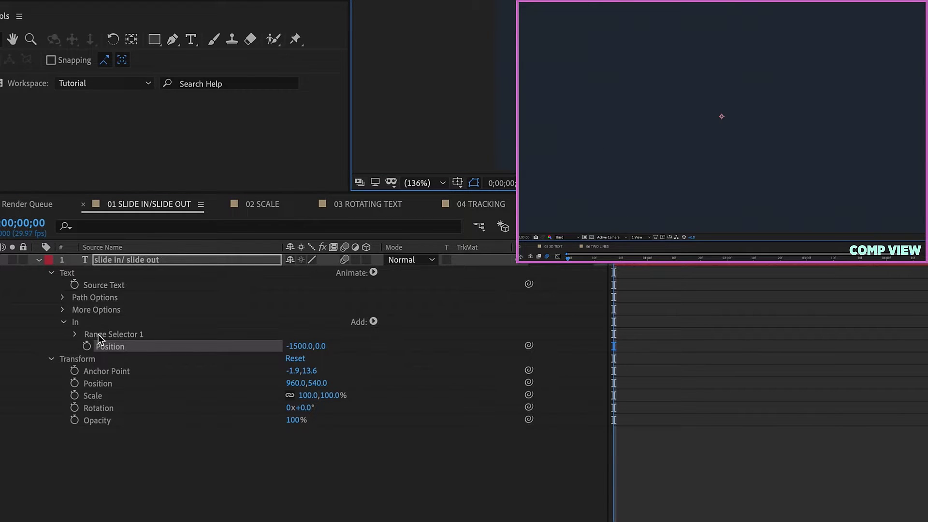
{"action": "left_click", "coordinate": [75, 334]}
{"action": "left_click", "coordinate": [88, 384]}
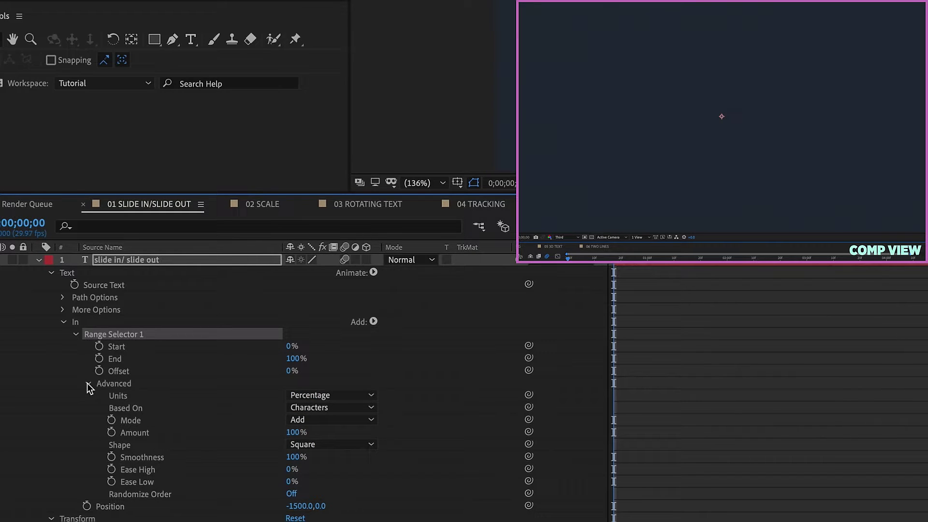
Keep the selector Shape at Square and raise Ease Low to 100%.
{"action": "left_click", "coordinate": [134, 372]}
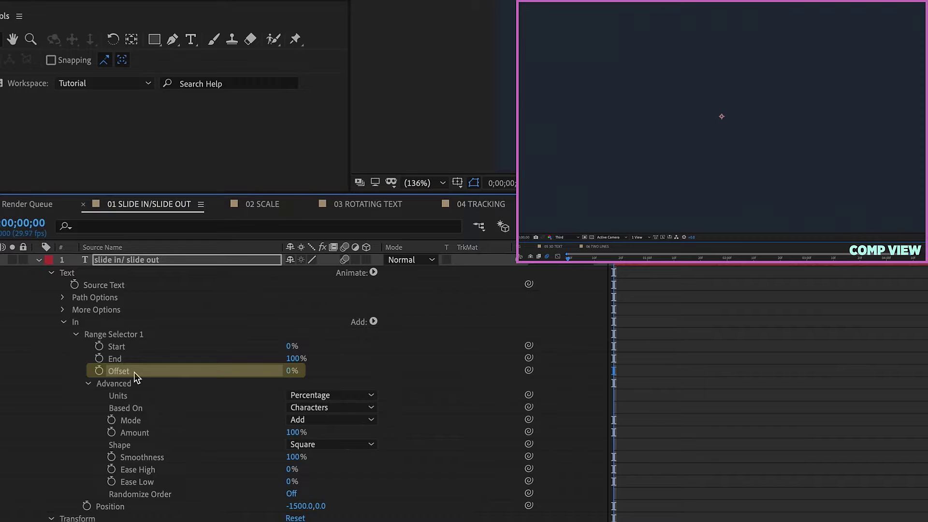
{"action": "left_click", "coordinate": [138, 446]}
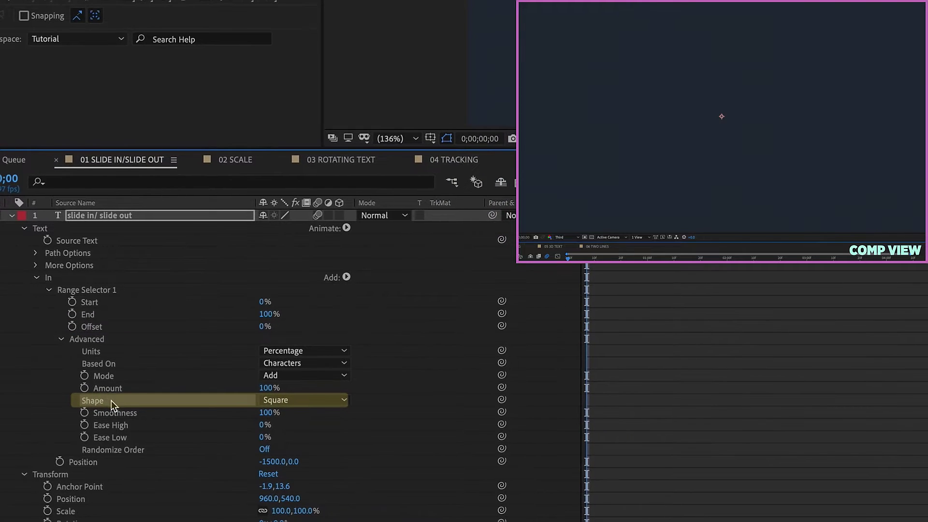
{"action": "left_click", "coordinate": [302, 400]}
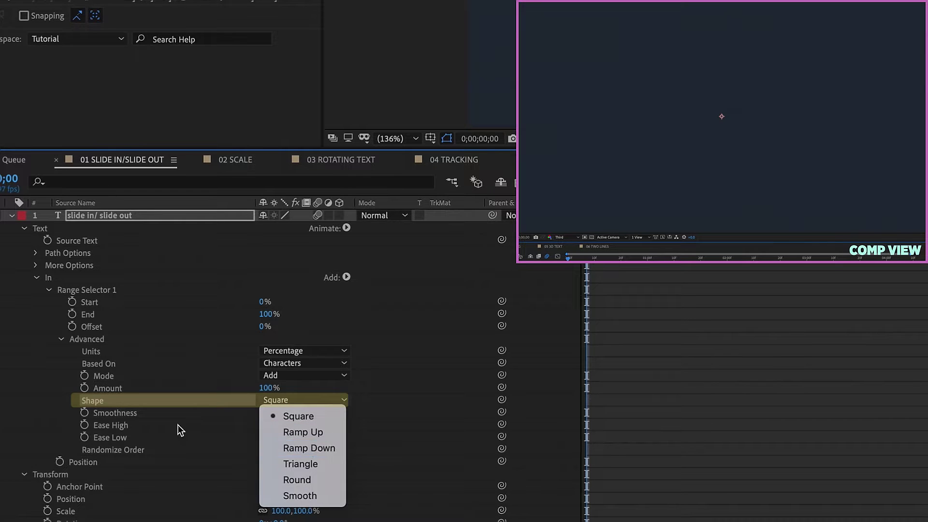
{"action": "left_click", "coordinate": [114, 436]}
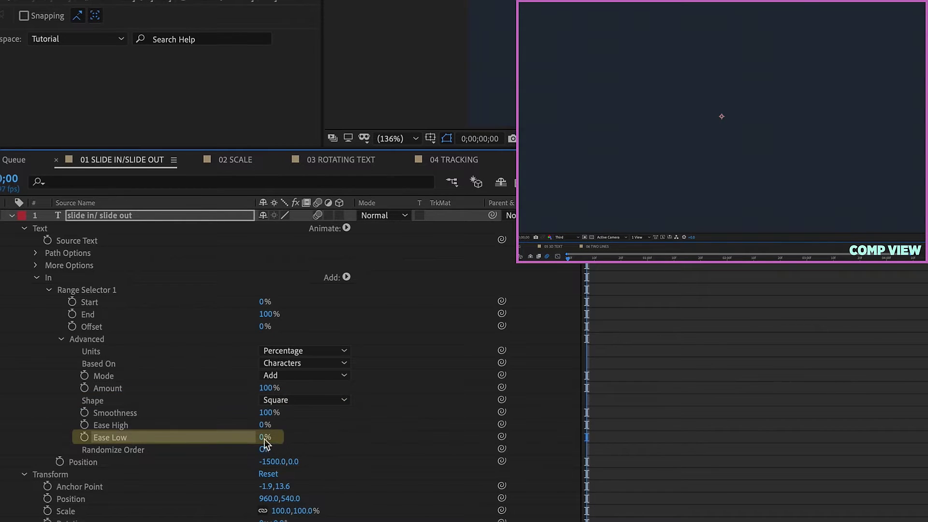
{"action": "left_click_drag", "start_coordinate": [265, 441], "coordinate": [295, 435]}
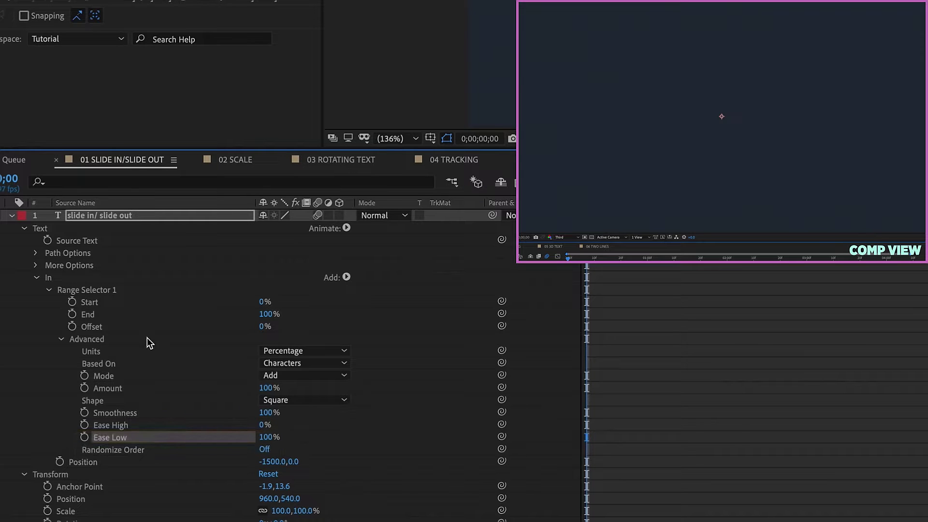
Switch the selector shape to Ramp Down and push Offset to 100%.
{"action": "left_click", "coordinate": [285, 401]}
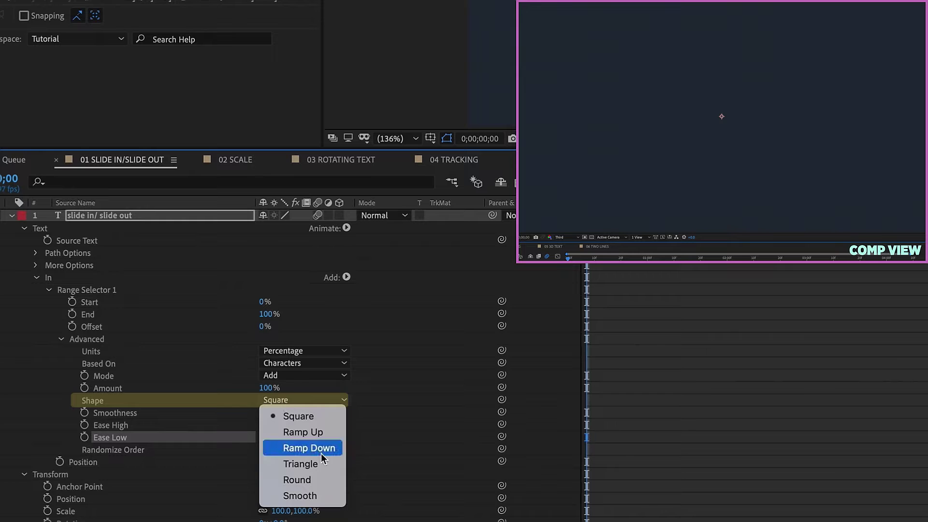
{"action": "left_click", "coordinate": [321, 454]}
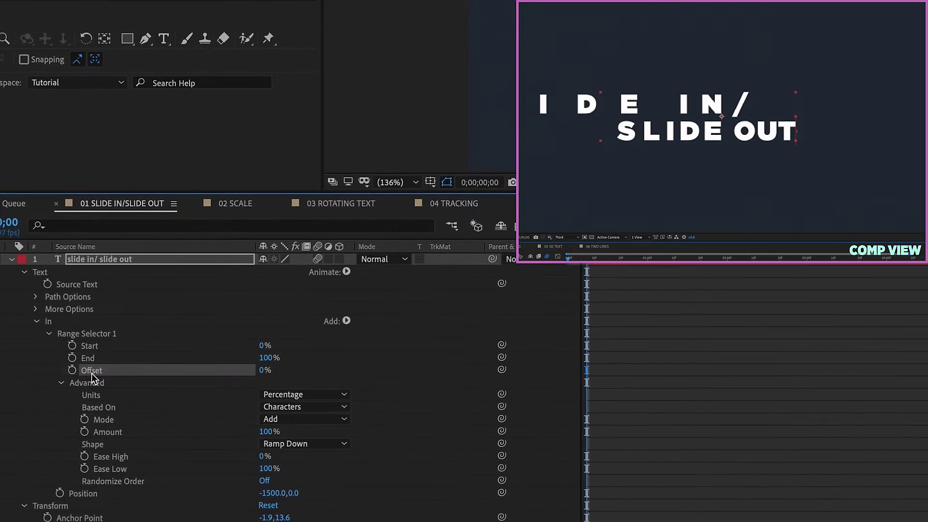
{"action": "left_click_drag", "start_coordinate": [264, 414], "coordinate": [384, 417]}
{"action": "left_click_drag", "start_coordinate": [383, 417], "coordinate": [405, 407]}
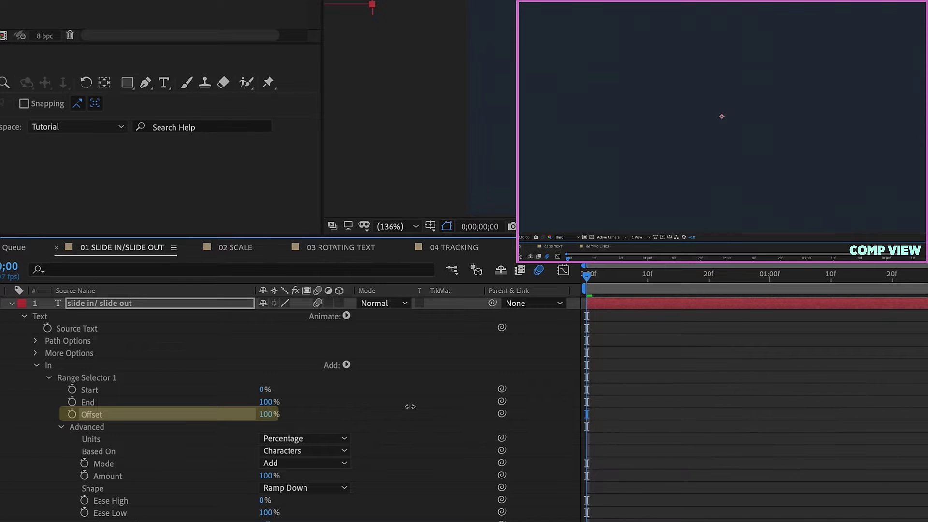
Keyframe Offset from 100% at frame 0 to -100% at 20 frames and preview.
{"action": "left_click_drag", "start_coordinate": [365, 405], "coordinate": [420, 403]}
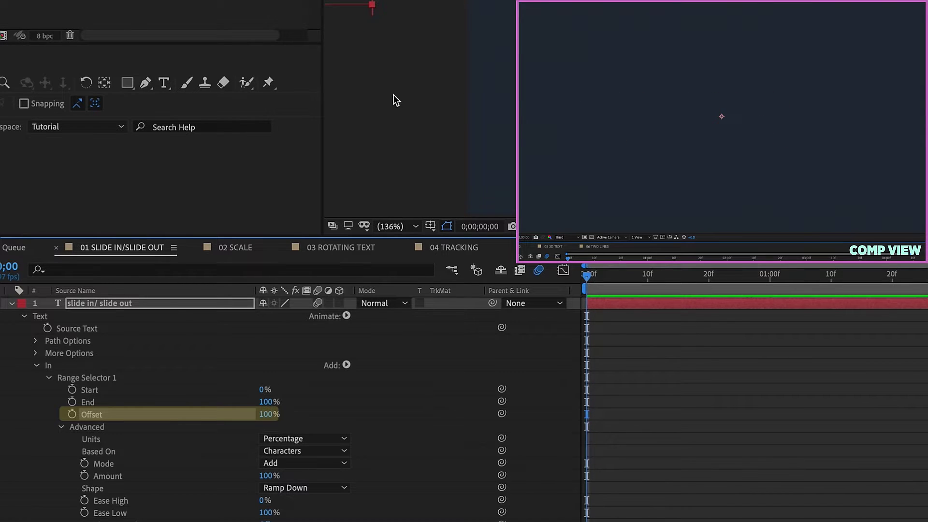
{"action": "left_click", "coordinate": [71, 415]}
{"action": "left_click_drag", "start_coordinate": [586, 280], "coordinate": [708, 276]}
{"action": "left_click_drag", "start_coordinate": [266, 417], "coordinate": [203, 417]}
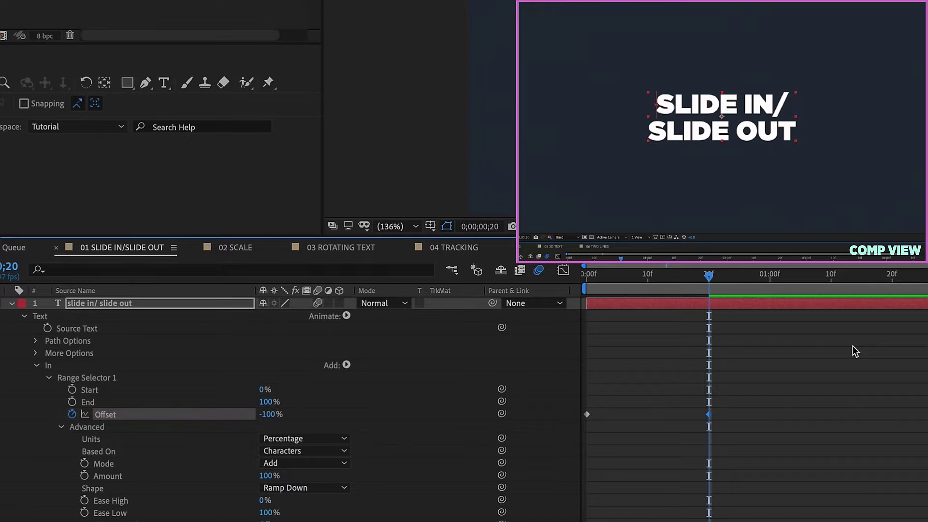
{"action": "key", "text": "space"}
{"action": "key", "text": "space"}
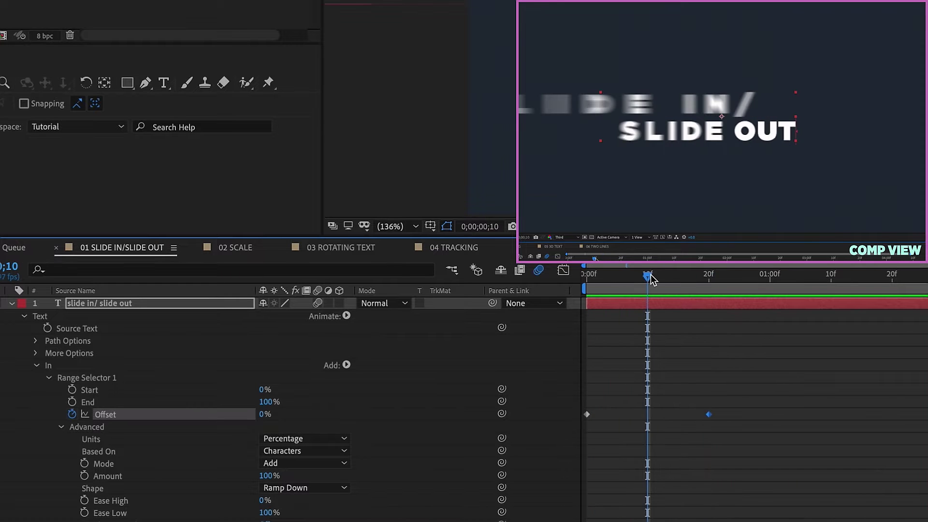
{"action": "left_click", "coordinate": [245, 452]}
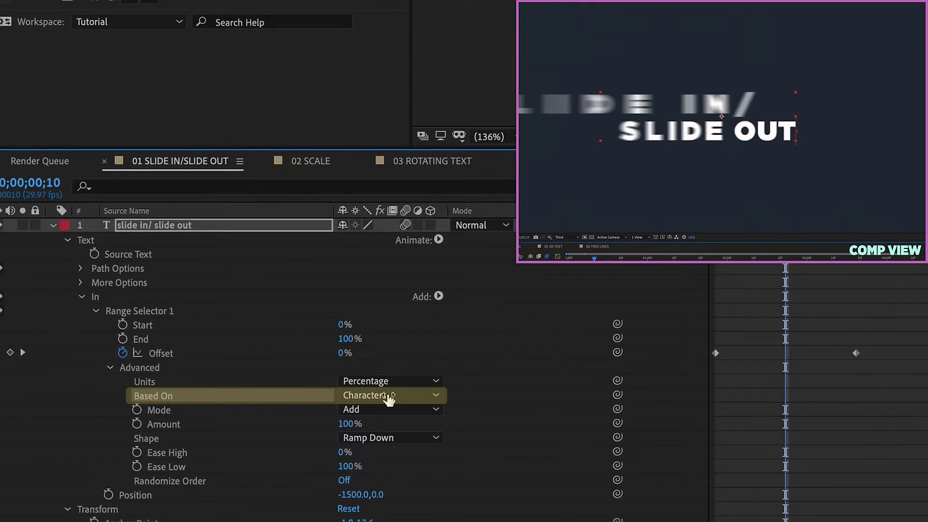
Try Based On Words and Lines, then return to Characters.
{"action": "left_click", "coordinate": [389, 396]}
{"action": "left_click", "coordinate": [381, 448]}
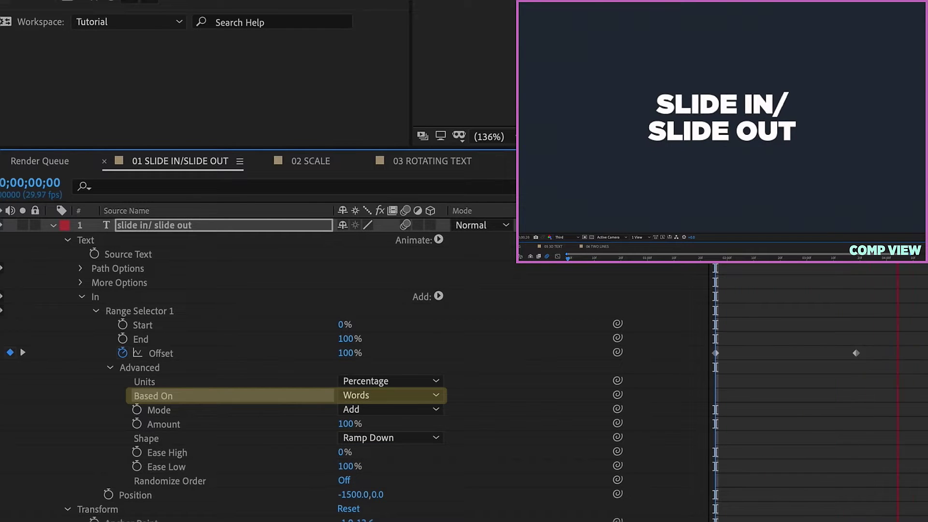
{"action": "left_click", "coordinate": [380, 397]}
{"action": "key", "text": "Return"}
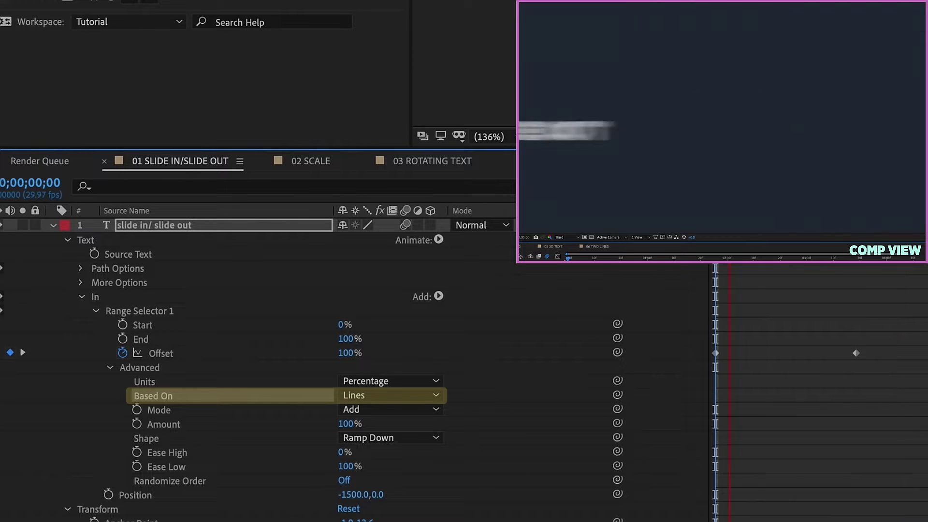
{"action": "left_click", "coordinate": [416, 395]}
{"action": "left_click", "coordinate": [425, 356]}
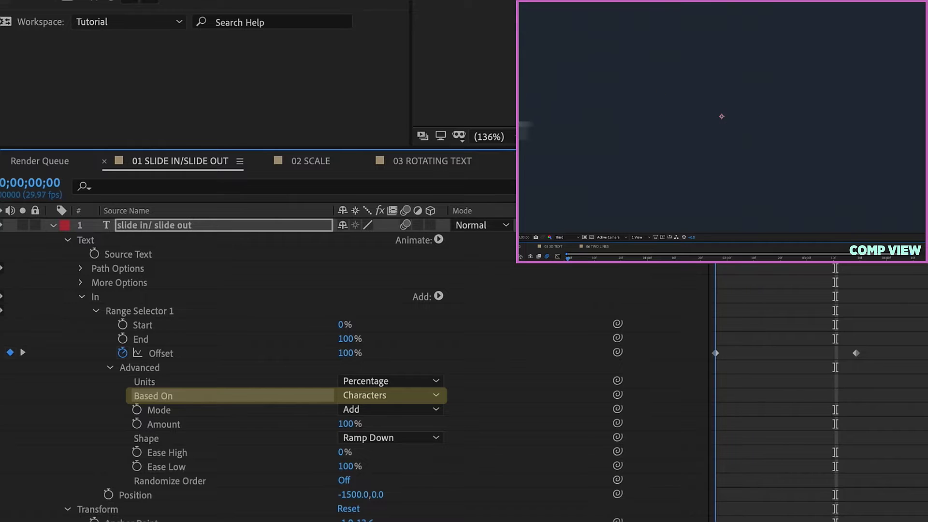
{"action": "left_click", "coordinate": [594, 258]}
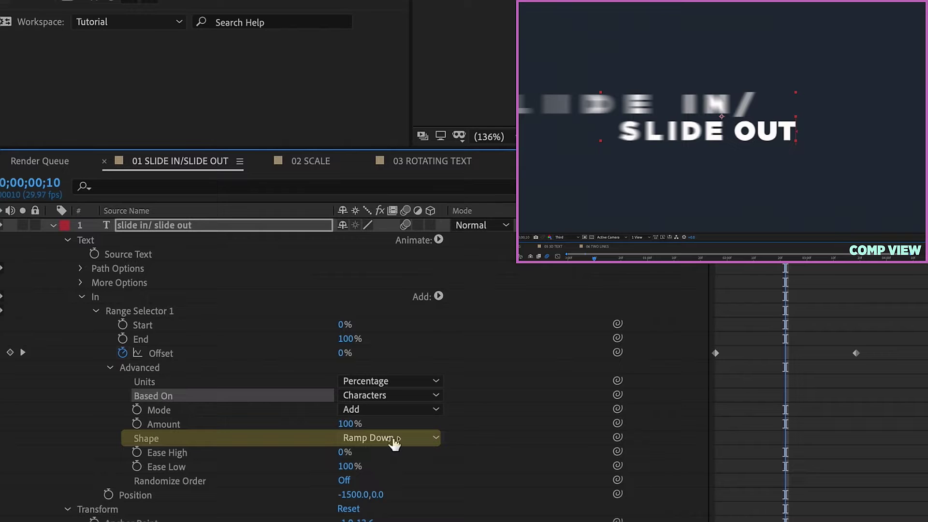
Select the Offset keyframes, then jump from the start to the second keyframe.
{"action": "left_click_drag", "start_coordinate": [881, 339], "coordinate": [697, 364]}
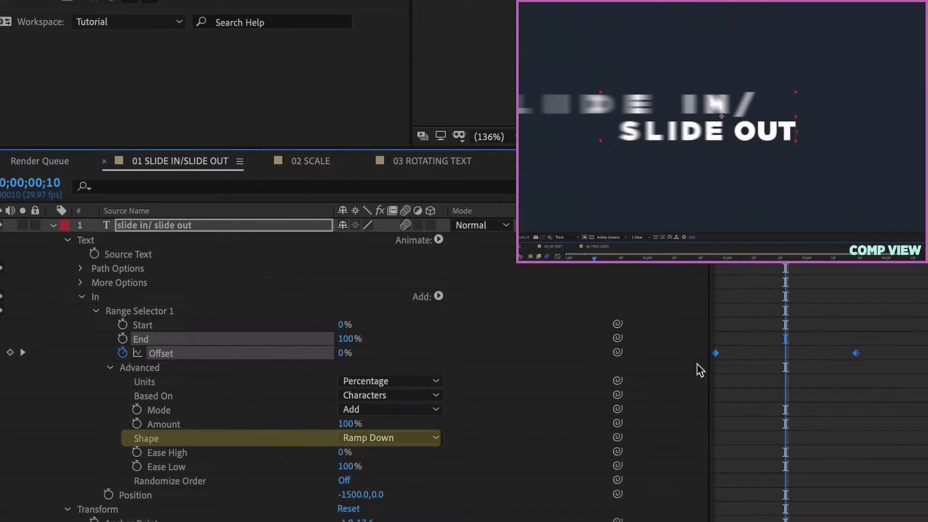
{"action": "left_click", "coordinate": [490, 414]}
{"action": "key", "text": "Home"}
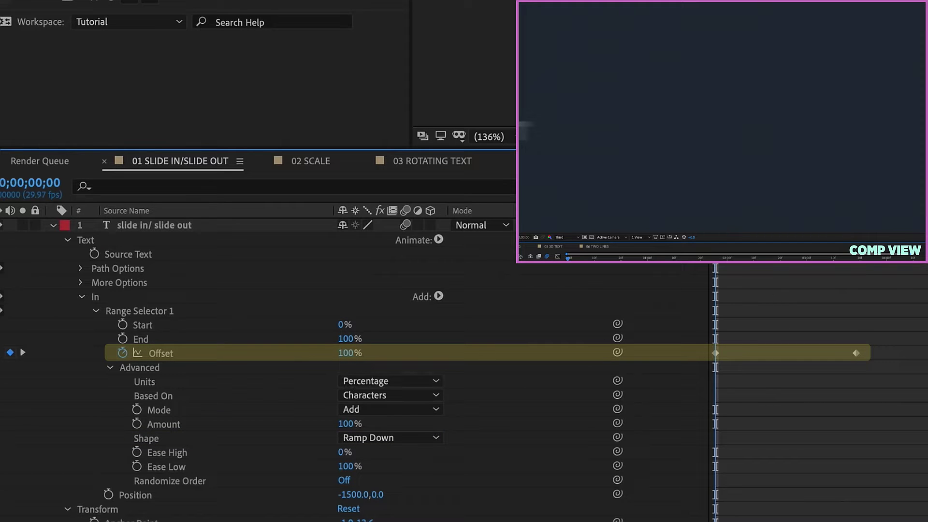
{"action": "key", "text": "k"}
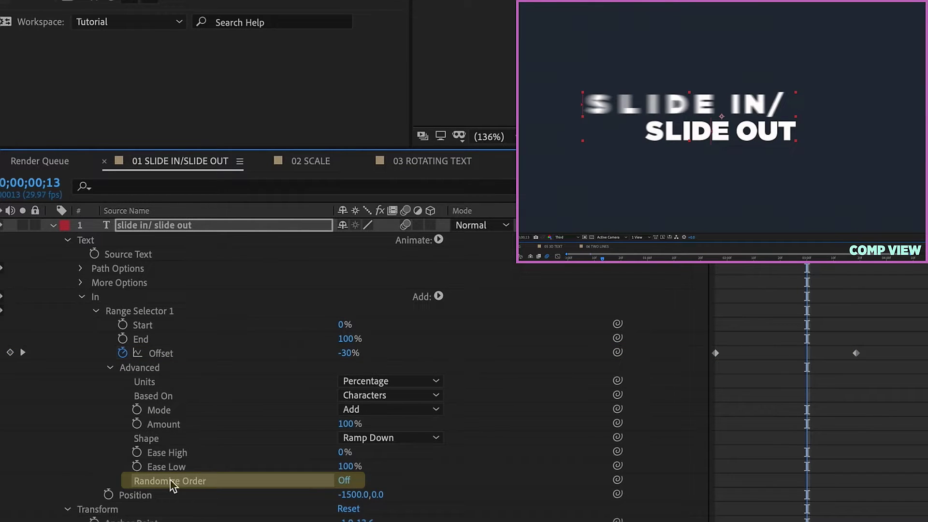
Toggle Randomize Order on and off, preview the slide-in, and select both Offset keyframes.
{"action": "left_click", "coordinate": [344, 480]}
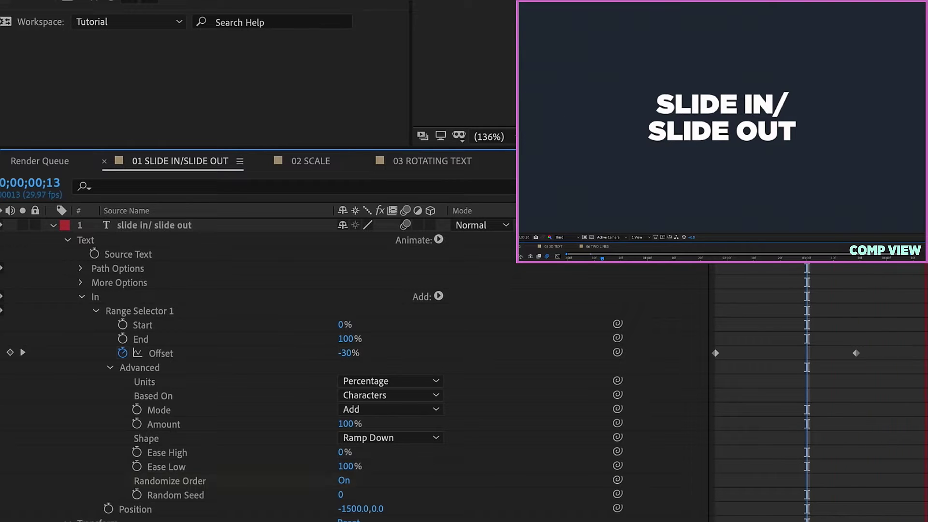
{"action": "left_click", "coordinate": [344, 480]}
{"action": "left_click", "coordinate": [566, 259]}
{"action": "key", "text": "space"}
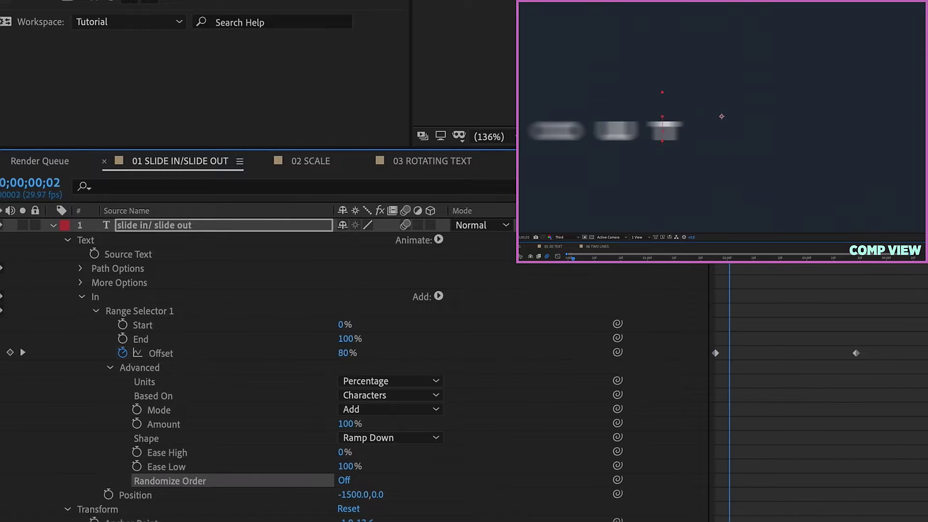
{"action": "key", "text": "space"}
{"action": "left_click_drag", "start_coordinate": [891, 196], "coordinate": [911, 198]}
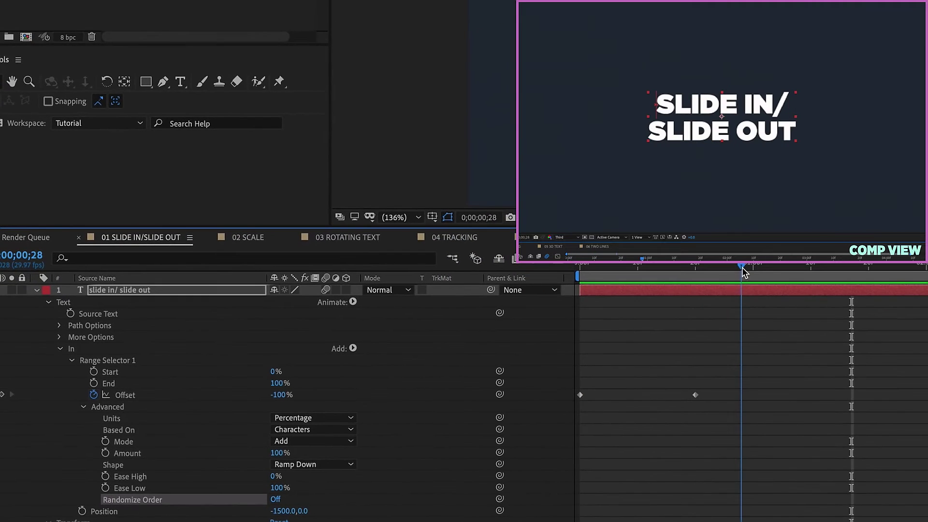
{"action": "left_click_drag", "start_coordinate": [715, 391], "coordinate": [563, 409]}
{"action": "key", "text": "ctrl+c"}
{"action": "key", "text": "ctrl+v"}
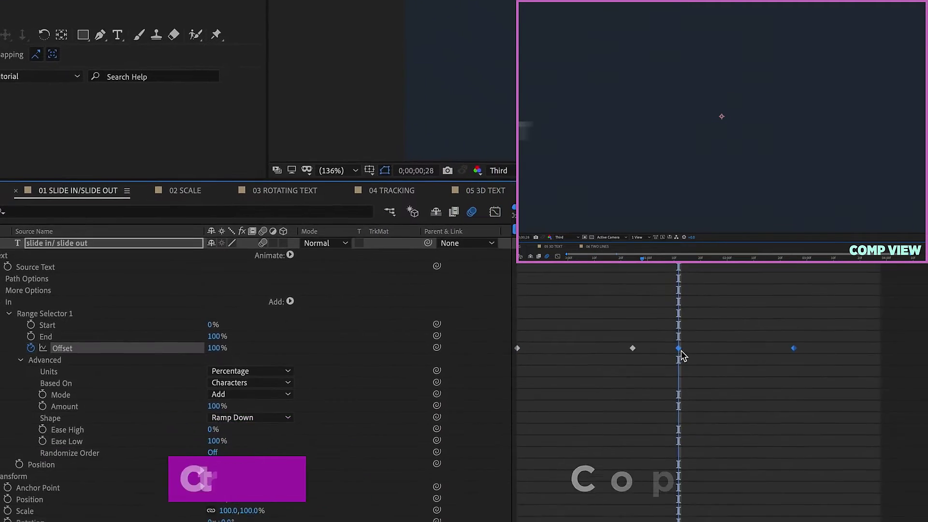
{"action": "right_click", "coordinate": [688, 360]}
{"action": "mouse_move", "coordinate": [661, 483]}
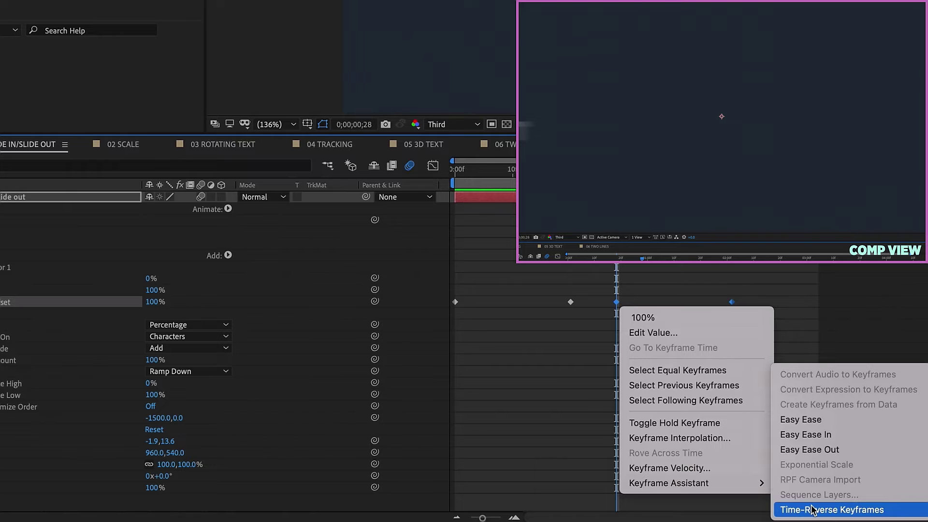
{"action": "left_click", "coordinate": [812, 509]}
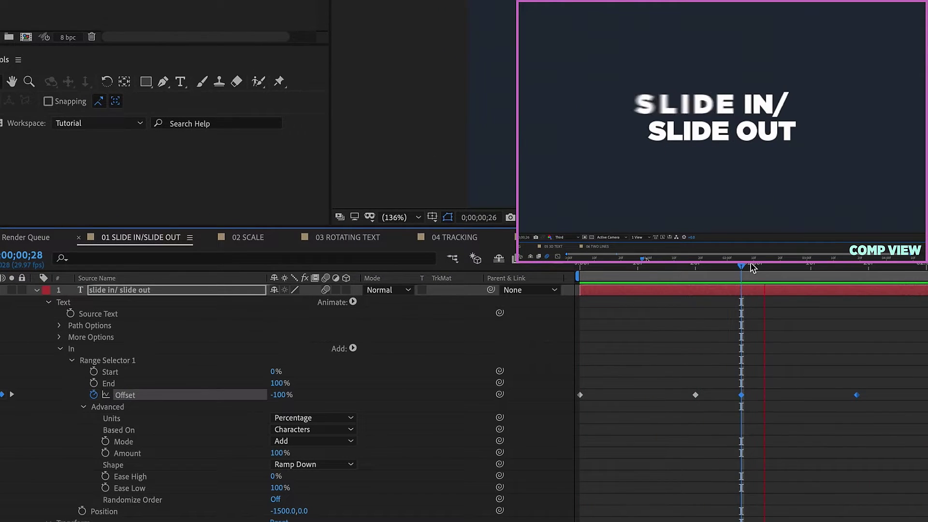
{"action": "key", "text": "space"}
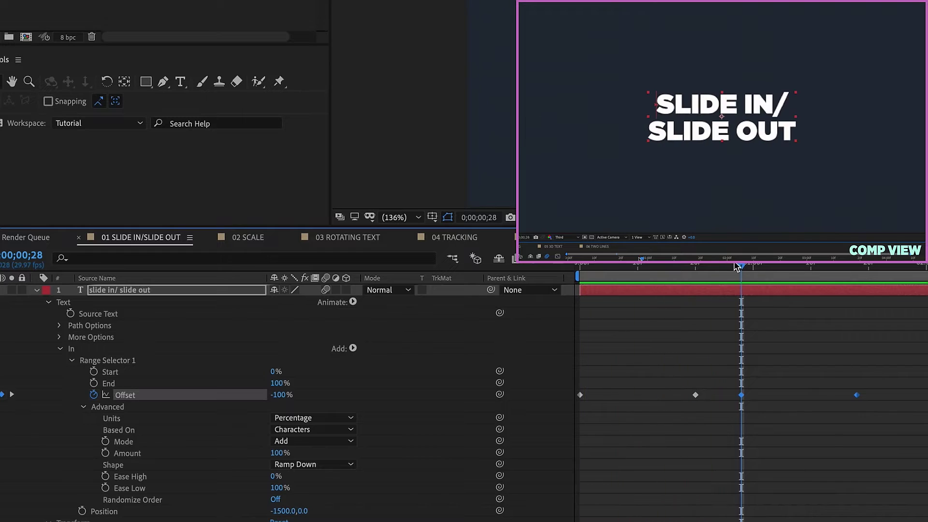
{"action": "left_click", "coordinate": [736, 266]}
{"action": "left_click_drag", "start_coordinate": [893, 379], "coordinate": [726, 415]}
{"action": "key", "text": "Delete"}
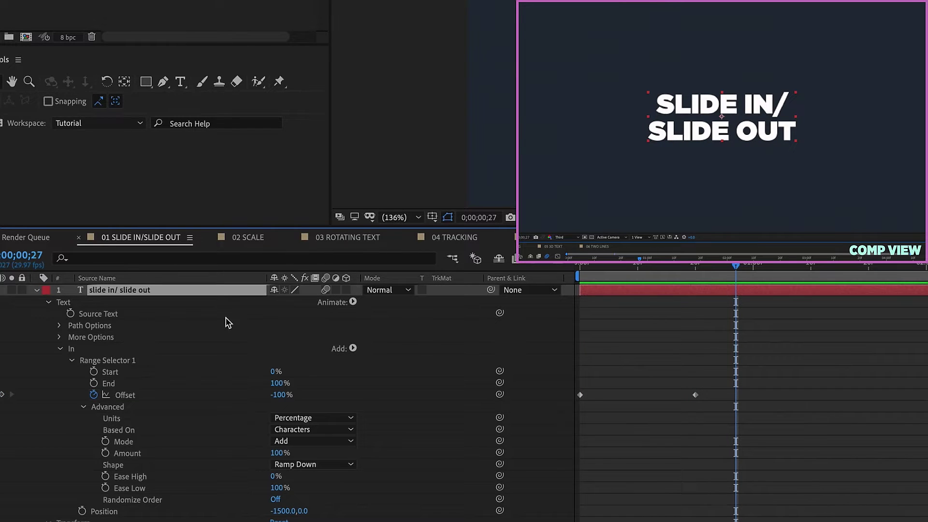
{"action": "left_click", "coordinate": [76, 352]}
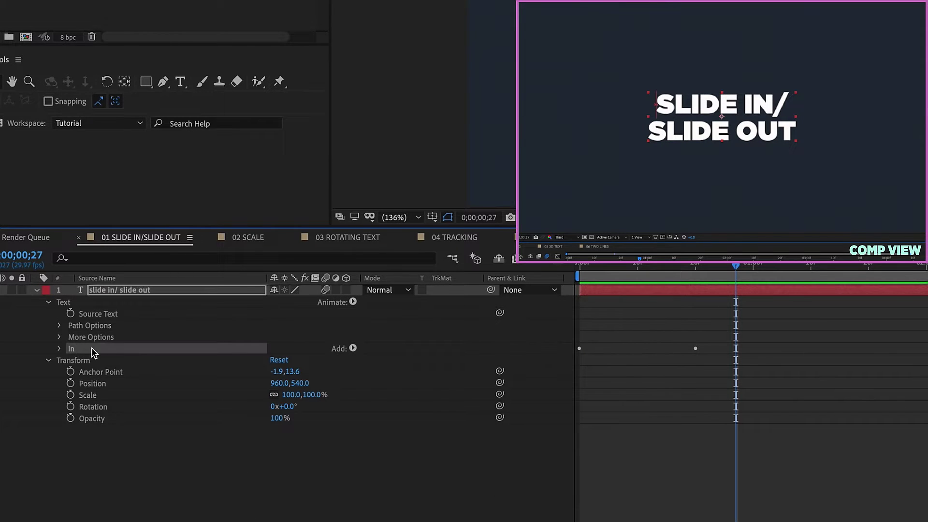
Duplicate the In animator as 'Out', expand its Advanced settings, and shift its Offset keyframes after the slide-in.
{"action": "key", "text": "ctrl+d"}
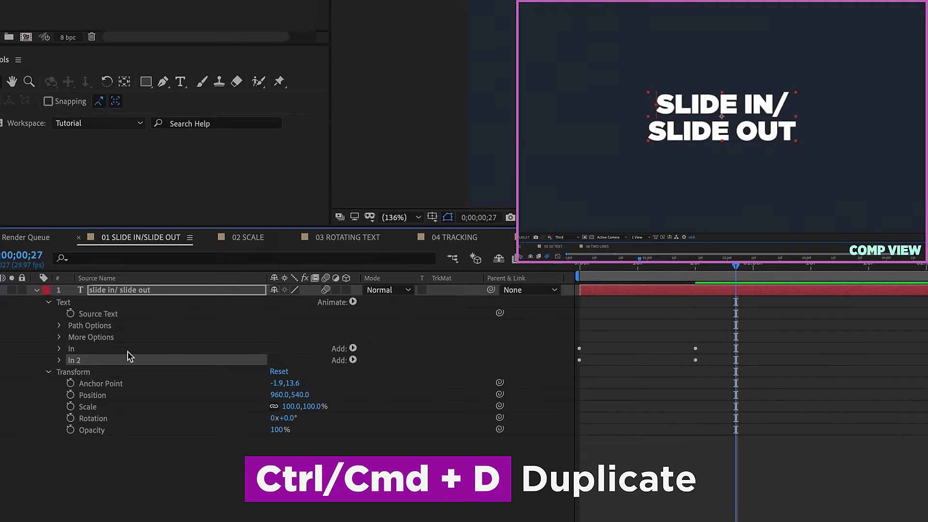
{"action": "key", "text": "Return"}
{"action": "type", "text": "Out"}
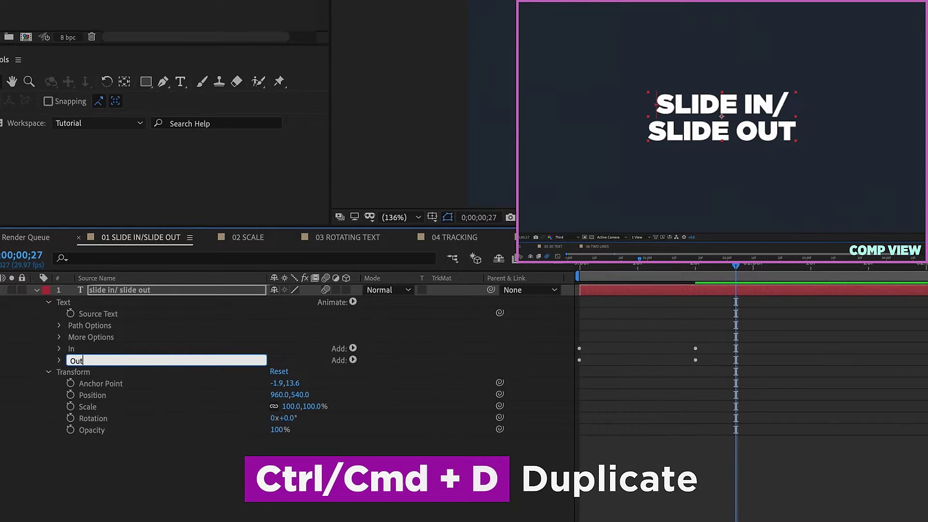
{"action": "key", "text": "Return"}
{"action": "left_click", "coordinate": [59, 360]}
{"action": "left_click", "coordinate": [70, 372]}
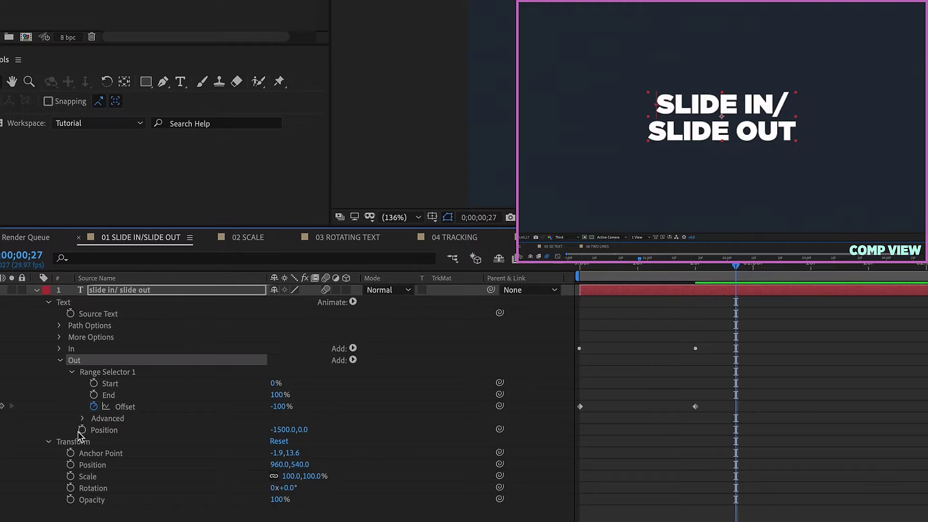
{"action": "left_click", "coordinate": [83, 418]}
{"action": "left_click_drag", "start_coordinate": [715, 397], "coordinate": [788, 407]}
{"action": "mouse_move", "coordinate": [736, 266]}
{"action": "left_mouse_down"}
{"action": "mouse_move", "coordinate": [911, 278]}
{"action": "mouse_move", "coordinate": [735, 279]}
{"action": "left_mouse_up"}
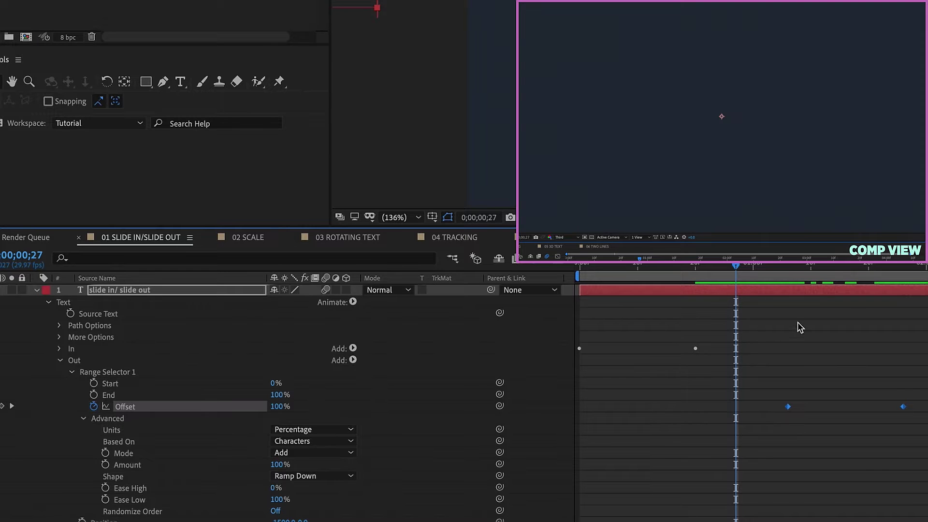
Change the Out selector shape to Ramp Up and preview from its first keyframe.
{"action": "left_click", "coordinate": [309, 476]}
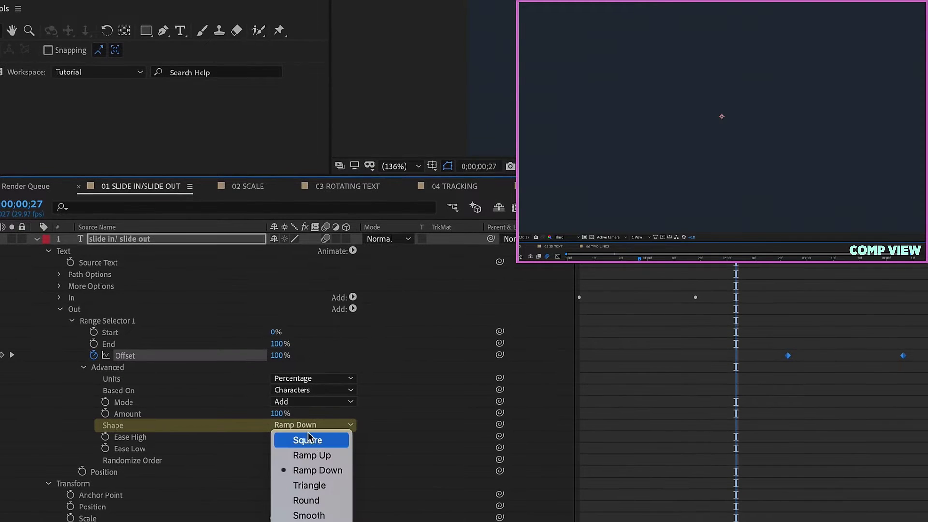
{"action": "left_click", "coordinate": [310, 455]}
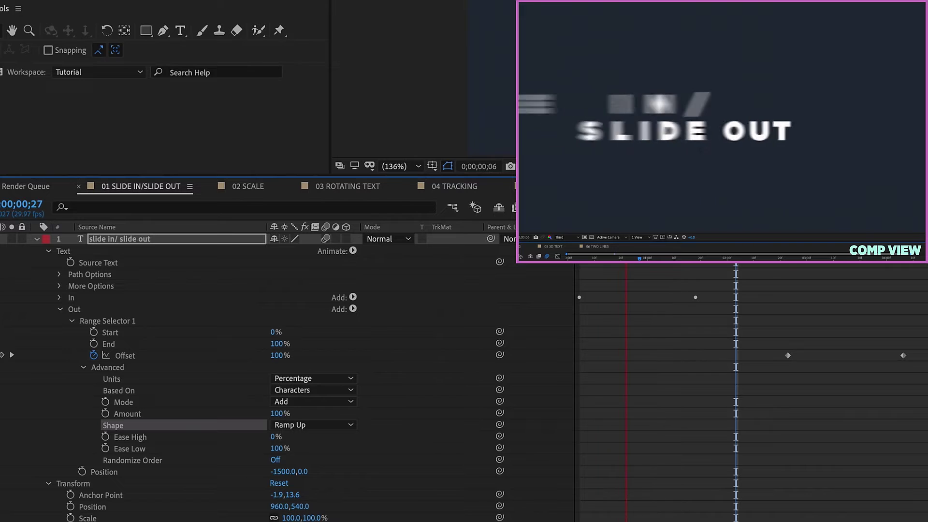
{"action": "key", "text": "Page_Down"}
{"action": "key", "text": "Page_Down"}
{"action": "key", "text": "Page_Down"}
{"action": "key", "text": "Page_Down"}
{"action": "key", "text": "Page_Down"}
{"action": "key", "text": "Page_Down"}
{"action": "key", "text": "Page_Down"}
{"action": "key", "text": "Page_Down"}
{"action": "key", "text": "Page_Down"}
{"action": "key", "text": "Page_Up"}
{"action": "key", "text": "space"}
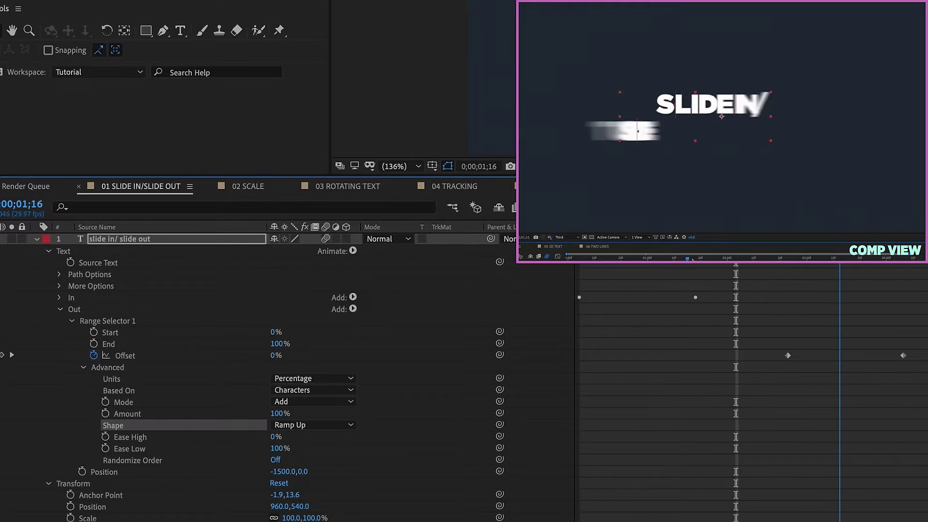
{"action": "key", "text": "space"}
Set the Out animator's Position offset to 1500,0 and preview the slide-out.
{"action": "key", "text": "Page_Up"}
{"action": "key", "text": "Page_Up"}
{"action": "key", "text": "Page_Up"}
{"action": "key", "text": "Page_Up"}
{"action": "key", "text": "Page_Up"}
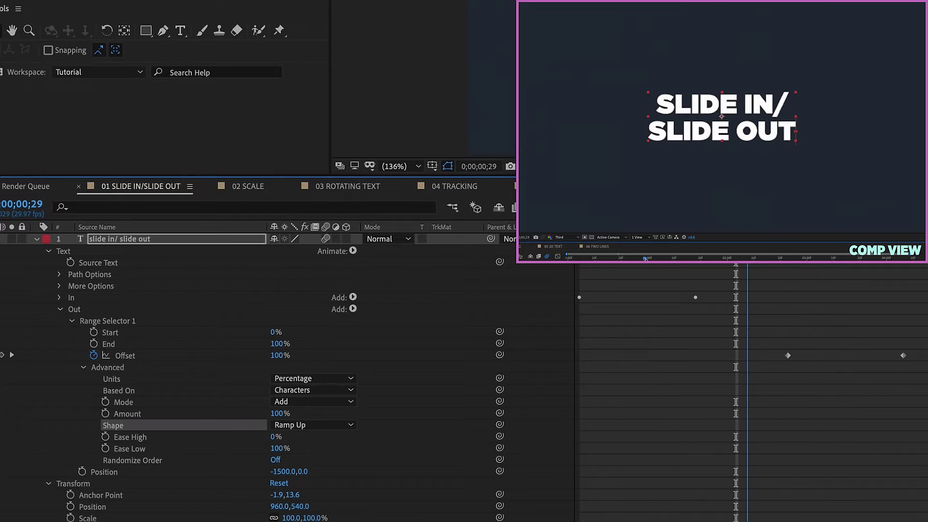
{"action": "left_click", "coordinate": [99, 472]}
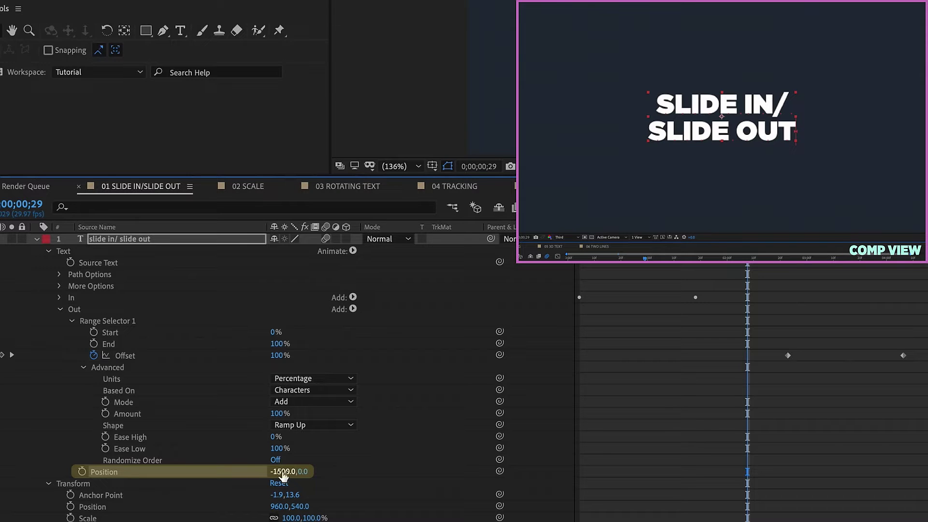
{"action": "type", "text": "1500"}
{"action": "key", "text": "Return"}
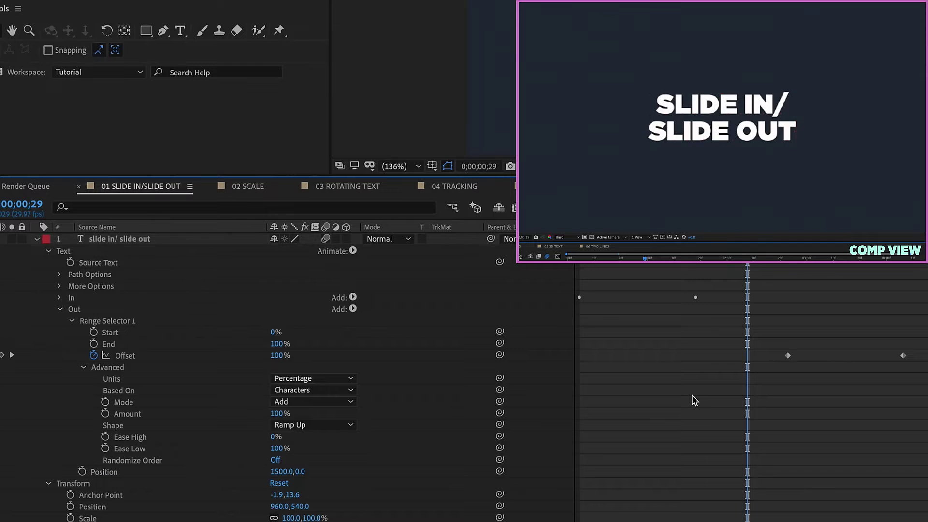
{"action": "key", "text": "space"}
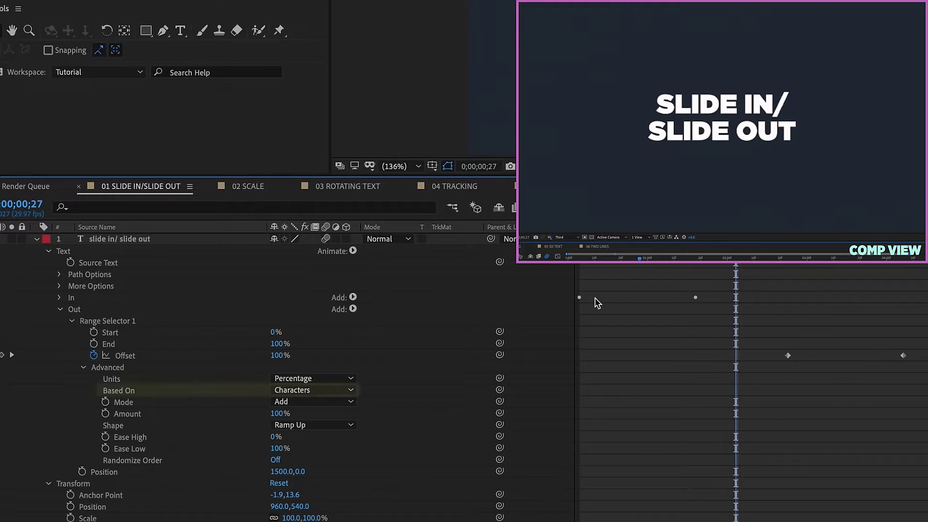
Set the Out selector's Based On to Lines and show only the layer's Position.
{"action": "left_click", "coordinate": [304, 393]}
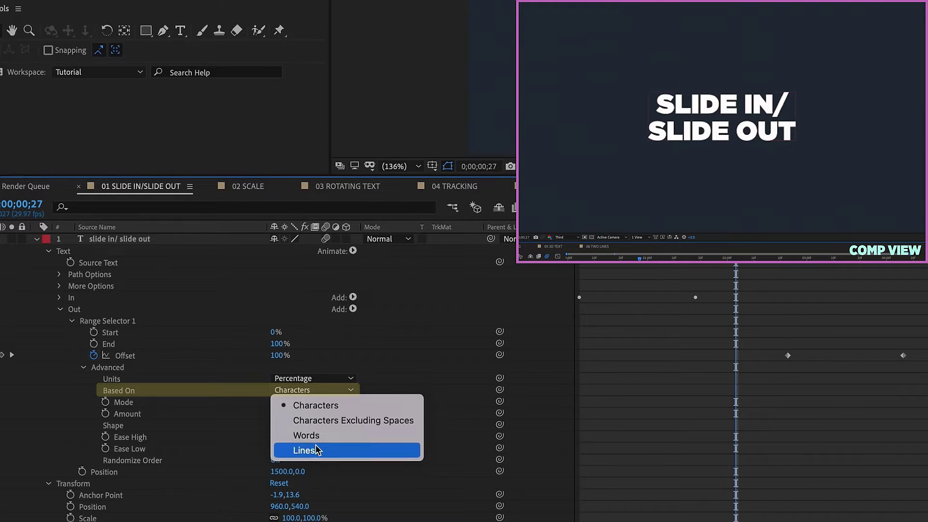
{"action": "left_click", "coordinate": [150, 459]}
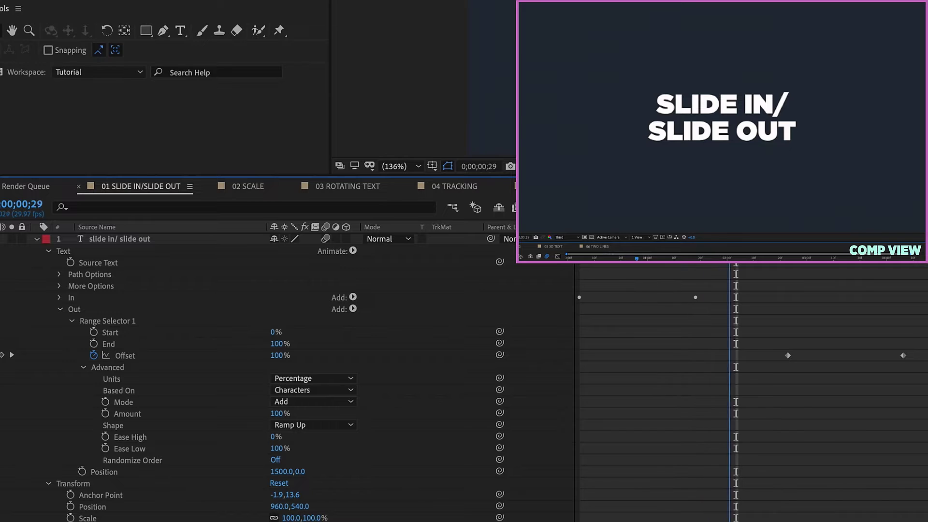
{"action": "left_click", "coordinate": [291, 390]}
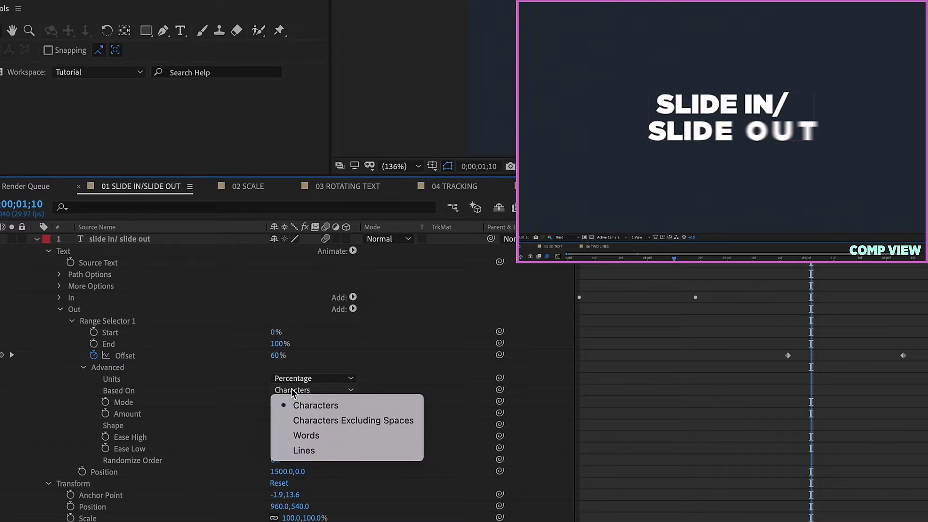
{"action": "left_click", "coordinate": [310, 444]}
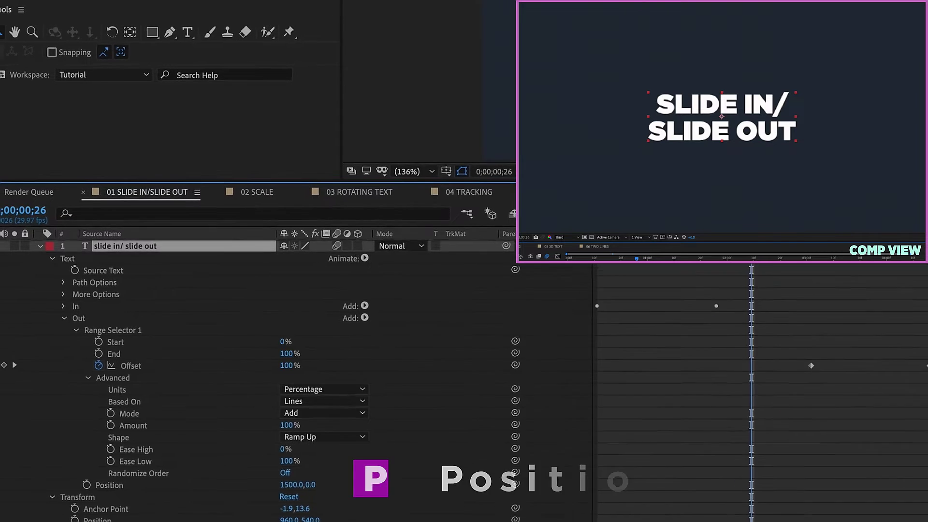
{"action": "key", "text": "p"}
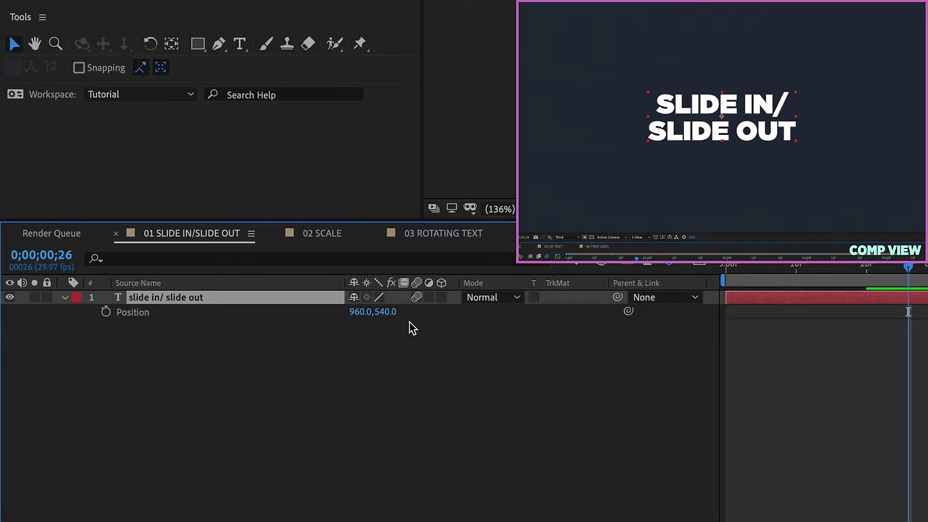
Move the text lower, then near the top, previewing the animation at each spot.
{"action": "left_click_drag", "start_coordinate": [385, 319], "coordinate": [586, 328]}
{"action": "key", "text": "space"}
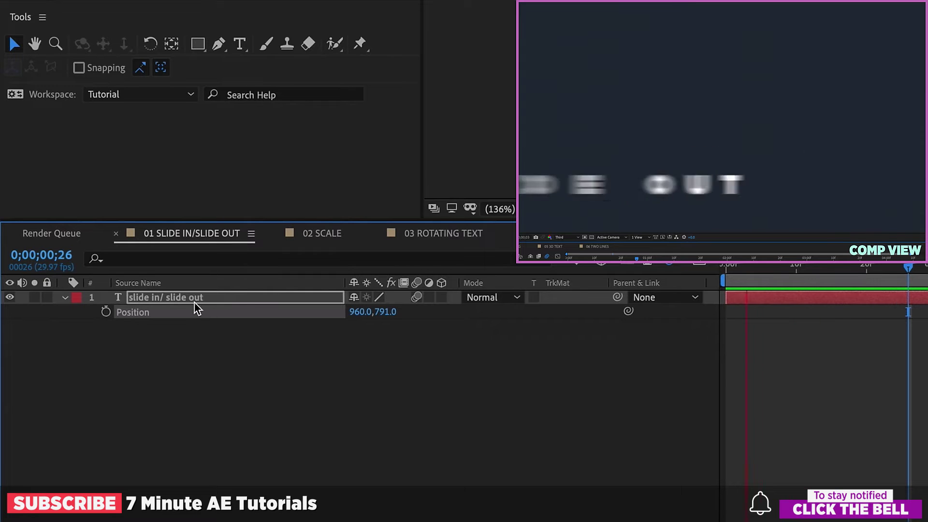
{"action": "left_click_drag", "start_coordinate": [387, 315], "coordinate": [21, 256]}
{"action": "left_click", "coordinate": [696, 358]}
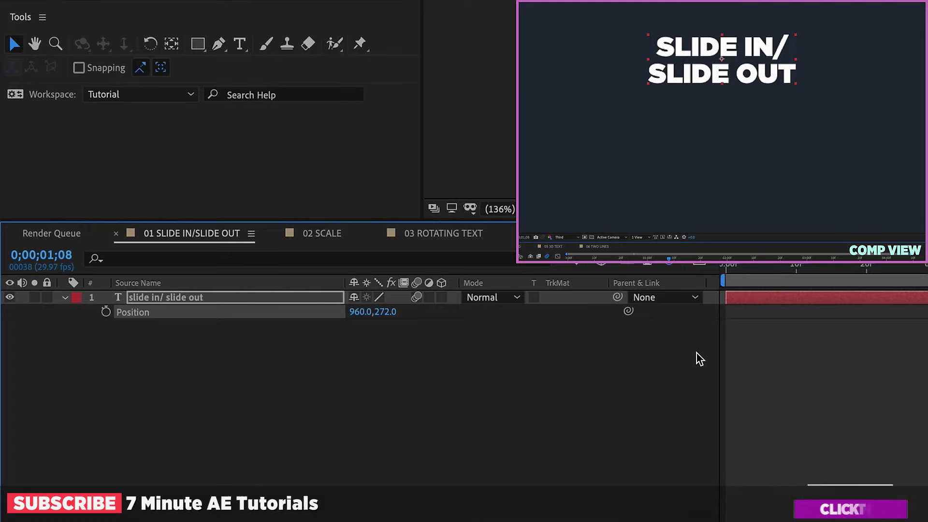
{"action": "key", "text": "space"}
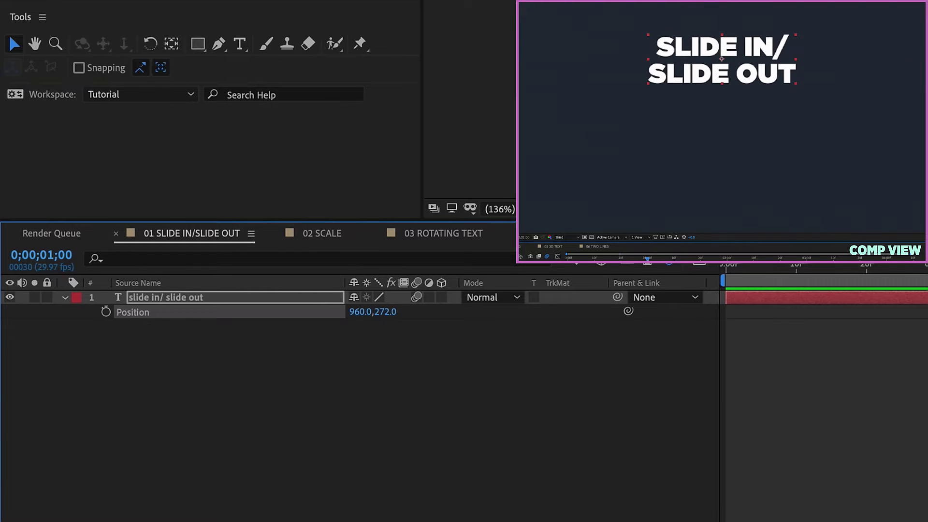
Scale the text to 139% and preview, then undo the scale and position changes.
{"action": "key", "text": "shift+s"}
{"action": "left_click_drag", "start_coordinate": [367, 326], "coordinate": [697, 272]}
{"action": "key", "text": "space"}
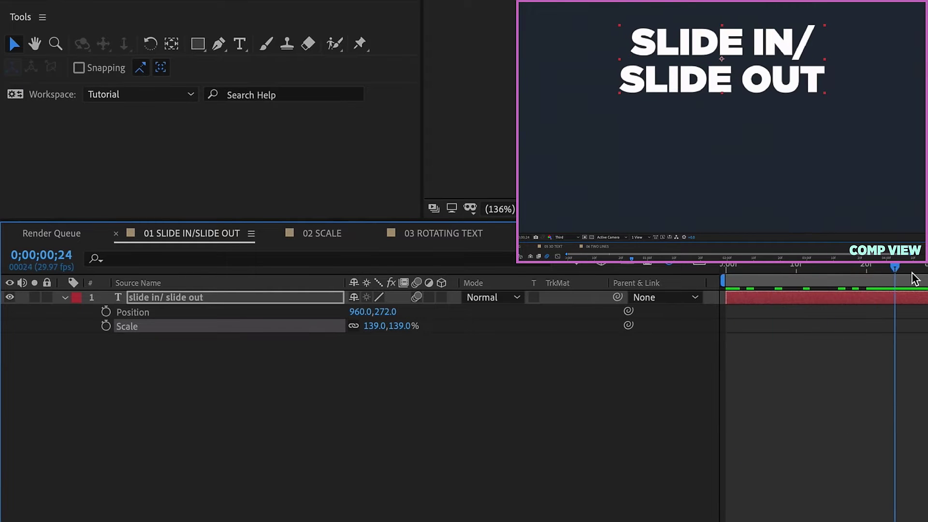
{"action": "key", "text": "ctrl+z"}
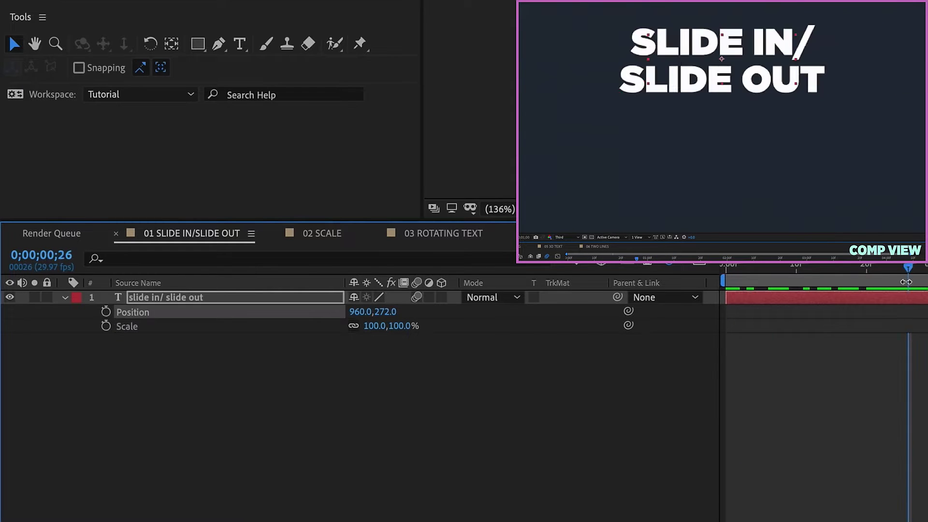
{"action": "key", "text": "ctrl+z"}
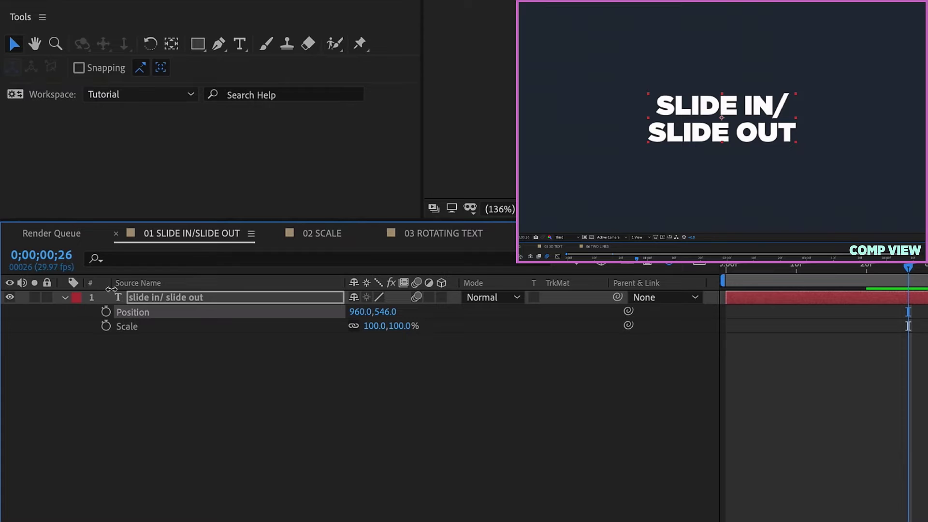
{"action": "key", "text": "F2"}
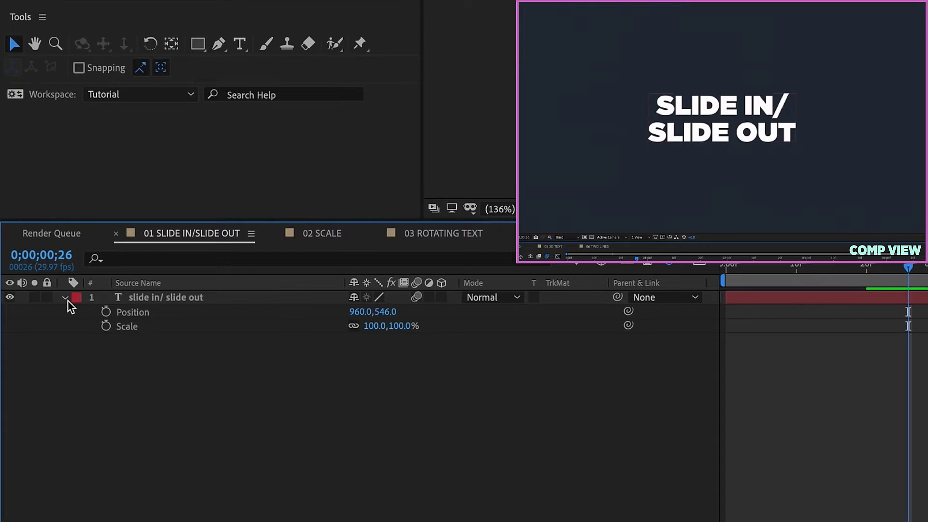
{"action": "left_click", "coordinate": [65, 298]}
{"action": "left_click", "coordinate": [64, 298]}
{"action": "left_click", "coordinate": [77, 326]}
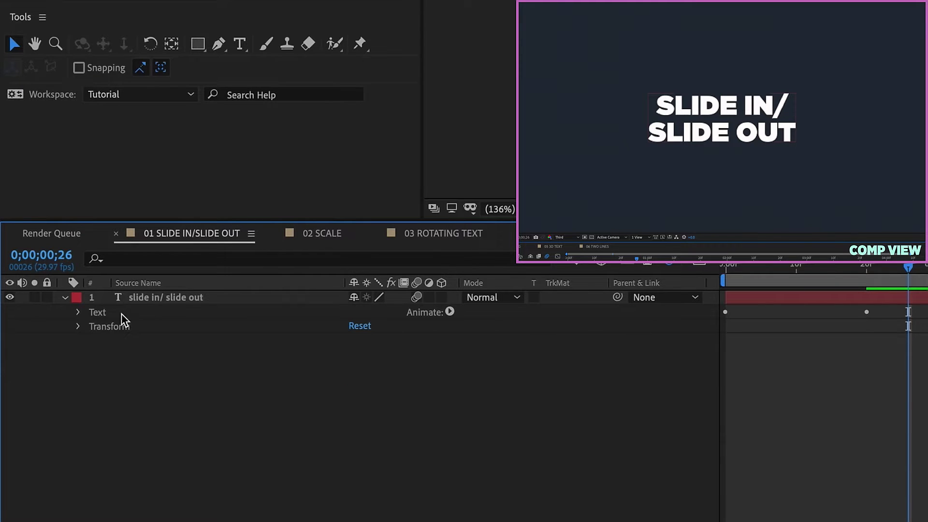
Select the text layer and choose Animation > Save Animation Preset.
{"action": "left_click", "coordinate": [97, 322]}
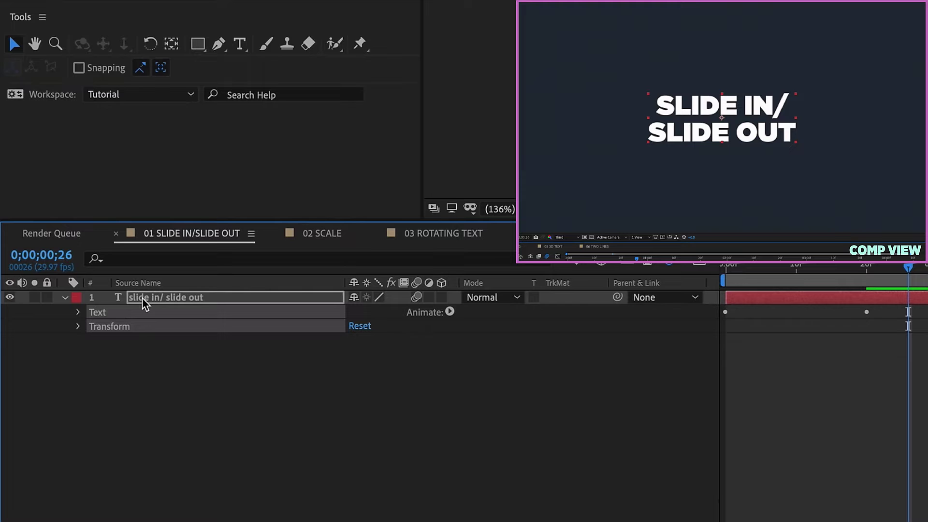
{"action": "left_click", "coordinate": [154, 294]}
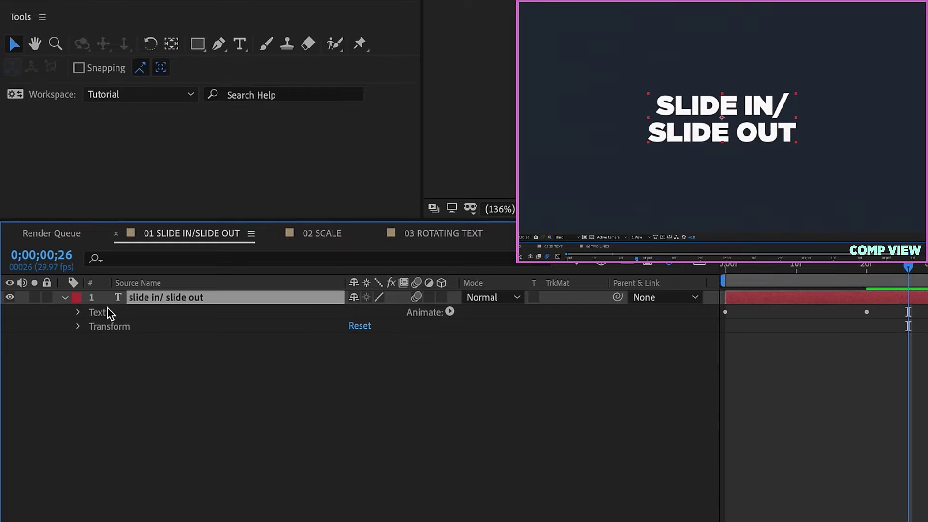
{"action": "left_click", "coordinate": [108, 327]}
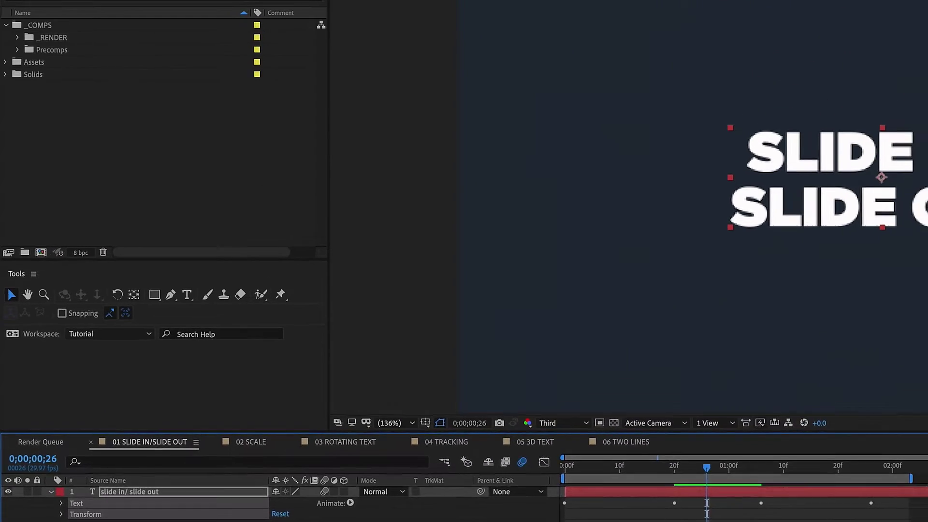
{"action": "left_click", "coordinate": [280, 9]}
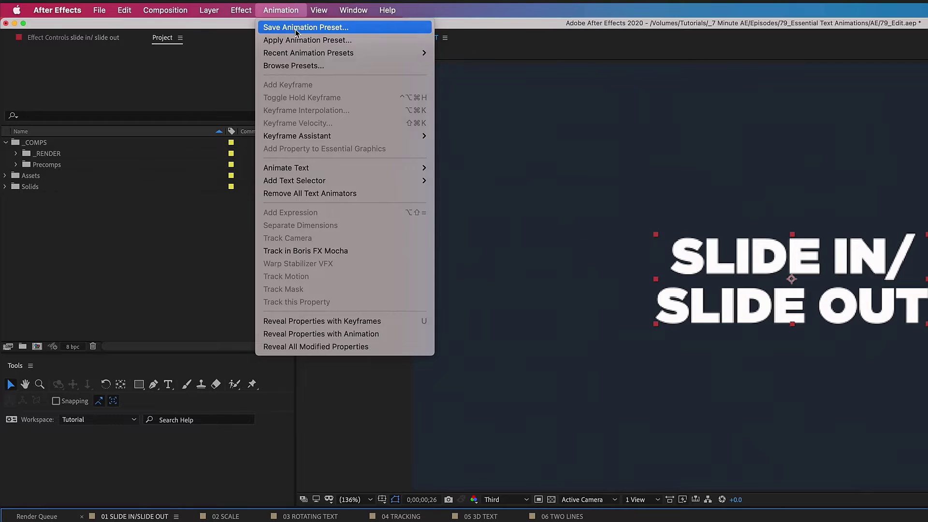
{"action": "left_click", "coordinate": [296, 27]}
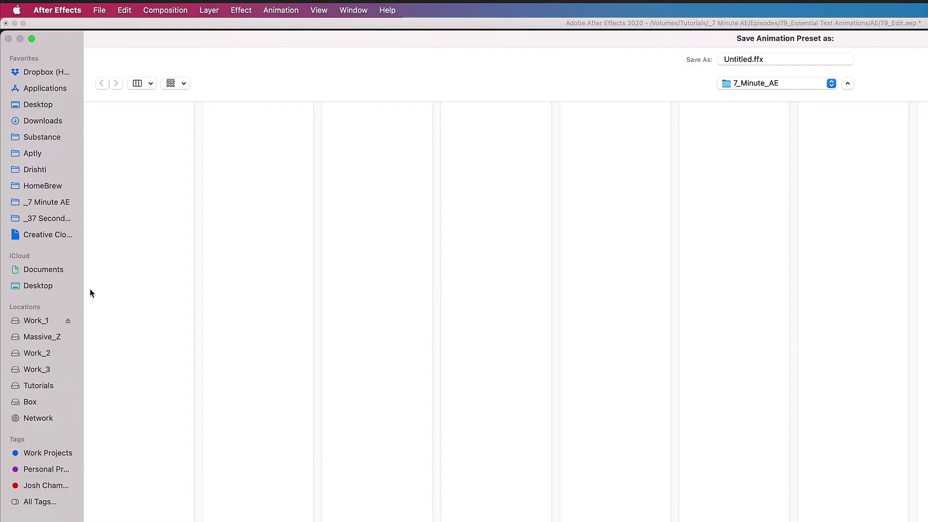
Save the preset as TextAn_SlideIn_Out in Documents > Adobe > After Effects 2020 > User Presets > 7_Minute_AE.
{"action": "left_click", "coordinate": [43, 269]}
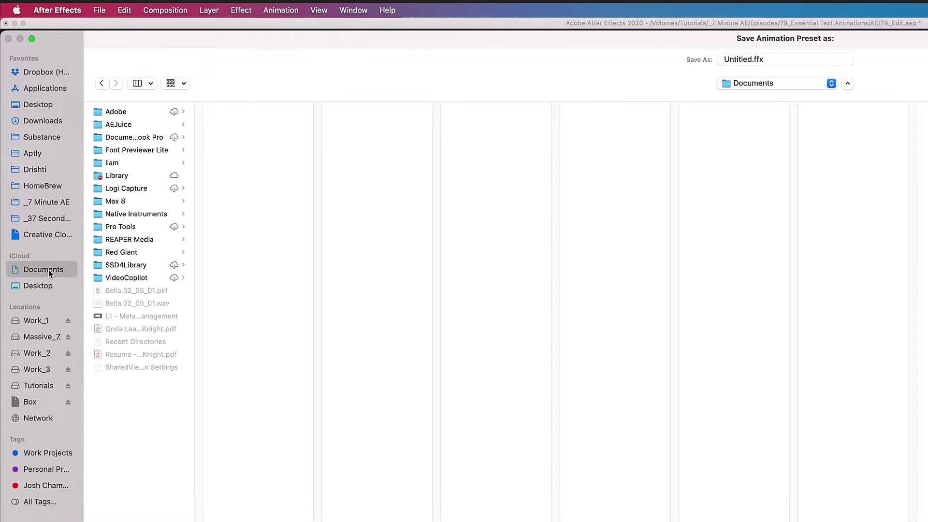
{"action": "left_click", "coordinate": [126, 110]}
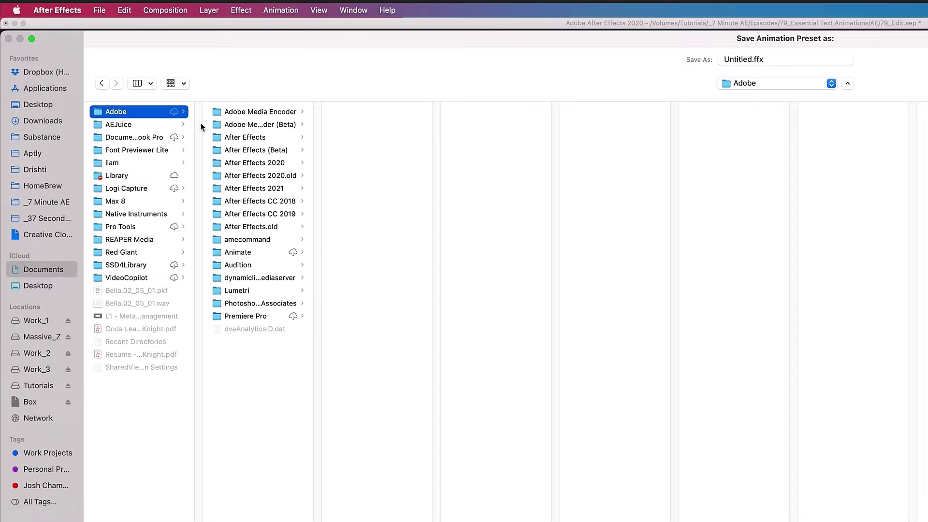
{"action": "left_click", "coordinate": [267, 163]}
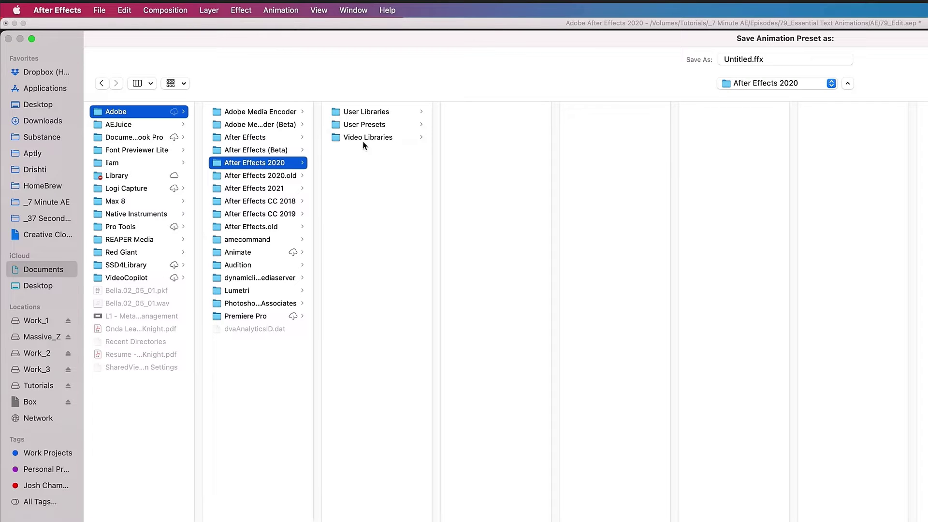
{"action": "left_click", "coordinate": [370, 126]}
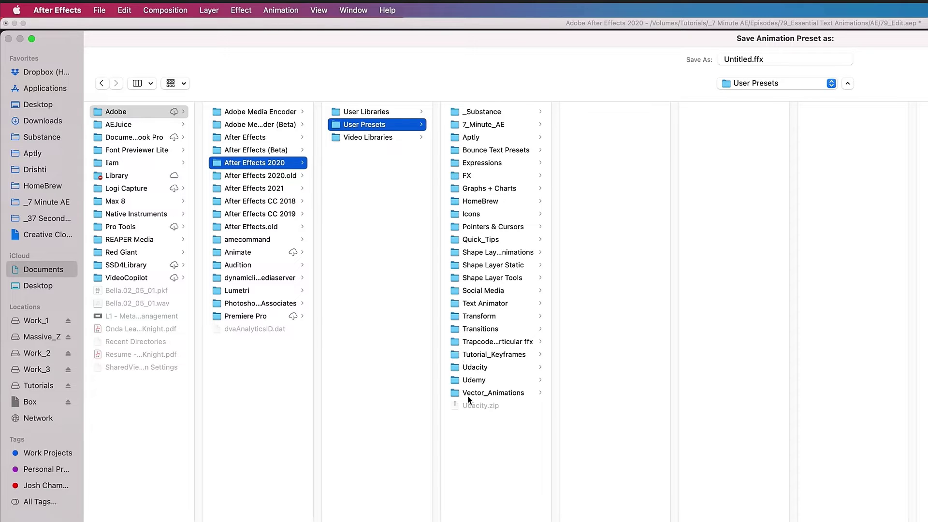
{"action": "left_click", "coordinate": [485, 125]}
{"action": "left_click", "coordinate": [756, 60]}
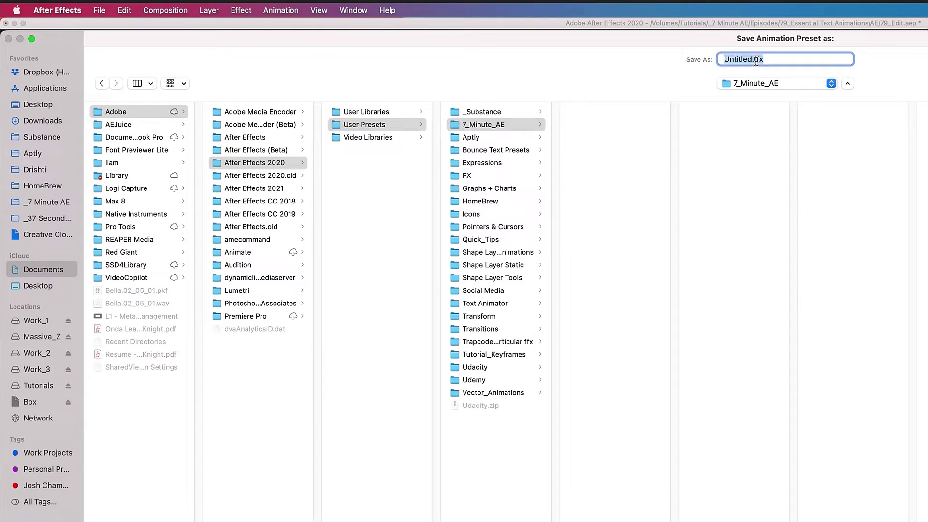
{"action": "type", "text": "Te"}
{"action": "type", "text": "xtAn_SlideIn_Out"}
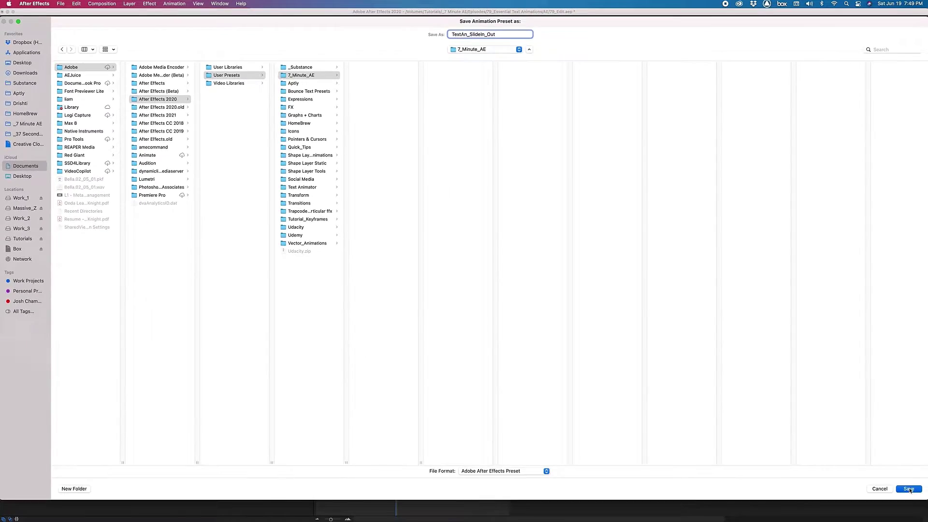
{"action": "key", "text": "Return"}
Delete the text layer and expand the Animation Presets list.
{"action": "left_click", "coordinate": [78, 349]}
{"action": "key", "text": "Delete"}
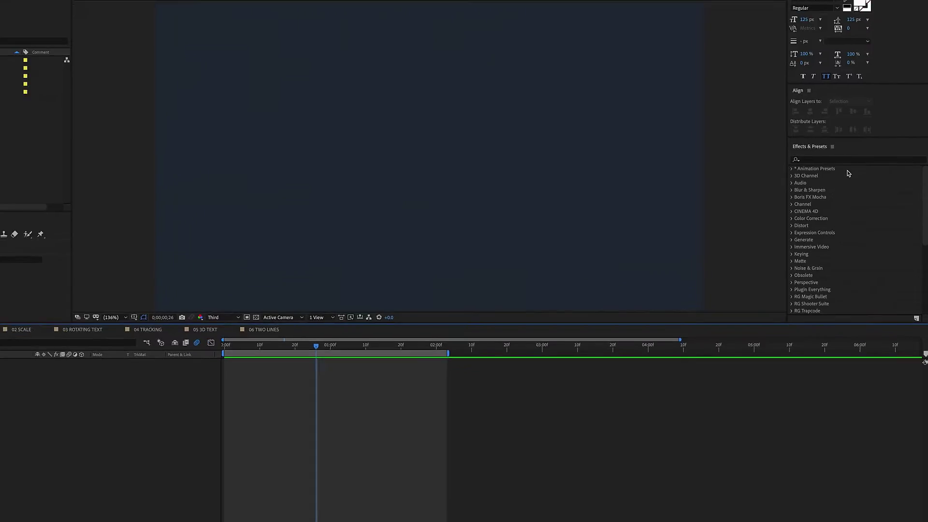
{"action": "left_click", "coordinate": [659, 77]}
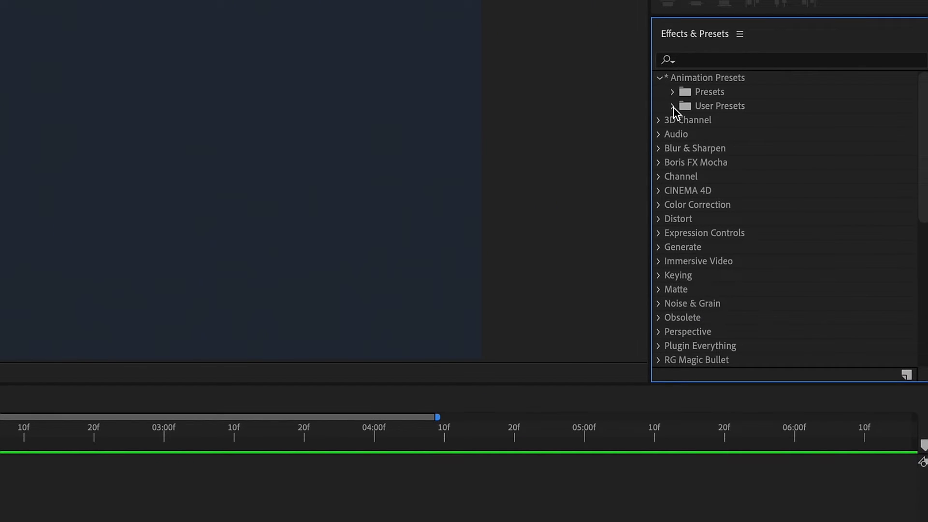
Apply the saved TextAn_SlideIn_Out preset from User Presets > 7_Minute_AE to the composition.
{"action": "left_click", "coordinate": [673, 105]}
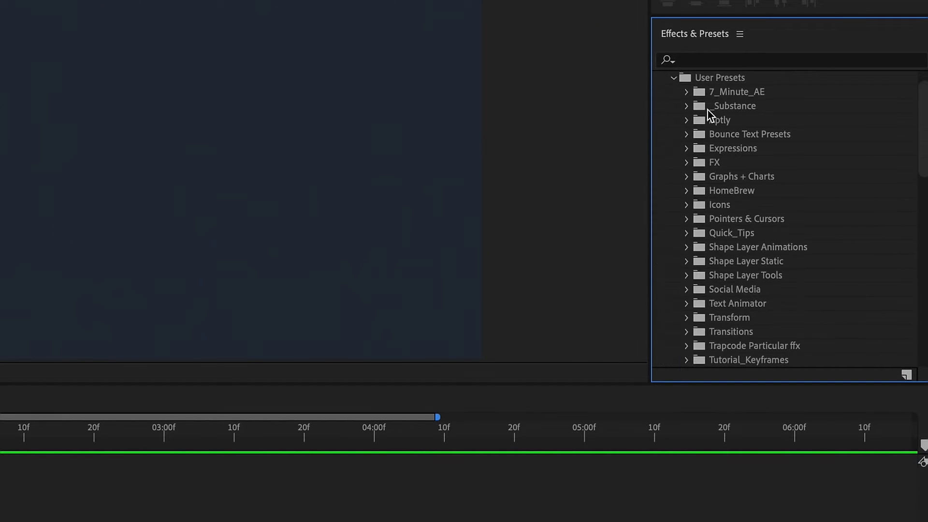
{"action": "left_click", "coordinate": [686, 92]}
{"action": "left_click", "coordinate": [744, 106]}
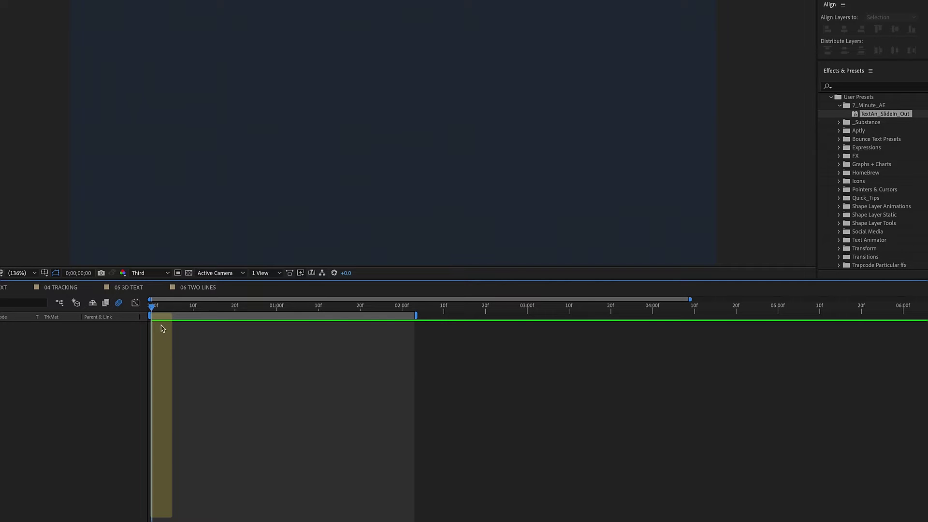
{"action": "left_click", "coordinate": [882, 116]}
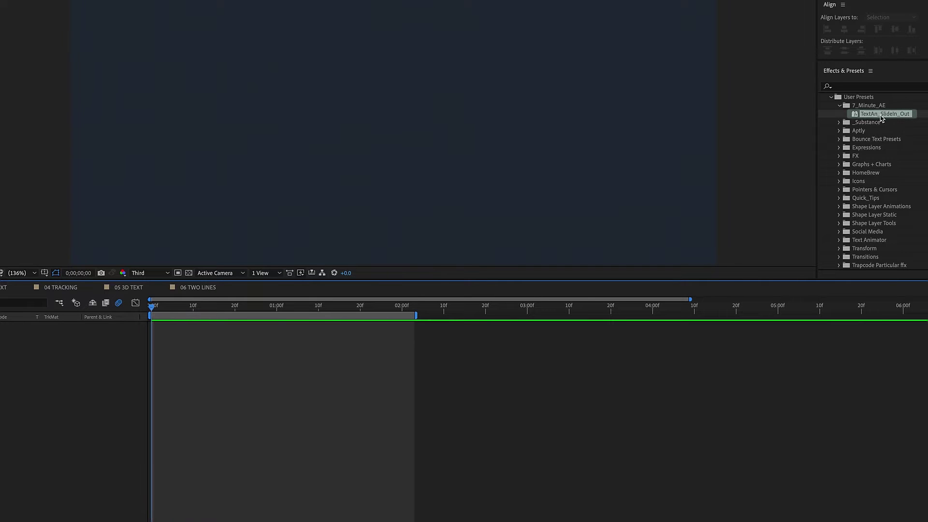
{"action": "double_click", "coordinate": [884, 115]}
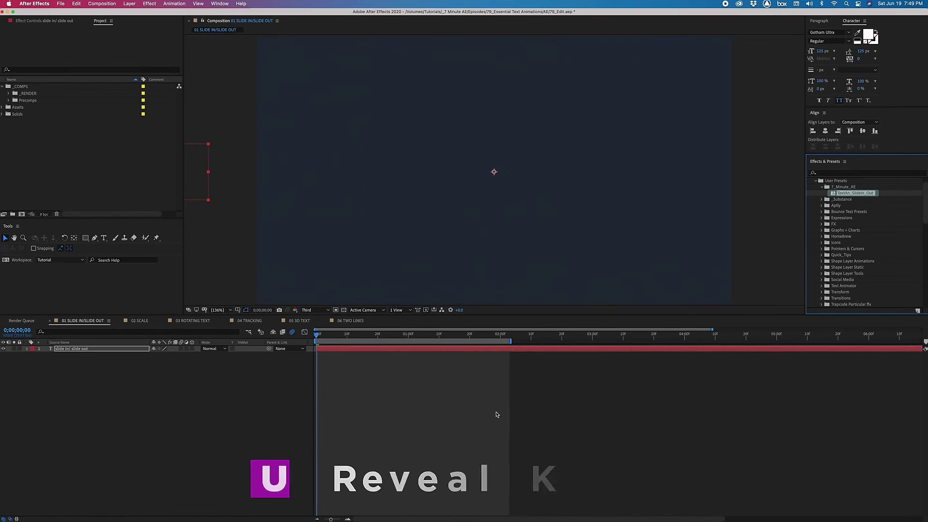
Reveal the new text layer's Offset keyframes, preview the slide-in, and enable its motion blur.
{"action": "left_click", "coordinate": [332, 351]}
{"action": "key", "text": "u"}
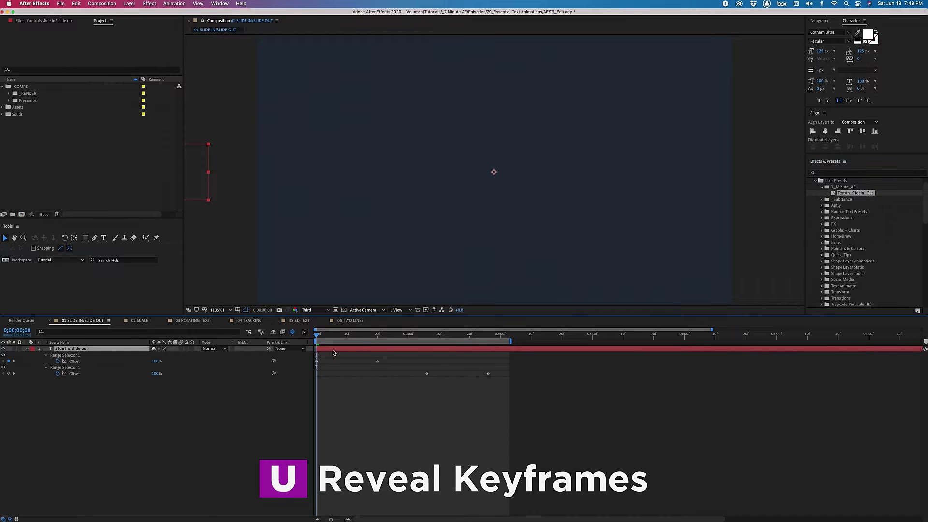
{"action": "key", "text": "space"}
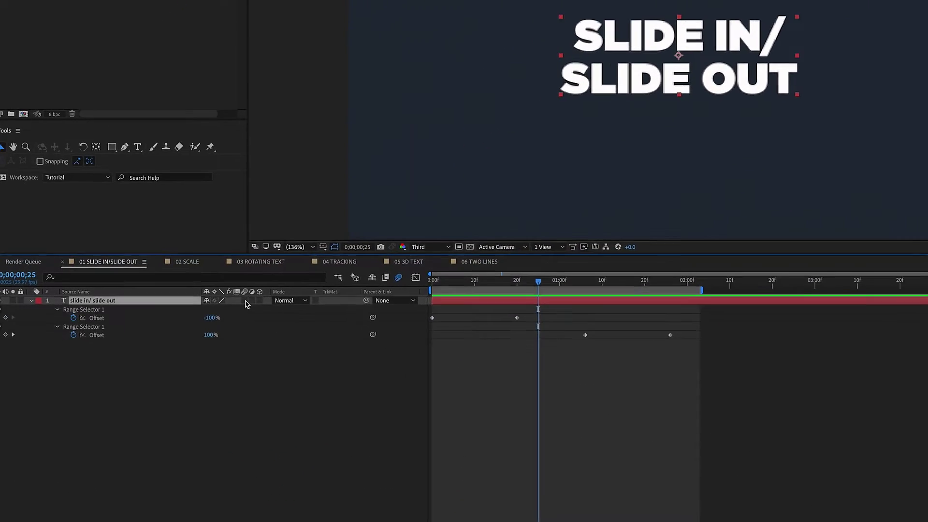
{"action": "left_click", "coordinate": [240, 304]}
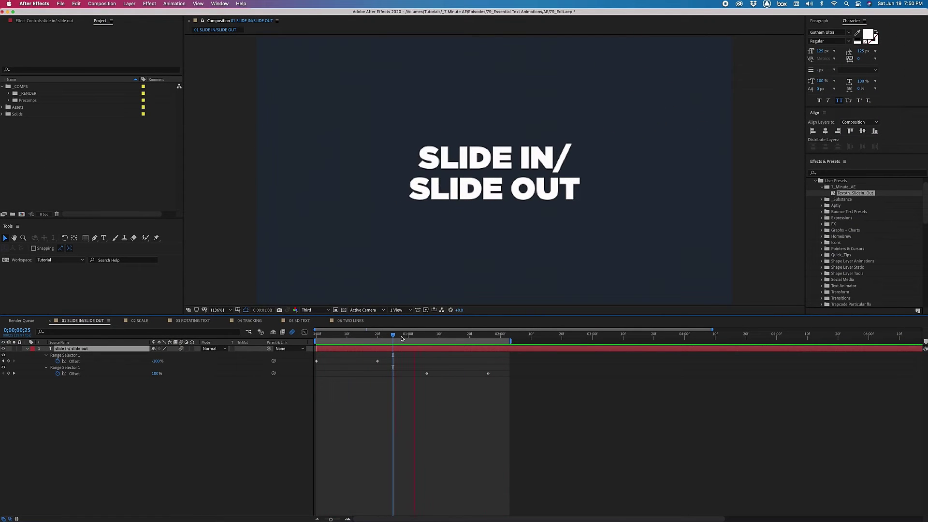
Replace the text with three lines: 'jeff knight', '7 minute ae', 'tutorials'.
{"action": "double_click", "coordinate": [403, 350]}
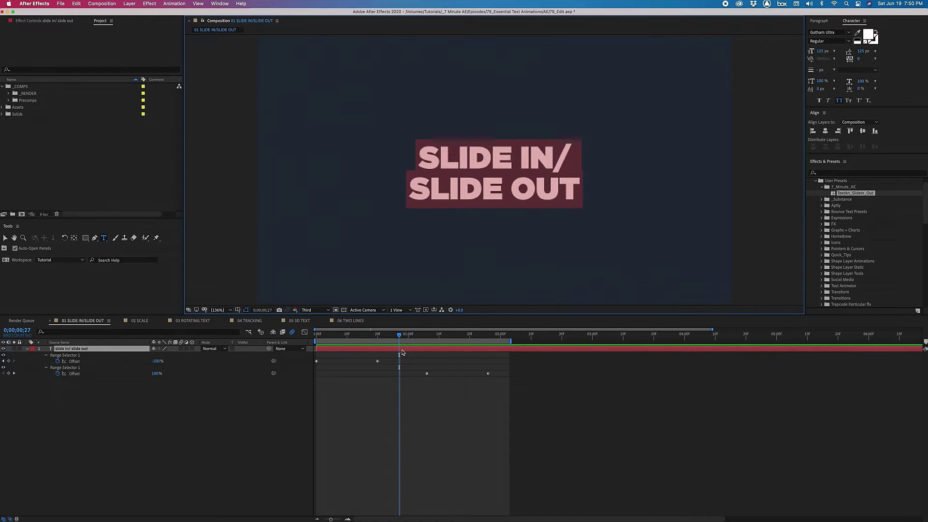
{"action": "type", "text": "jeff knight"}
{"action": "key", "text": "Return"}
{"action": "type", "text": "7 minute ae"}
{"action": "key", "text": "Return"}
{"action": "type", "text": "tutorials"}
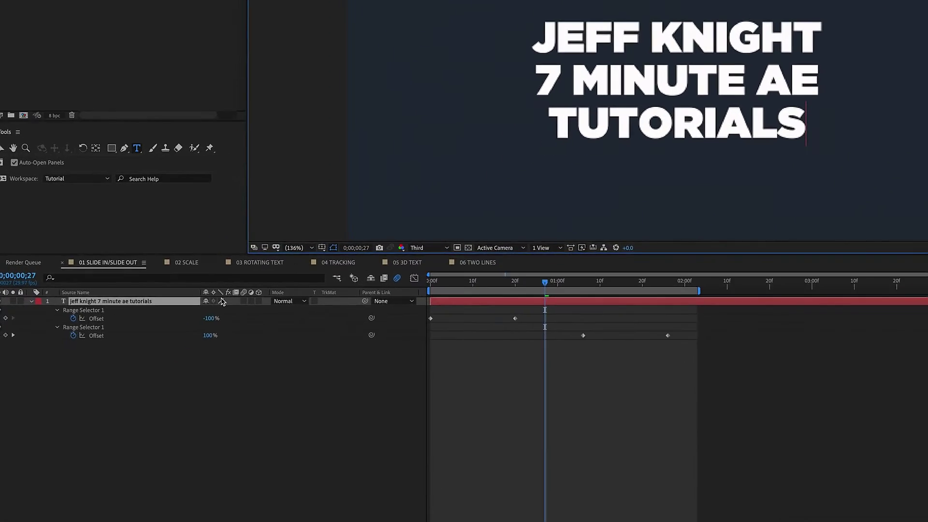
Centre the anchor point, align the text to the composition centre, preview, then open 02 SCALE.
{"action": "right_click", "coordinate": [191, 301]}
{"action": "mouse_move", "coordinate": [226, 288]}
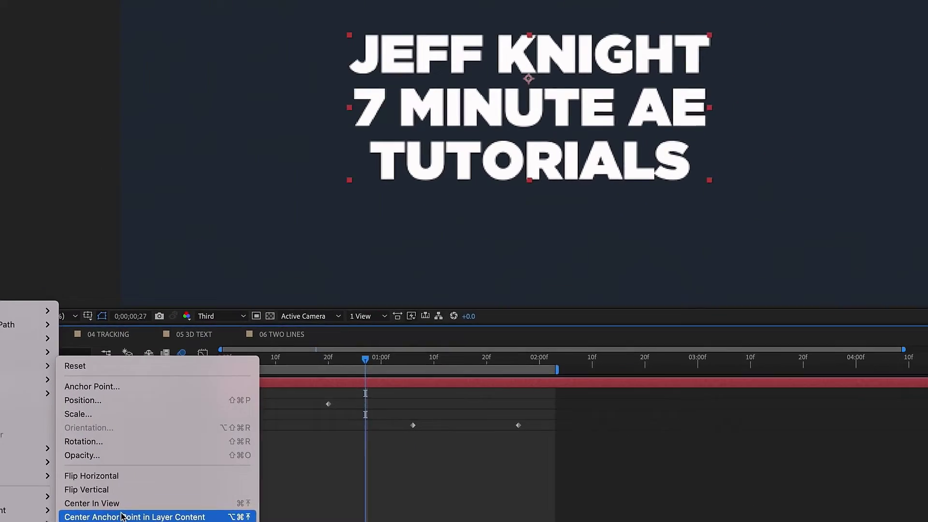
{"action": "left_click", "coordinate": [469, 386]}
{"action": "left_click", "coordinate": [805, 126]}
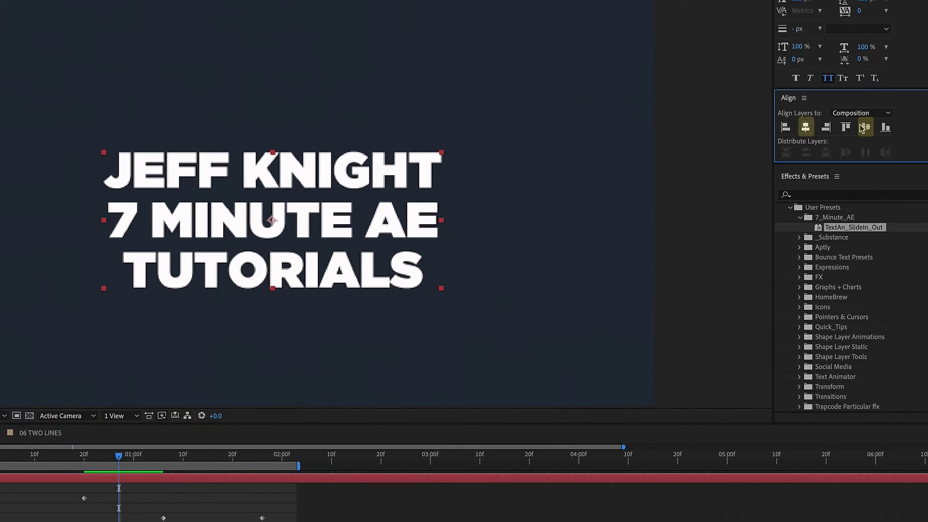
{"action": "left_click", "coordinate": [865, 126]}
{"action": "key", "text": "space"}
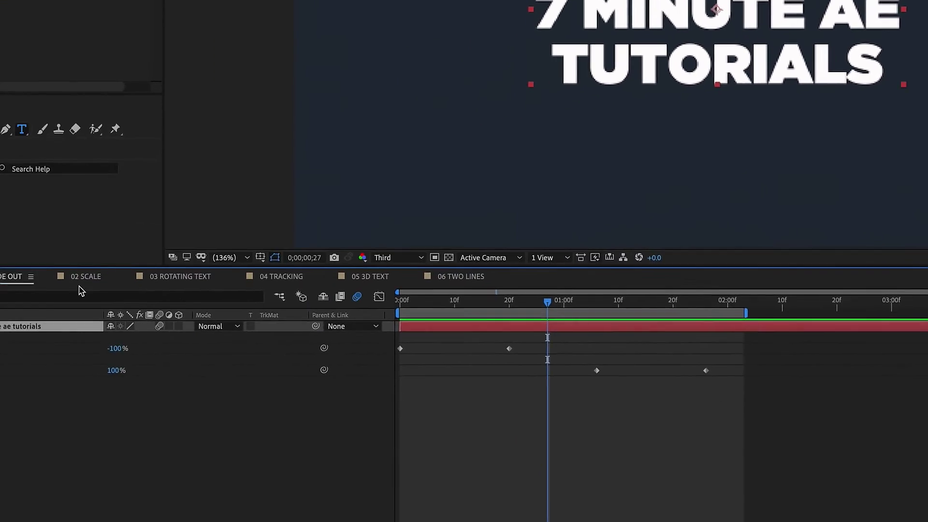
{"action": "left_click", "coordinate": [239, 229]}
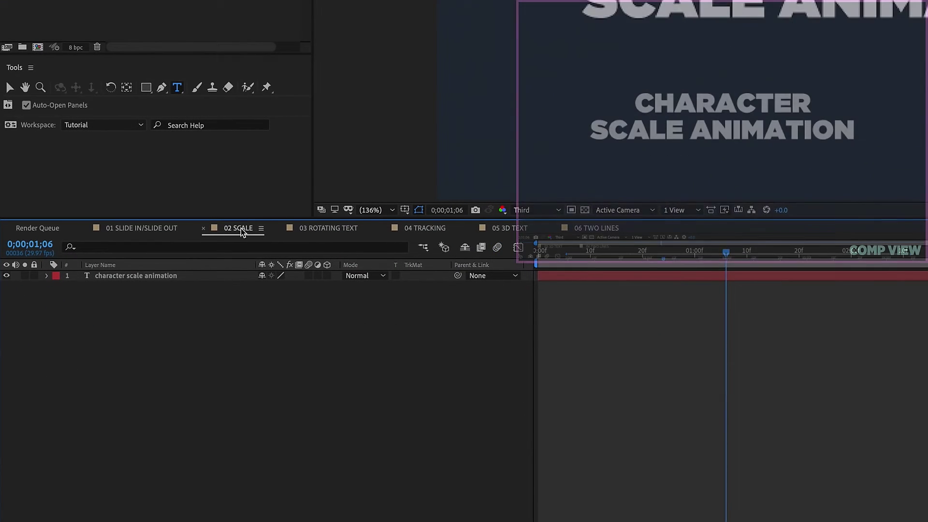
Add a Scale animator at 0% with its range selector shape set to Ramp Up.
{"action": "left_click", "coordinate": [47, 276]}
{"action": "left_click", "coordinate": [77, 287]}
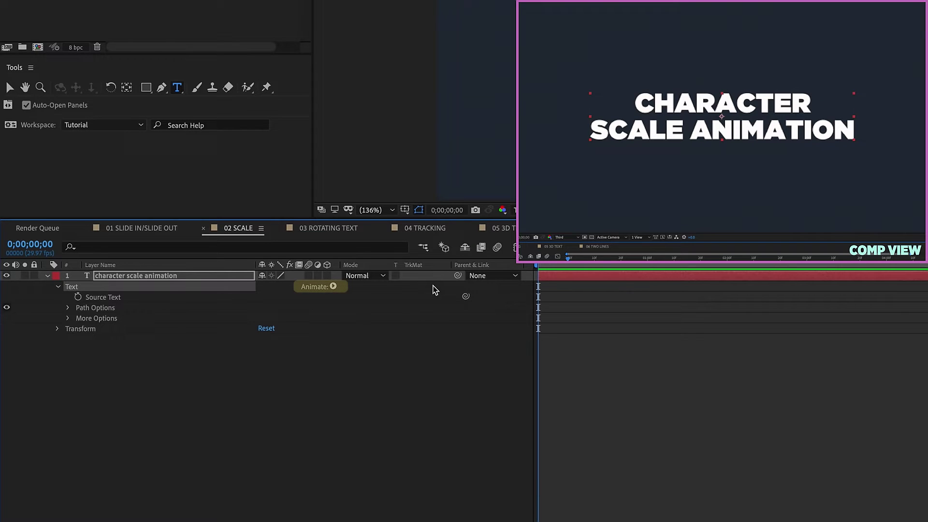
{"action": "left_click", "coordinate": [333, 287]}
{"action": "left_click", "coordinate": [360, 342]}
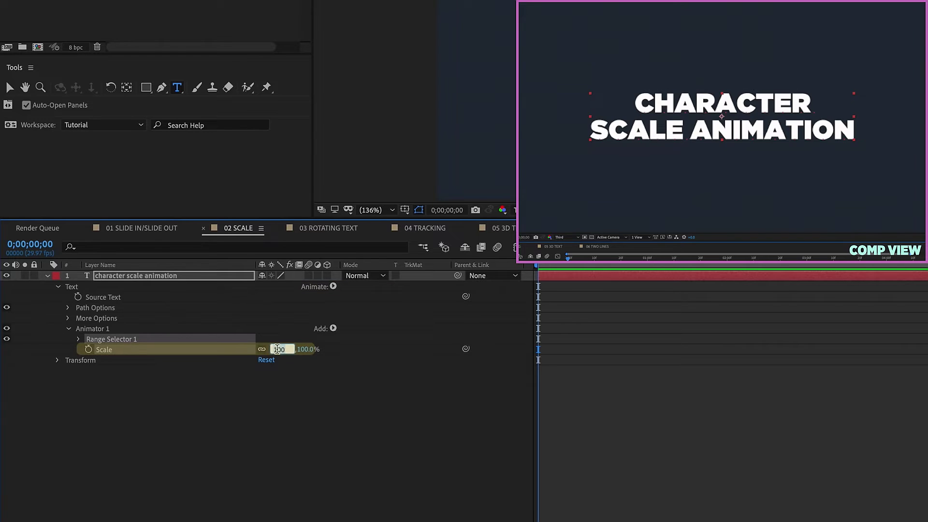
{"action": "key", "text": "Return"}
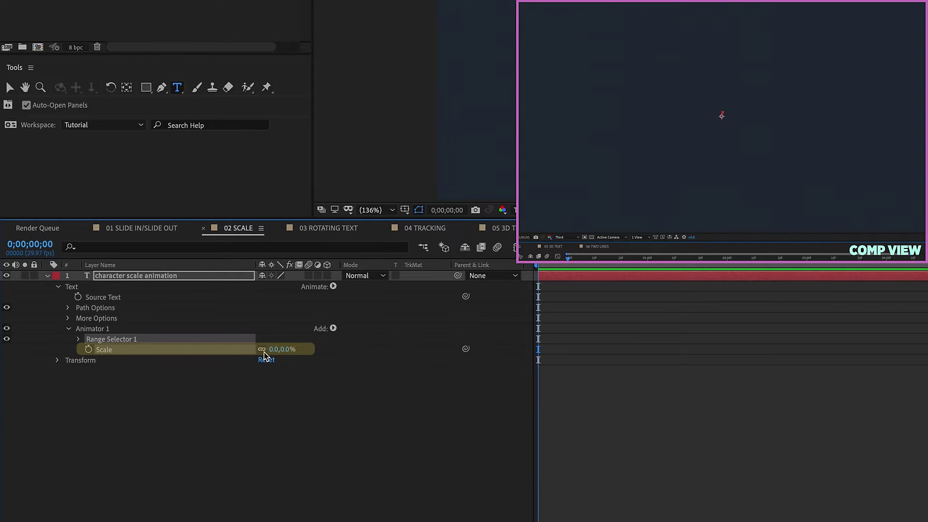
{"action": "left_click", "coordinate": [79, 339]}
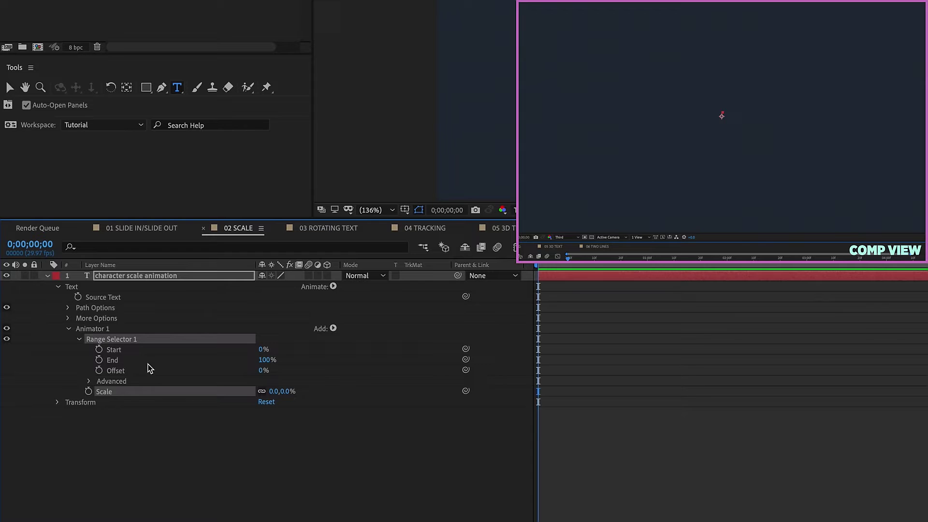
{"action": "left_click", "coordinate": [90, 381]}
{"action": "left_click", "coordinate": [298, 433]}
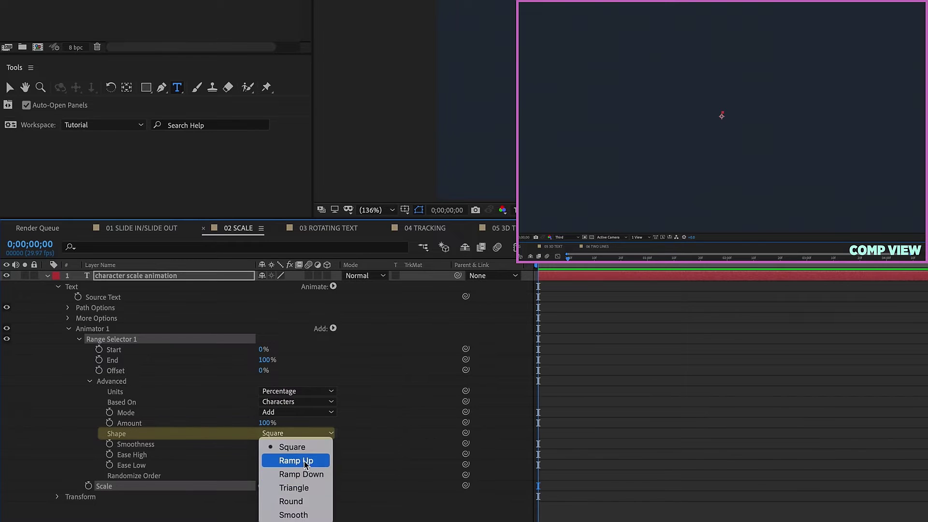
{"action": "left_click", "coordinate": [295, 461]}
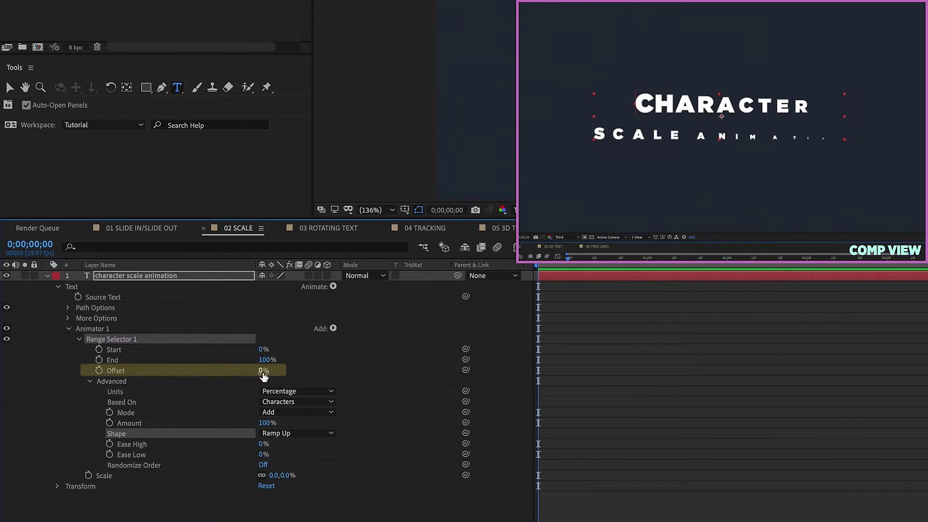
Keyframe Offset from -100% at frame 0 to 100% at frame 20, with Ease Low 100%.
{"action": "left_click_drag", "start_coordinate": [257, 371], "coordinate": [125, 372]}
{"action": "left_click", "coordinate": [99, 370]}
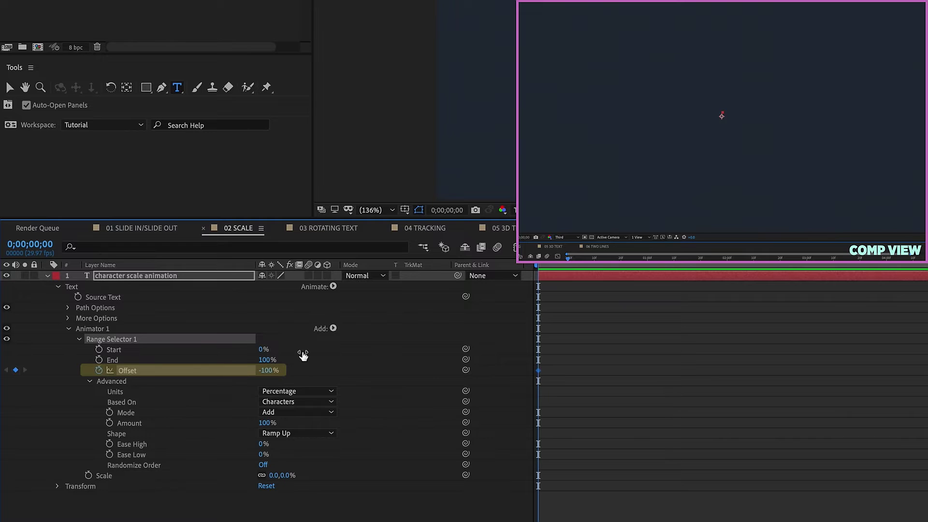
{"action": "left_click_drag", "start_coordinate": [538, 264], "coordinate": [642, 264]}
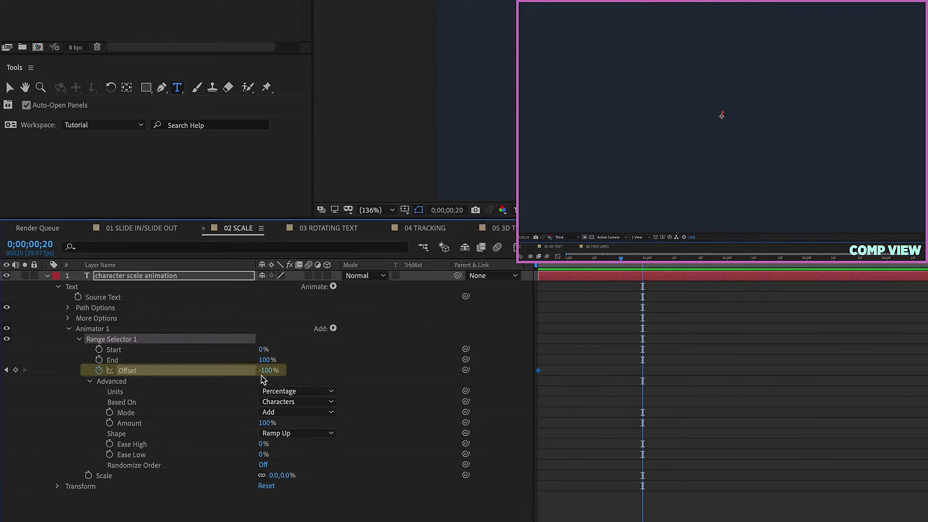
{"action": "left_click_drag", "start_coordinate": [265, 372], "coordinate": [362, 372]}
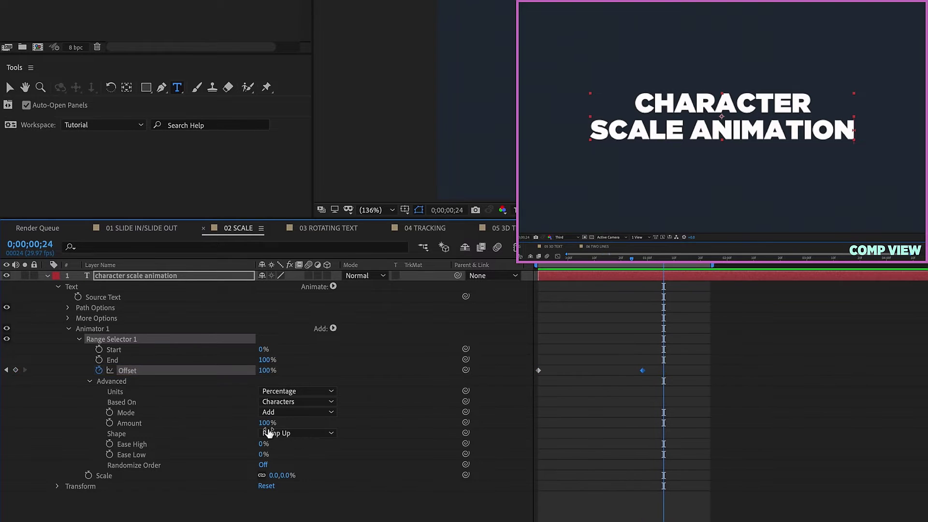
{"action": "left_click", "coordinate": [226, 457]}
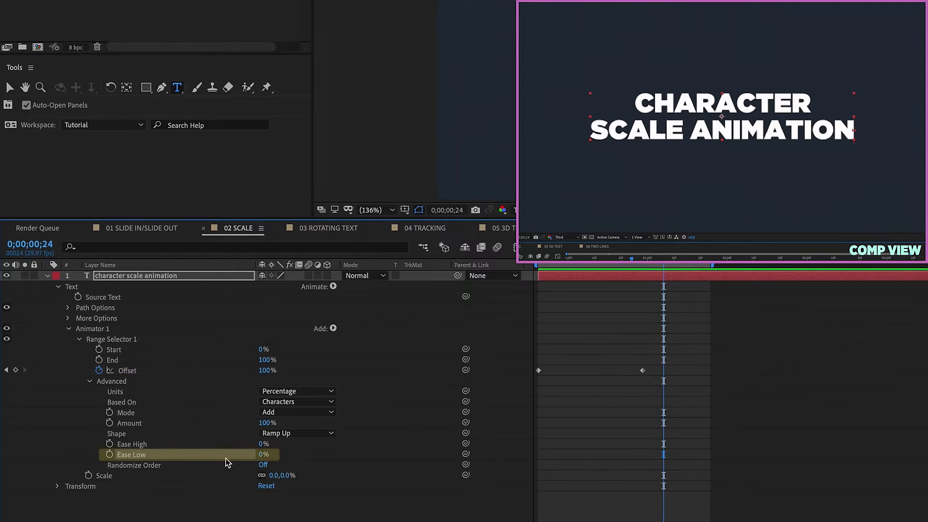
{"action": "left_click_drag", "start_coordinate": [264, 455], "coordinate": [309, 456]}
{"action": "key", "text": "Home"}
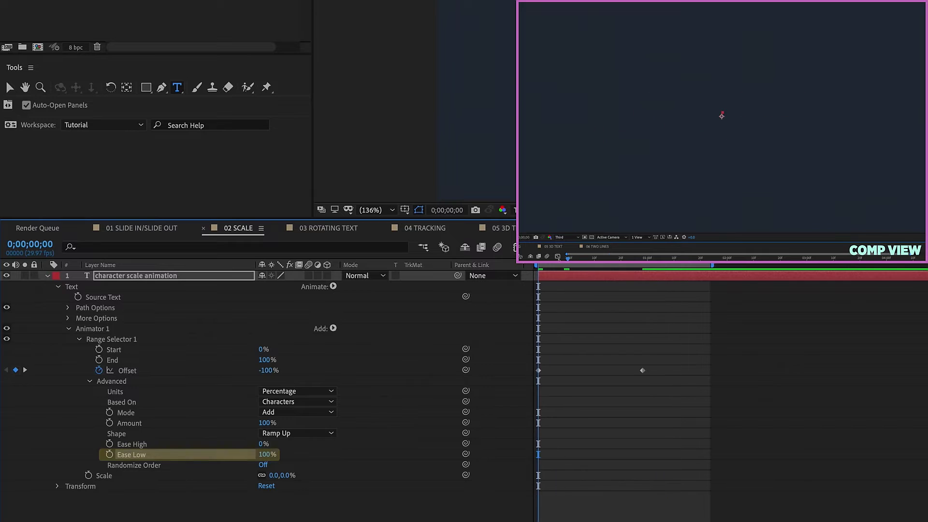
Preview the letter-by-letter scale-in and extend the work area to the full composition.
{"action": "key", "text": "space"}
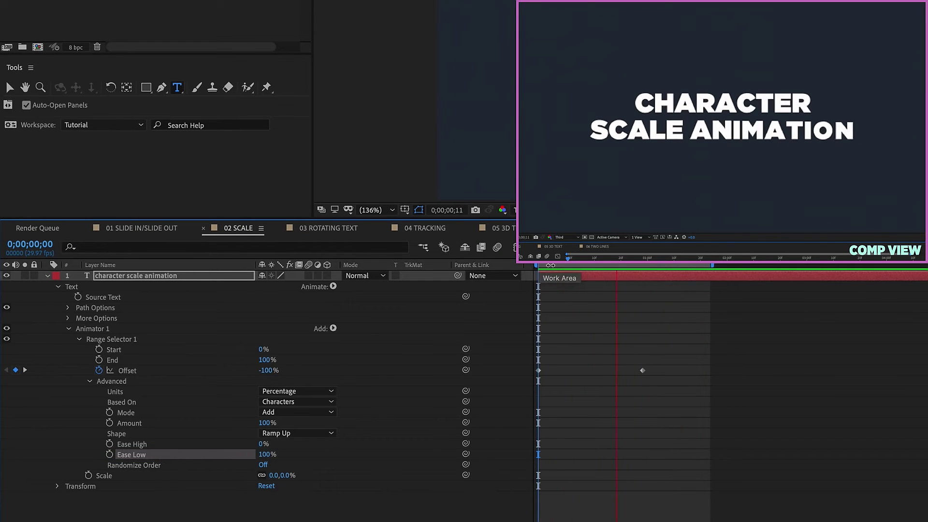
{"action": "key", "text": "space"}
{"action": "double_click", "coordinate": [715, 265]}
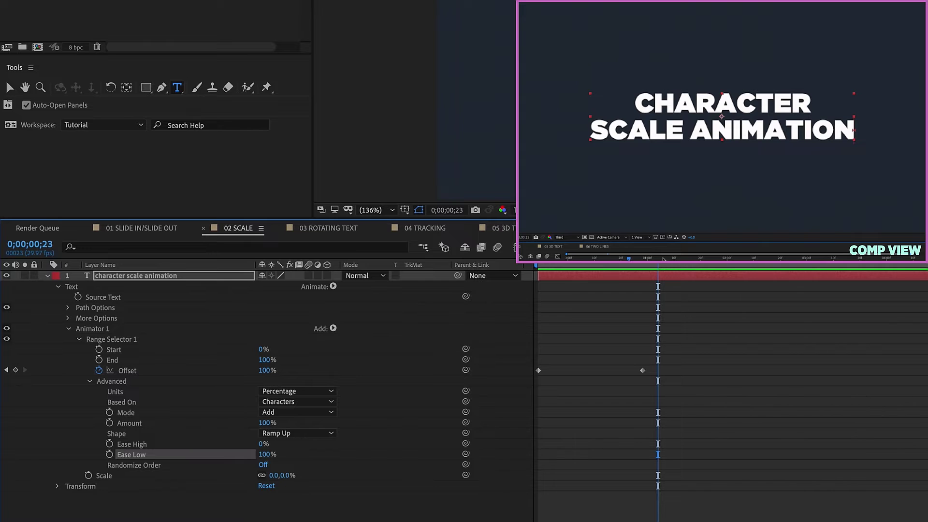
Paste the Offset keyframes at 0;00;01;12, time-reverse them, preview, and select that later pair.
{"action": "key", "text": "shift+Page_Down"}
{"action": "left_click", "coordinate": [127, 371]}
{"action": "key", "text": "ctrl+c"}
{"action": "key", "text": "ctrl+v"}
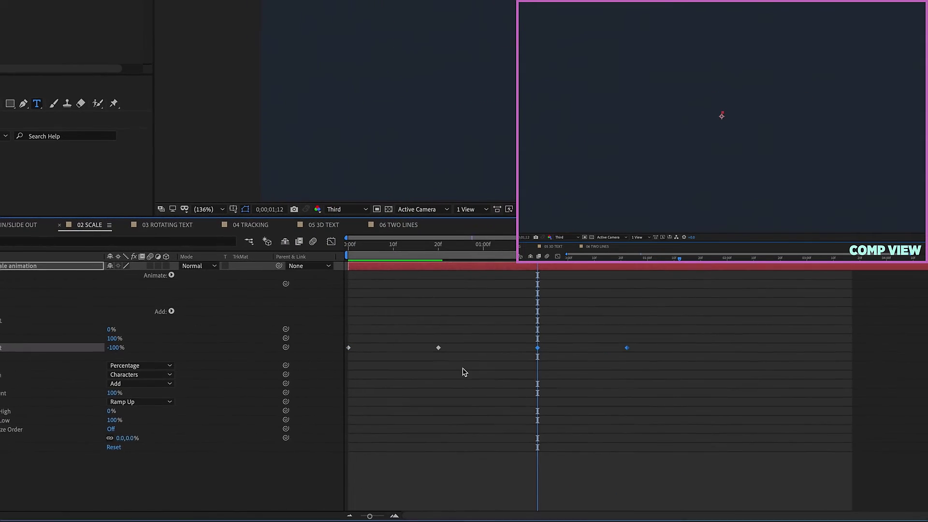
{"action": "right_click", "coordinate": [537, 347]}
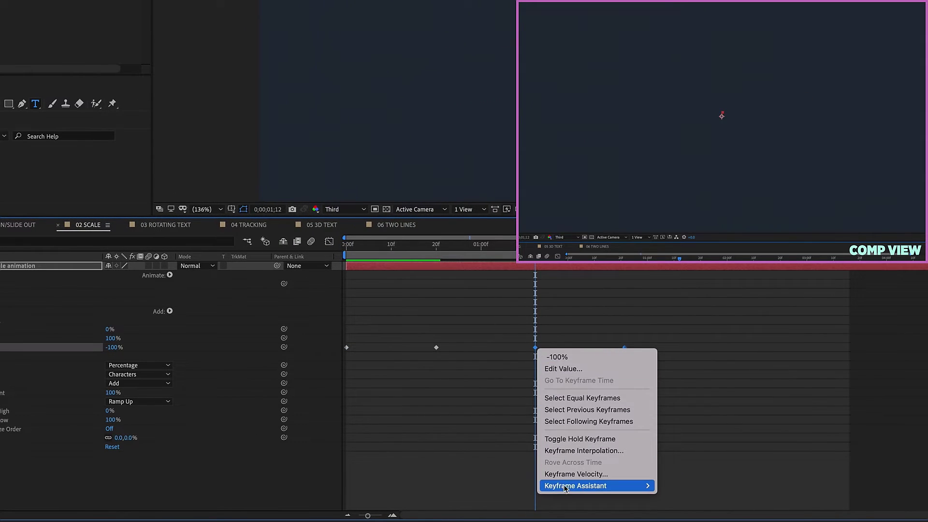
{"action": "mouse_move", "coordinate": [577, 486]}
{"action": "left_click", "coordinate": [682, 509]}
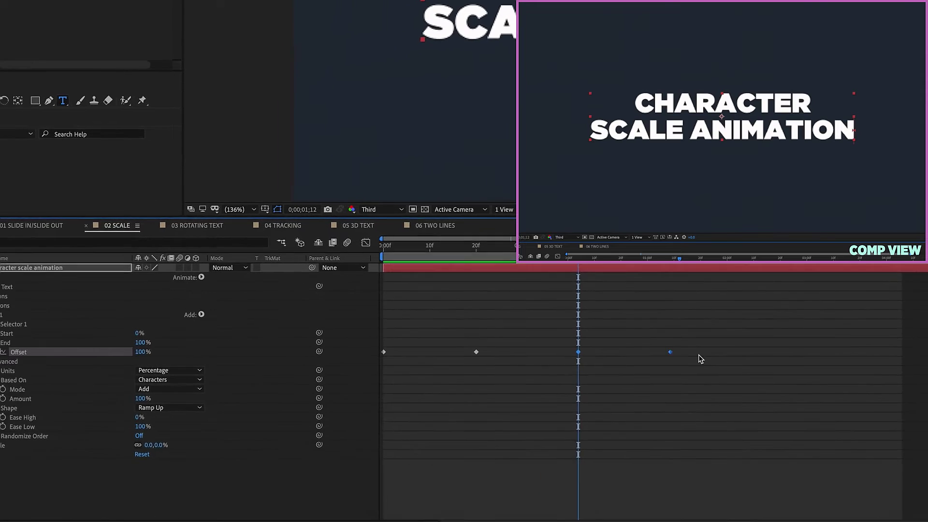
{"action": "key", "text": "space"}
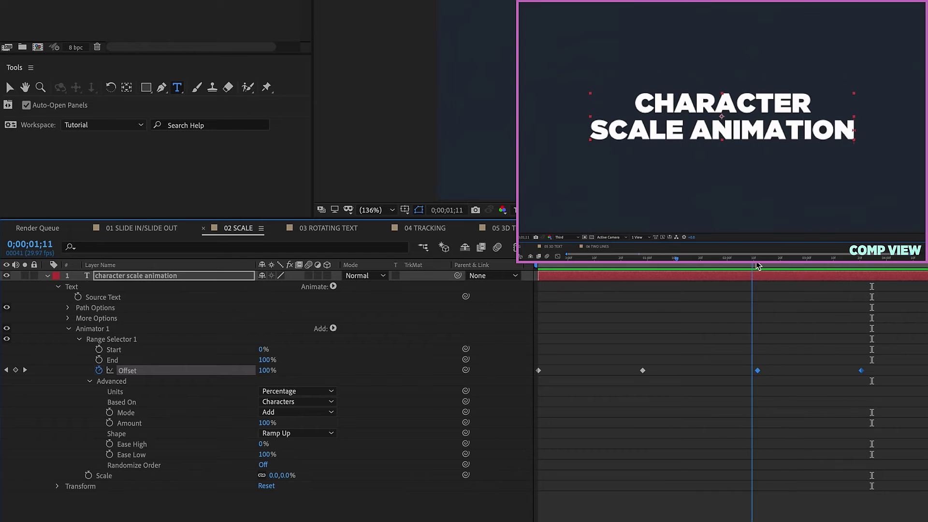
{"action": "left_click_drag", "start_coordinate": [877, 366], "coordinate": [733, 388]}
Delete the later Offset keyframes and rename Animator 1 to IN.
{"action": "key", "text": "Delete"}
{"action": "left_click", "coordinate": [90, 330]}
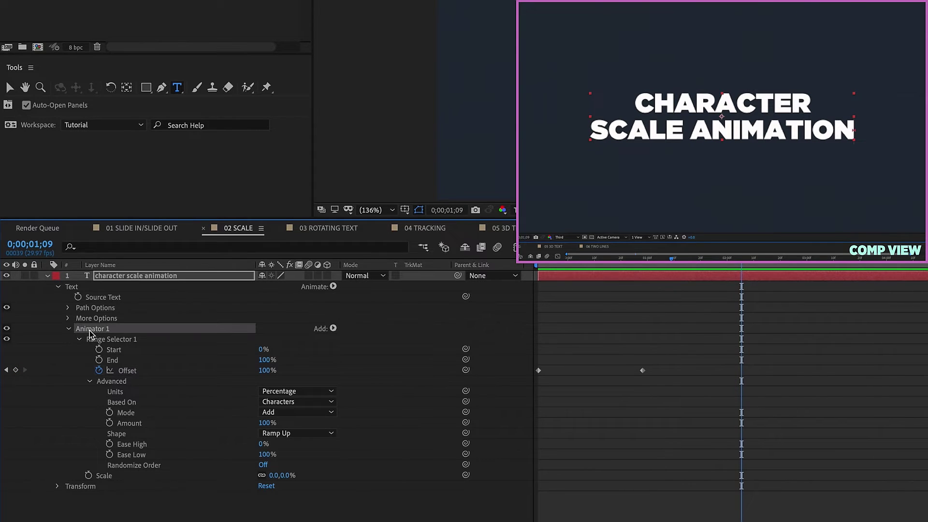
{"action": "key", "text": "Return"}
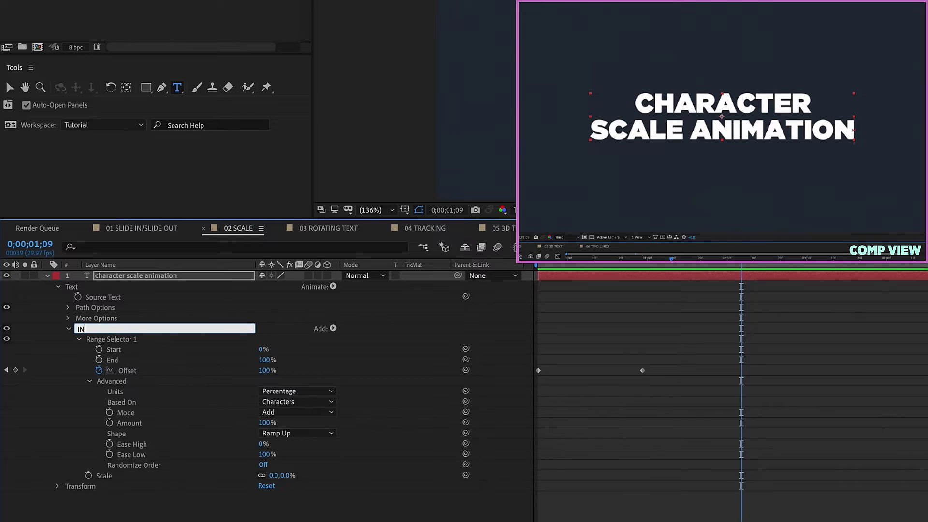
{"action": "key", "text": "Return"}
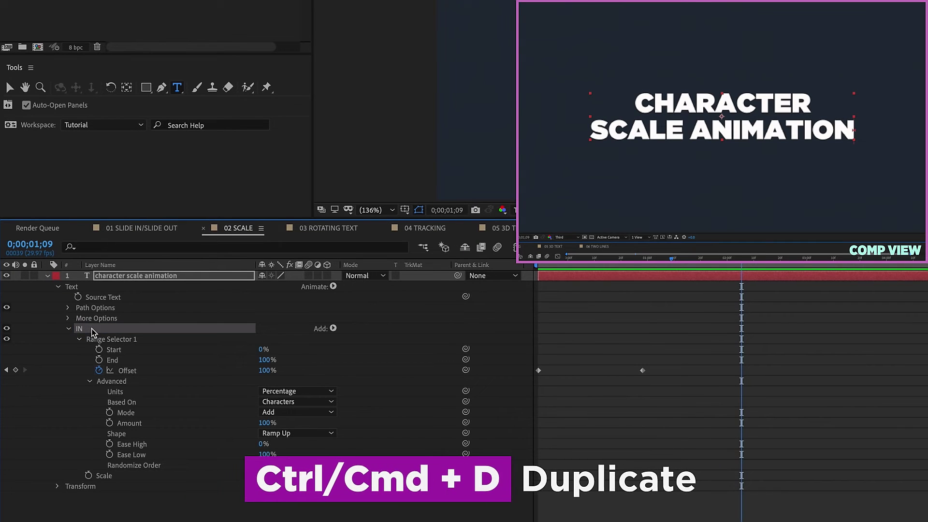
Duplicate the IN animator and rename the copy OUT.
{"action": "key", "text": "ctrl+d"}
{"action": "left_click", "coordinate": [69, 329]}
{"action": "left_click", "coordinate": [69, 340]}
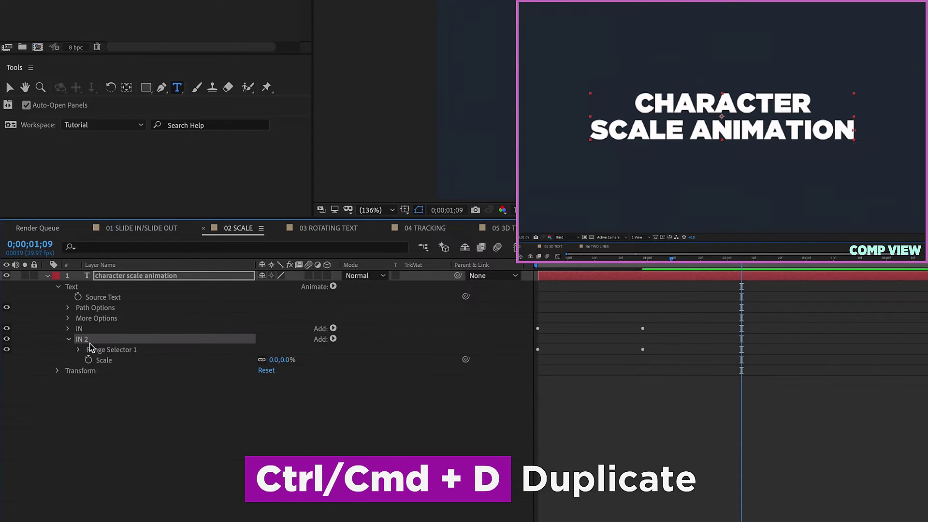
{"action": "key", "text": "Return"}
{"action": "type", "text": "OUT"}
{"action": "key", "text": "Return"}
Set the OUT range selector shape to Ramp Down, preview, and enable motion blur.
{"action": "left_click", "coordinate": [79, 350]}
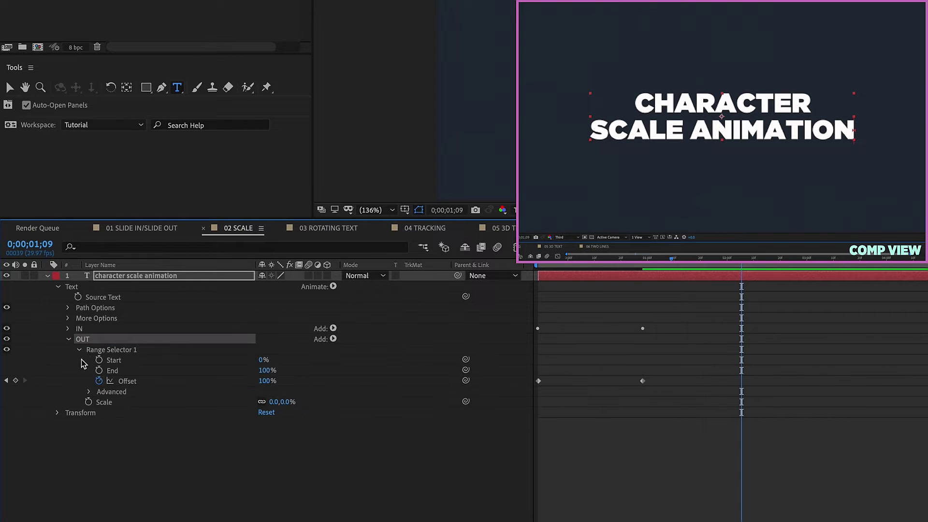
{"action": "left_click", "coordinate": [88, 392]}
{"action": "left_click_drag", "start_coordinate": [665, 376], "coordinate": [741, 382]}
{"action": "left_click", "coordinate": [307, 443]}
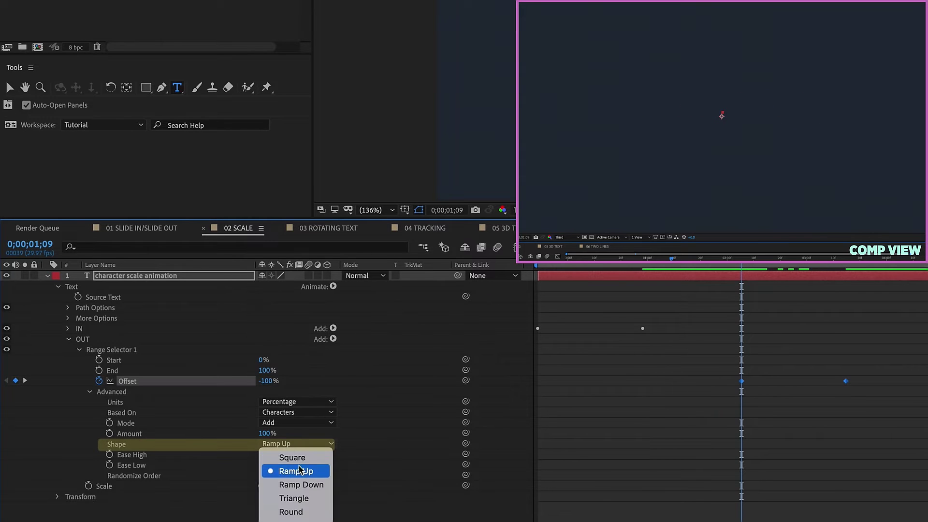
{"action": "left_click", "coordinate": [299, 485]}
{"action": "key", "text": "space"}
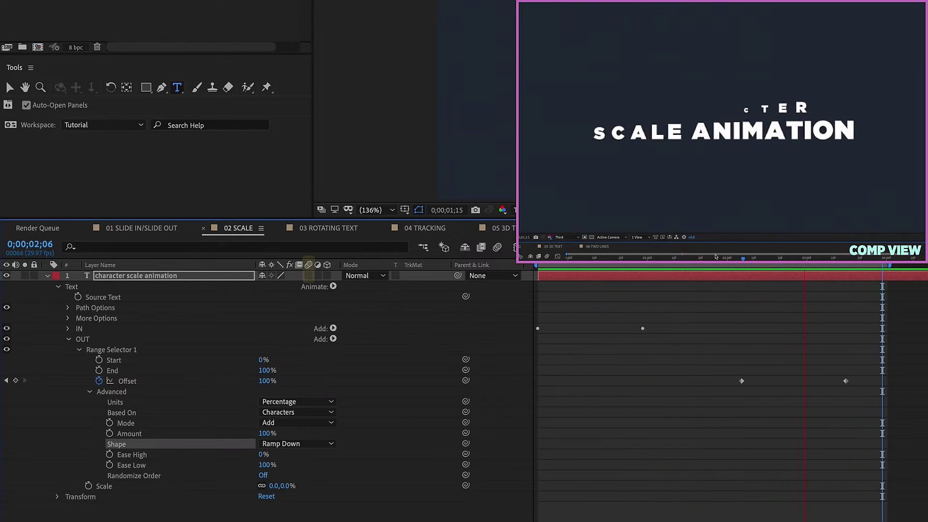
{"action": "left_click", "coordinate": [308, 275]}
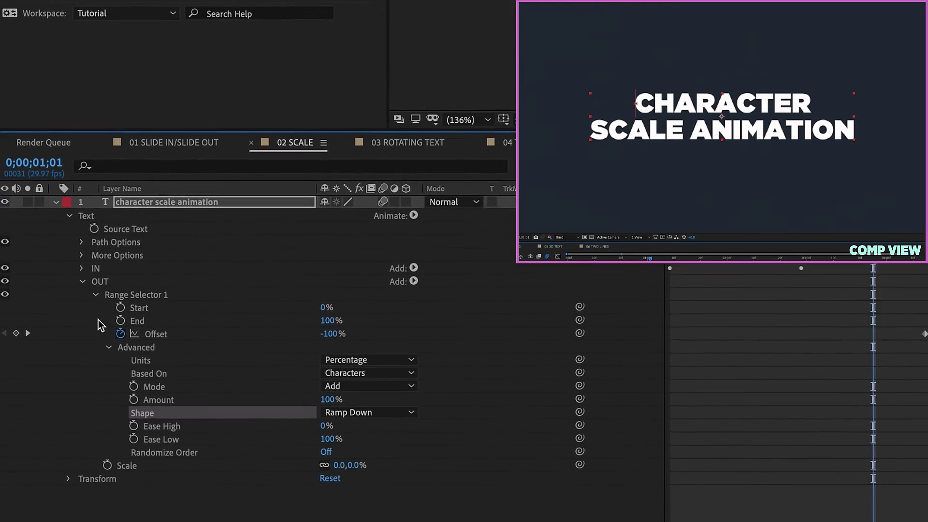
Turn on Randomize Order for both the OUT and IN range selectors.
{"action": "left_click", "coordinate": [325, 451]}
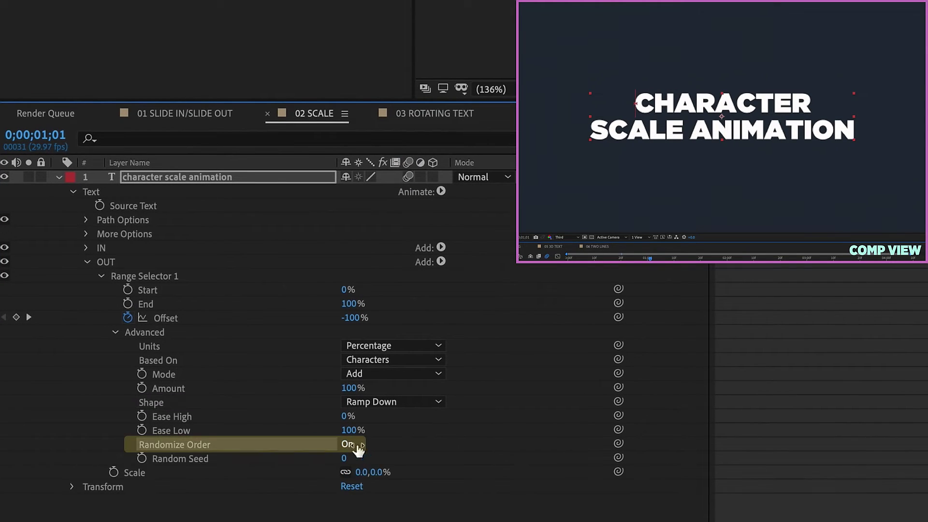
{"action": "left_click", "coordinate": [86, 247]}
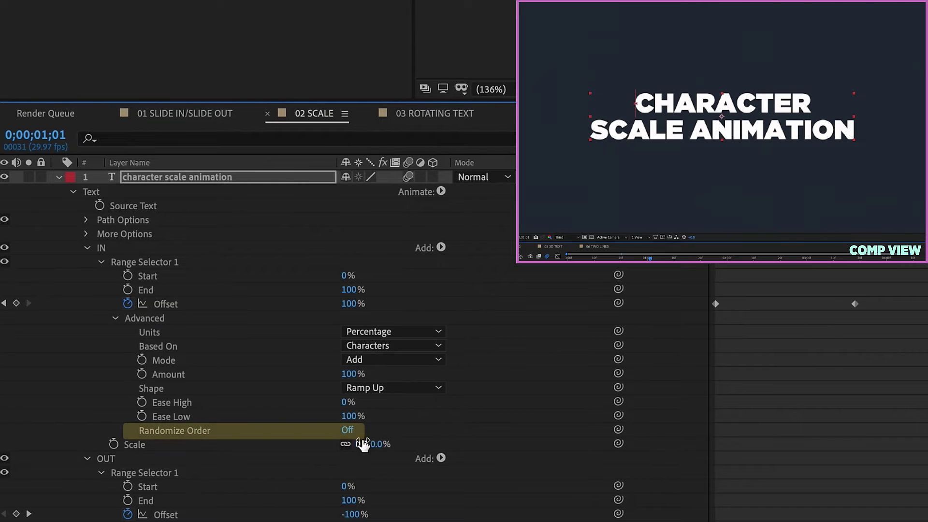
{"action": "left_click", "coordinate": [347, 431]}
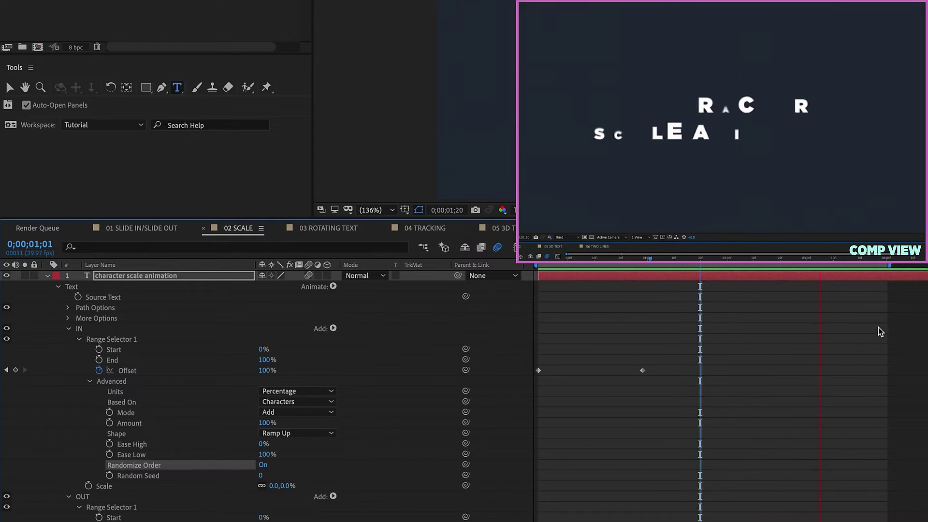
Collapse the character scale layer's text animation properties and select its Transform group.
{"action": "left_click", "coordinate": [64, 297]}
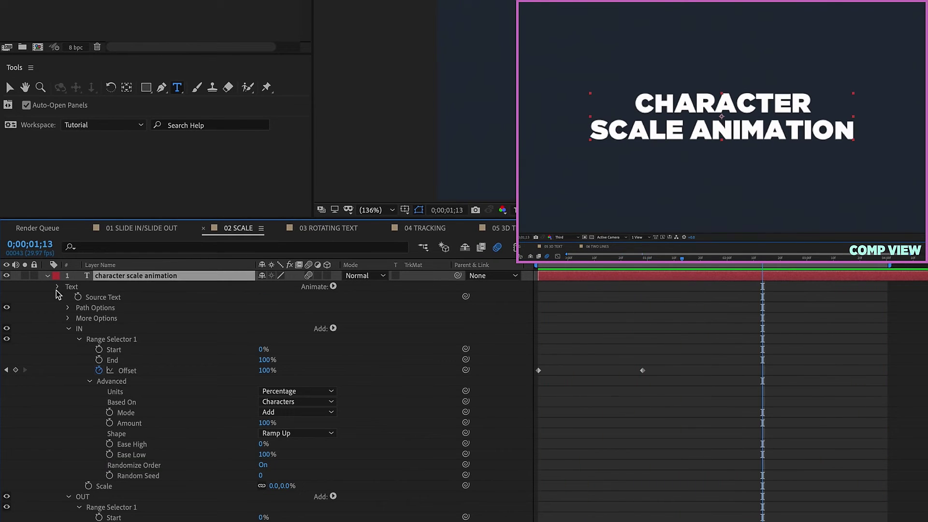
{"action": "left_click", "coordinate": [57, 287]}
{"action": "left_click", "coordinate": [70, 297]}
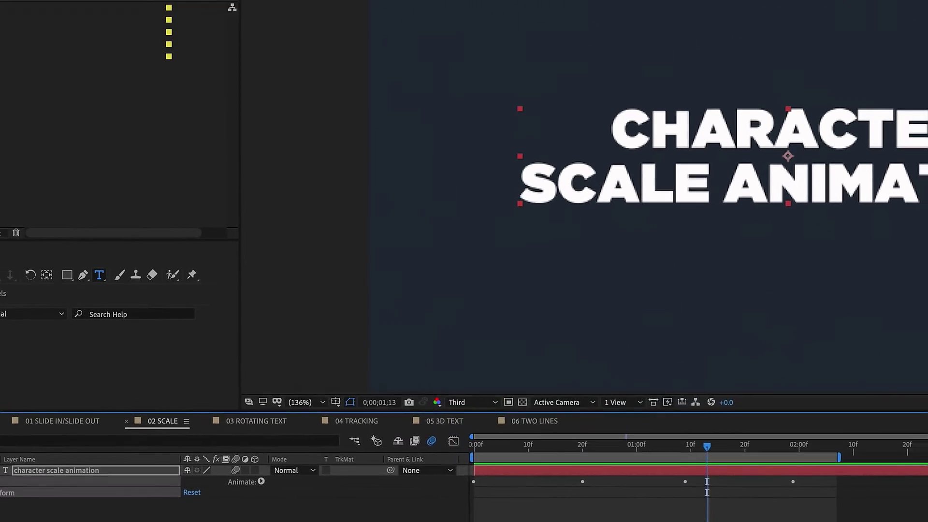
{"action": "left_click", "coordinate": [159, 11]}
Save the animation preset as TextAn_Scale in 7_Minute_AE by editing the reused file name.
{"action": "left_click", "coordinate": [186, 31]}
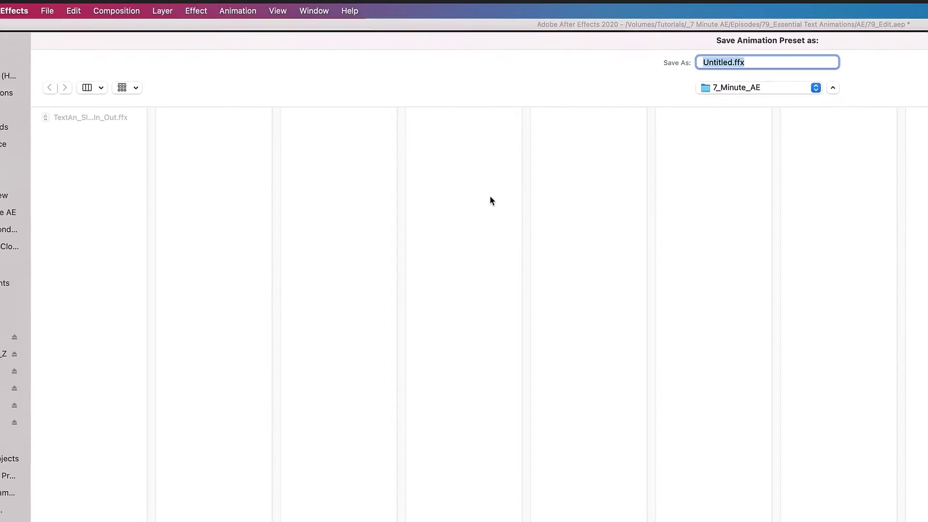
{"action": "left_click", "coordinate": [97, 120]}
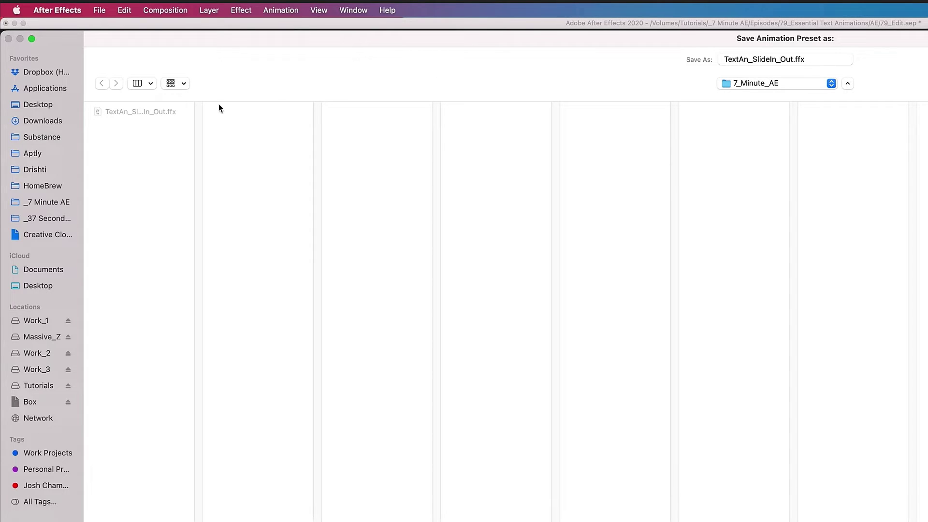
{"action": "left_click_drag", "start_coordinate": [756, 56], "coordinate": [853, 53]}
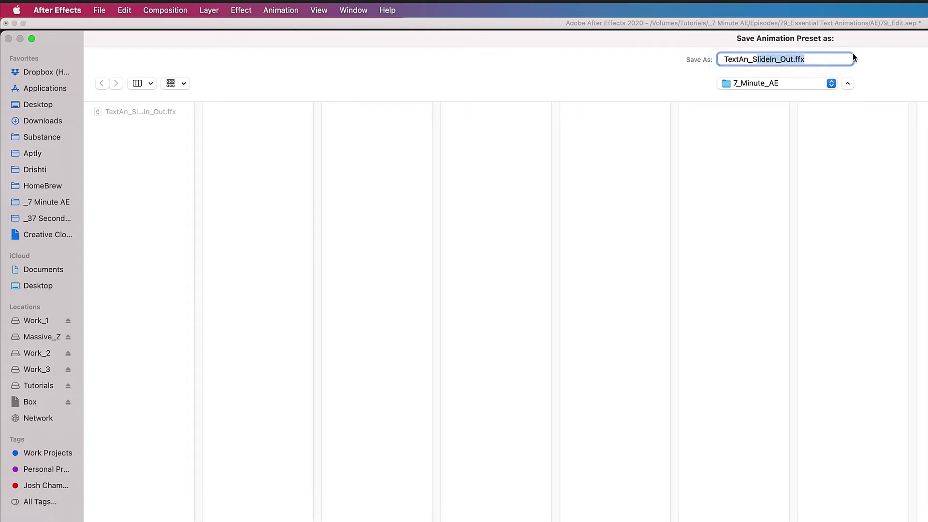
{"action": "key", "text": "BackSpace"}
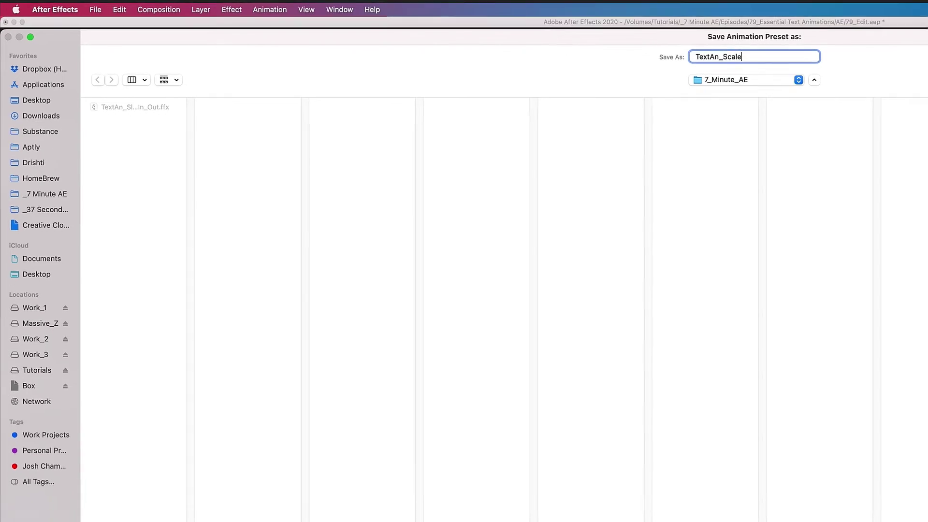
{"action": "key", "text": "Return"}
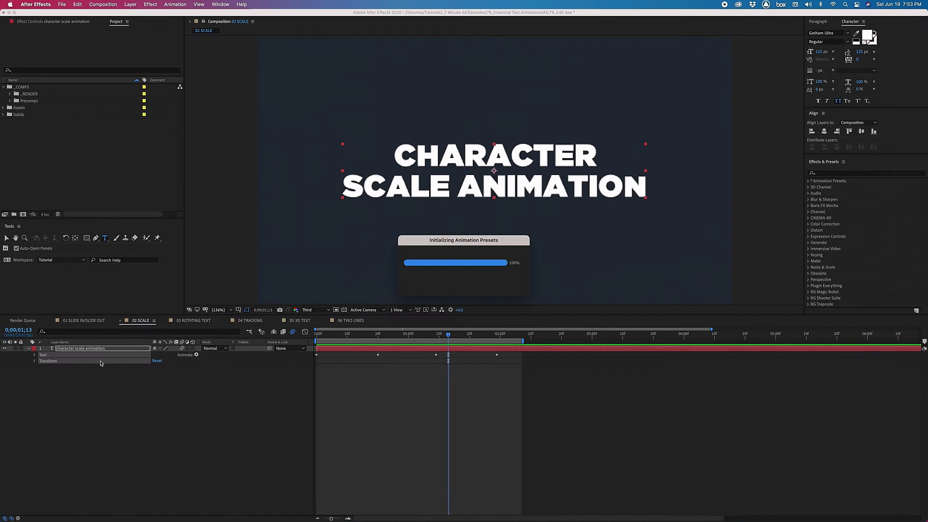
Replace the text layer by applying the TextAn_Scale preset, then reveal its keyframes and preview.
{"action": "key", "text": "Delete"}
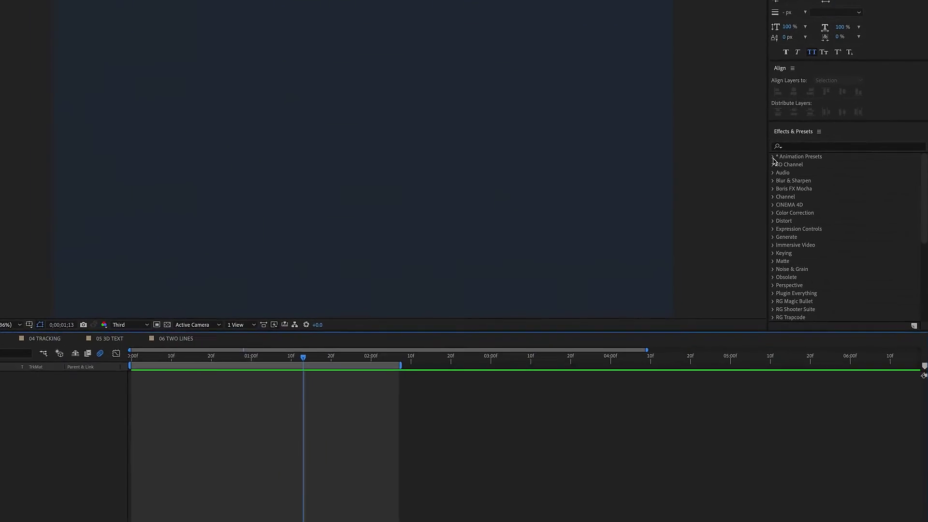
{"action": "left_click", "coordinate": [808, 180]}
{"action": "left_click", "coordinate": [814, 194]}
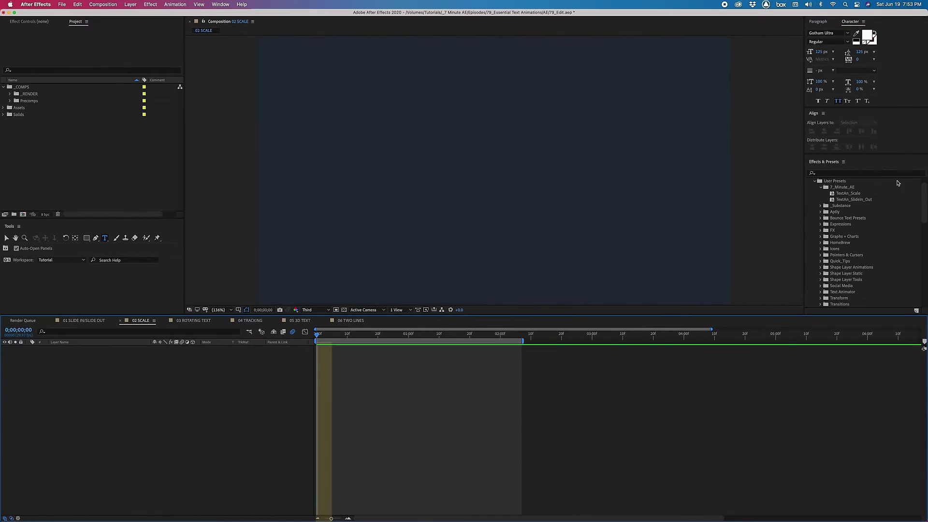
{"action": "double_click", "coordinate": [848, 193]}
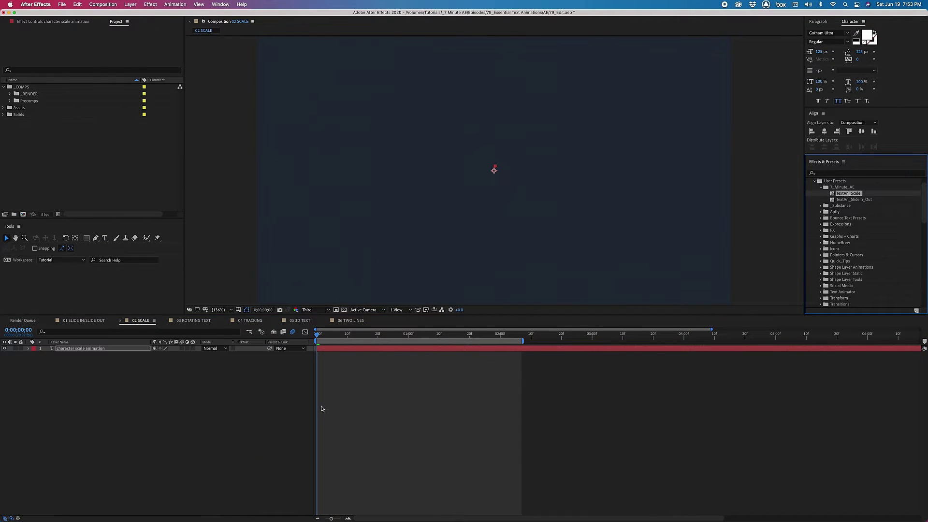
{"action": "key", "text": "u"}
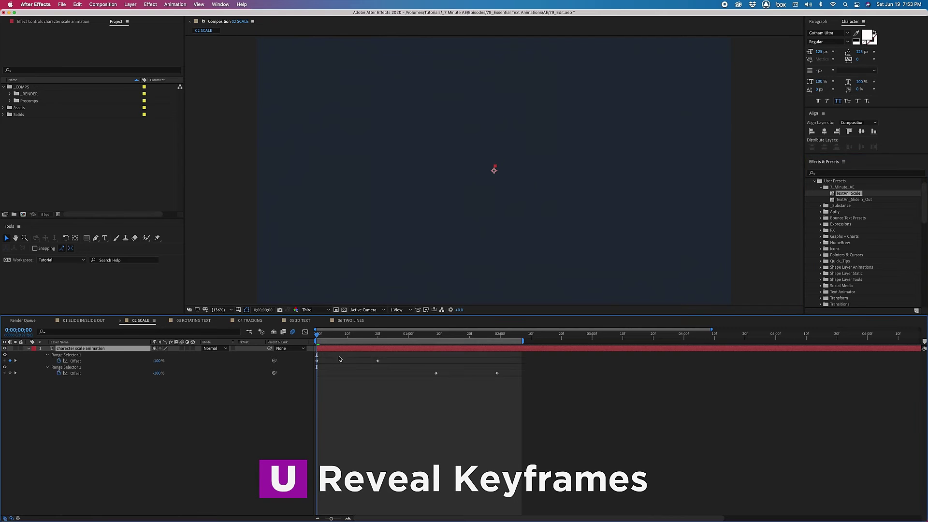
{"action": "key", "text": "space"}
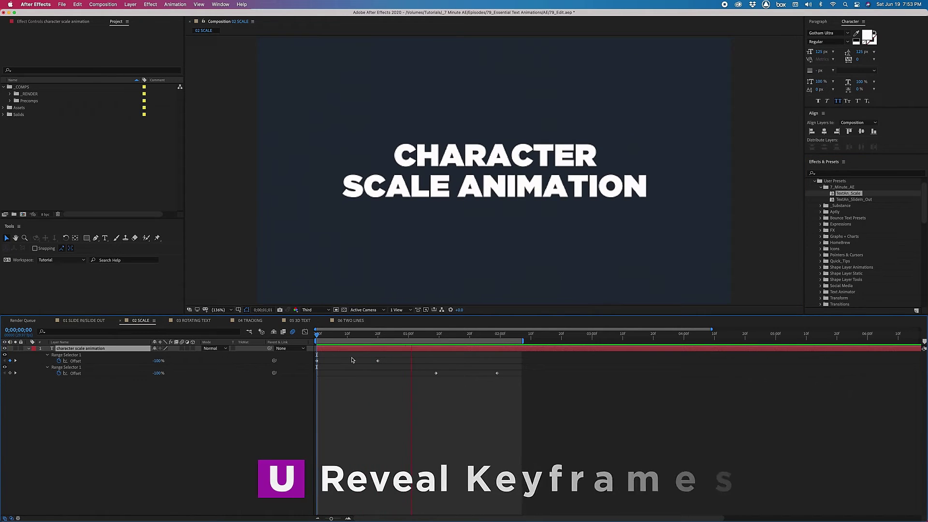
{"action": "left_click", "coordinate": [402, 335]}
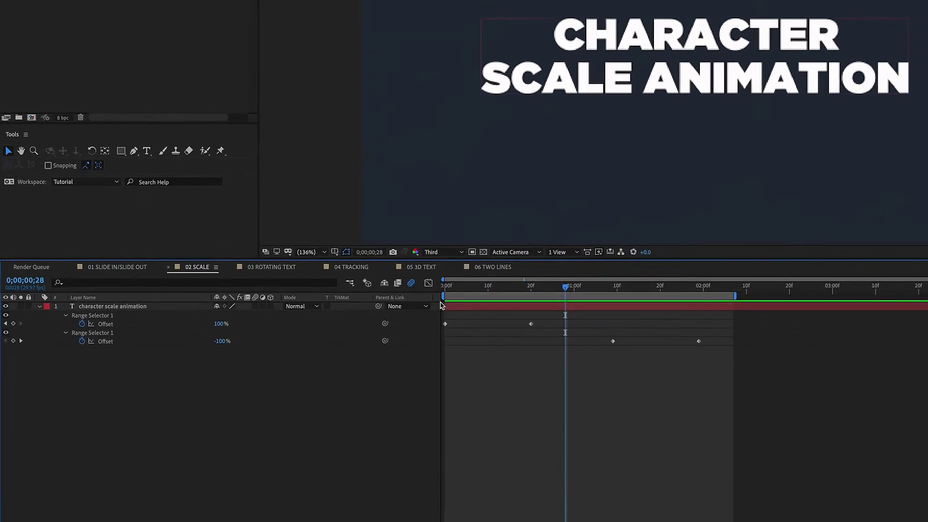
Open the 03 ROTATING TEXT composition at time zero with the ROTATION TEXT layer expanded.
{"action": "left_click", "coordinate": [271, 267]}
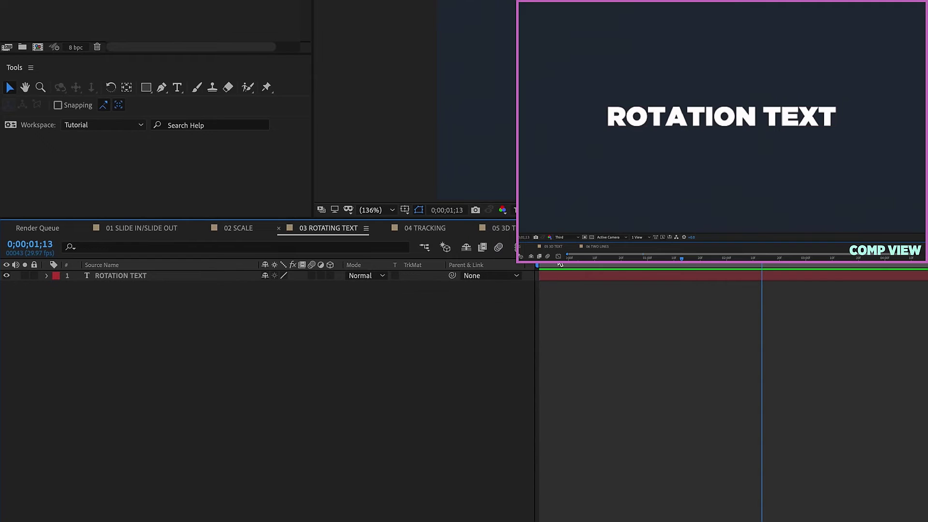
{"action": "key", "text": "Home"}
{"action": "left_click", "coordinate": [47, 275]}
Add a Rotation animator to ROTATION TEXT with Rotation set to 180°.
{"action": "left_click", "coordinate": [121, 275]}
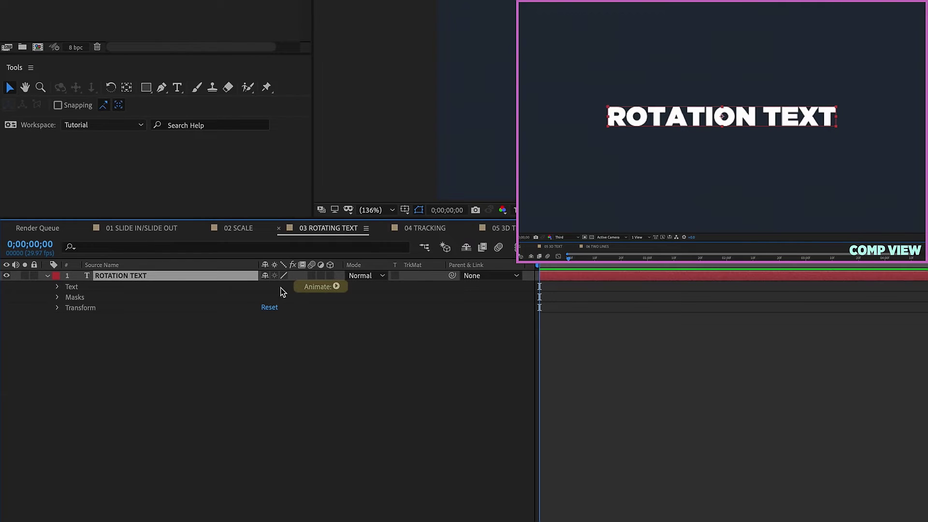
{"action": "left_click", "coordinate": [337, 288]}
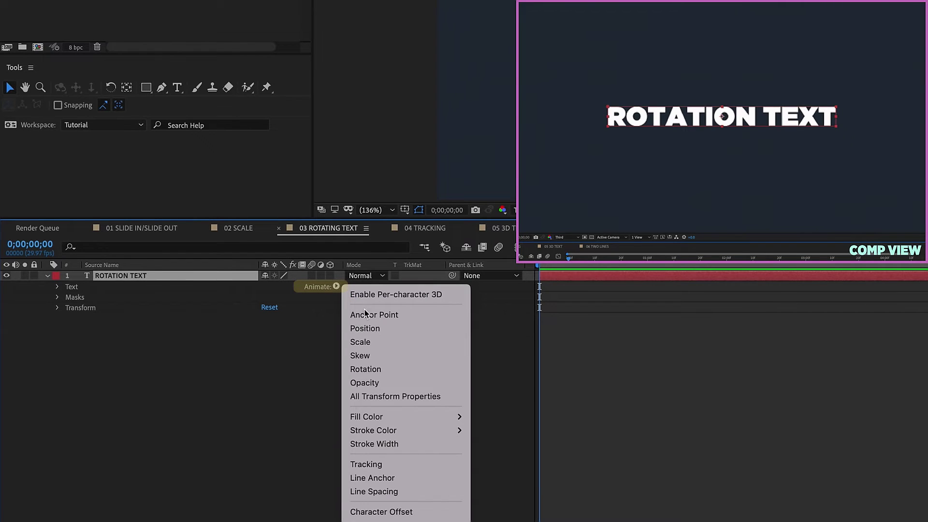
{"action": "left_click", "coordinate": [365, 369]}
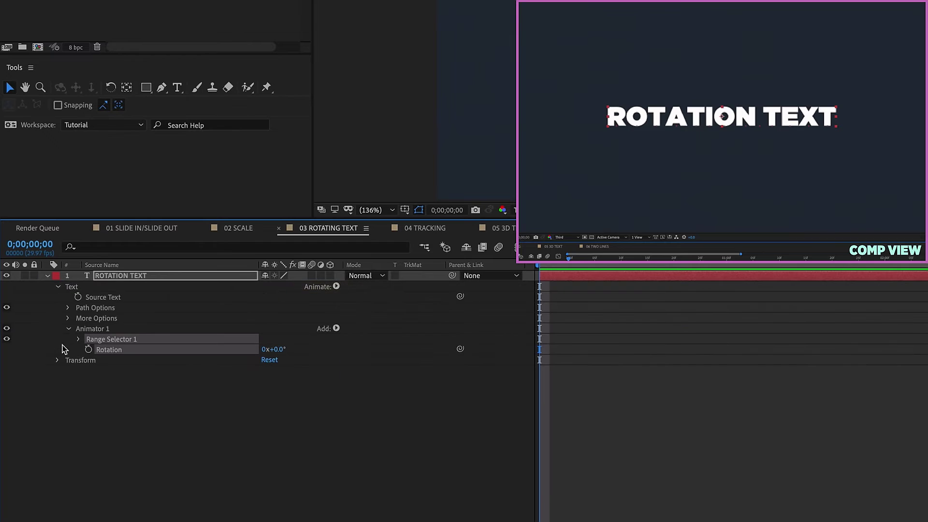
{"action": "left_click", "coordinate": [97, 329]}
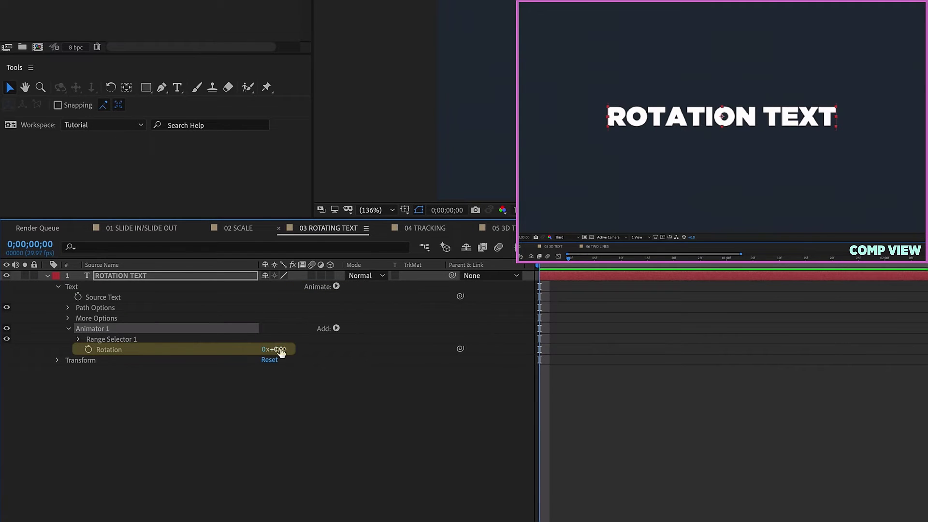
{"action": "left_click", "coordinate": [278, 349]}
{"action": "key", "text": "Return"}
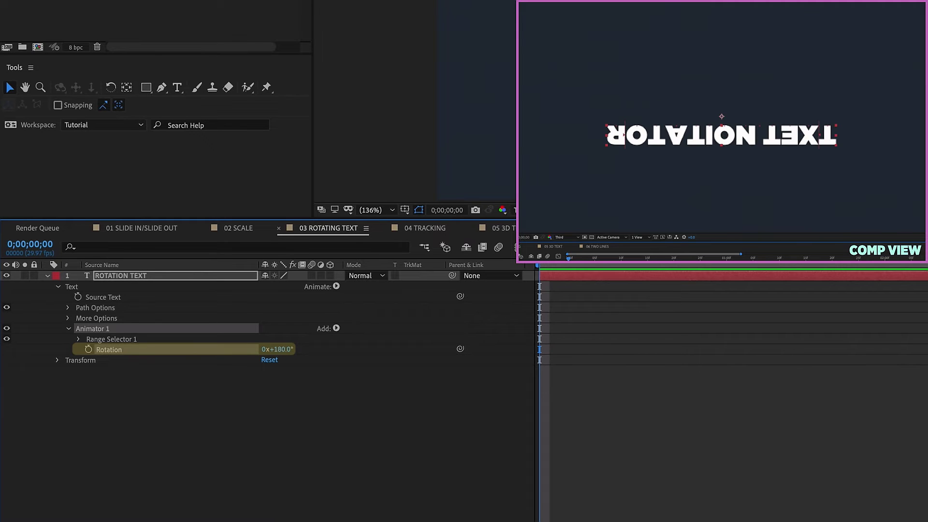
Set the range selector shape to Ramp Up, Ease Low 100%, and Offset -100%.
{"action": "left_click", "coordinate": [79, 339]}
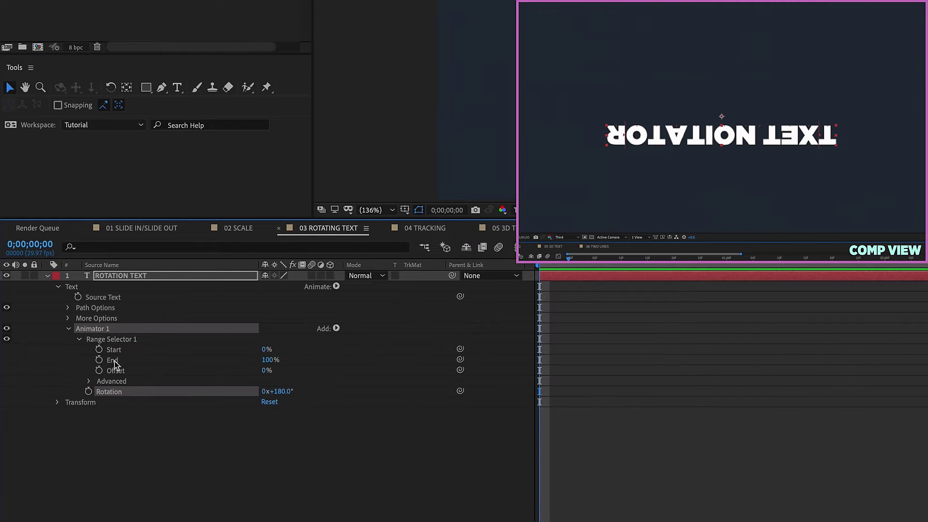
{"action": "left_click", "coordinate": [90, 382]}
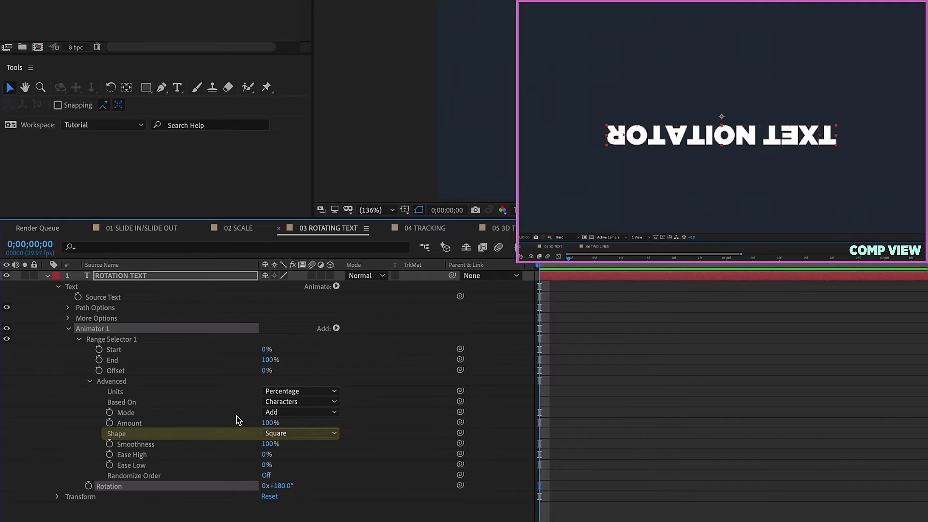
{"action": "left_click", "coordinate": [284, 434]}
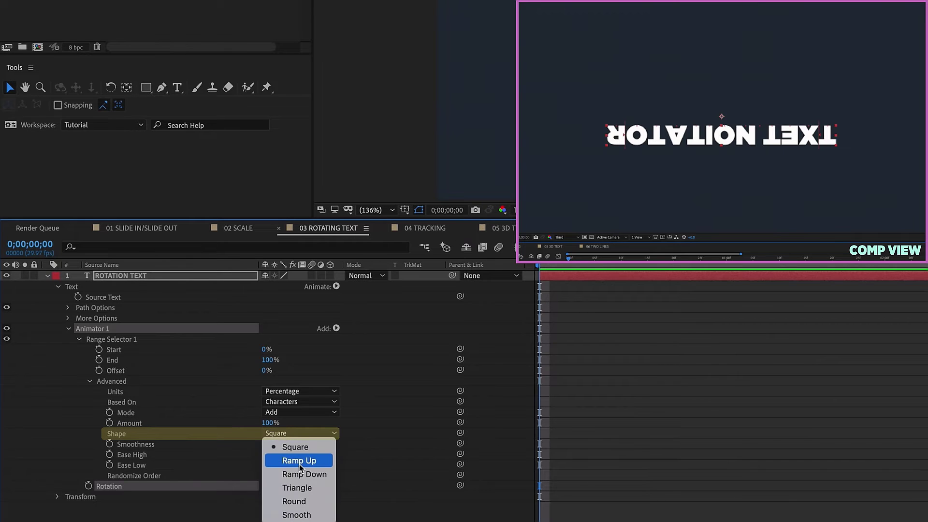
{"action": "left_click", "coordinate": [299, 461]}
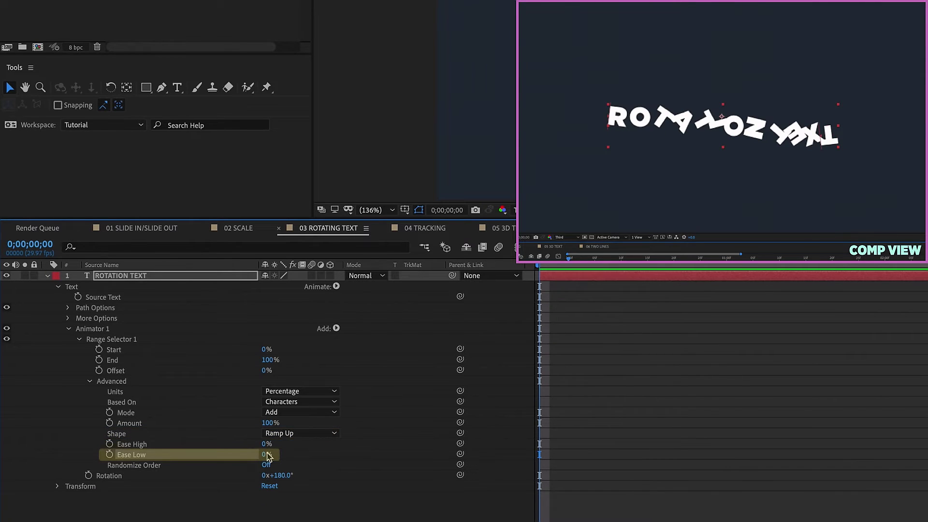
{"action": "left_click_drag", "start_coordinate": [270, 454], "coordinate": [442, 458]}
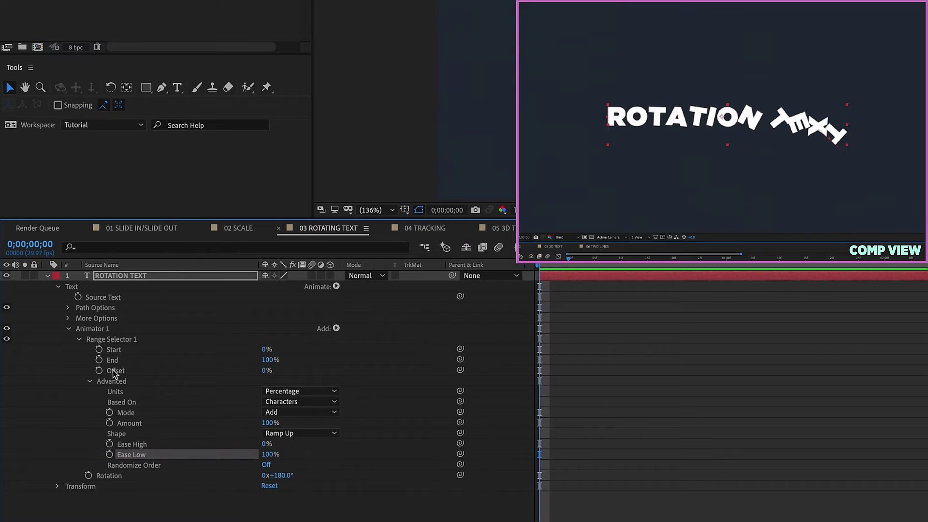
{"action": "left_click_drag", "start_coordinate": [267, 370], "coordinate": [101, 379]}
Keyframe Offset from -100% at 0;00;00;00 to 100% at 0;00;00;20.
{"action": "left_click", "coordinate": [98, 371]}
{"action": "left_click", "coordinate": [746, 266]}
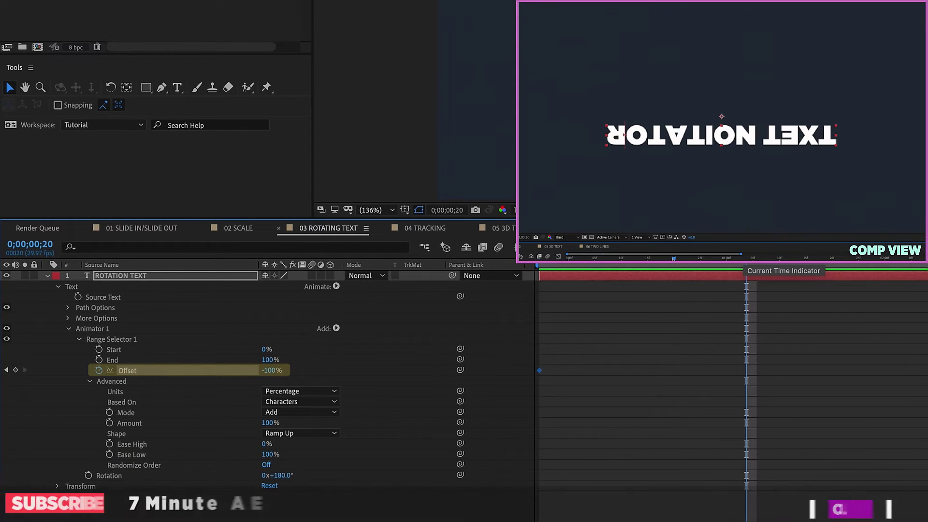
{"action": "left_click_drag", "start_coordinate": [271, 371], "coordinate": [340, 243]}
Enable layer and composition motion blur and preview the letters spinning upright.
{"action": "left_click", "coordinate": [311, 275]}
{"action": "left_click", "coordinate": [498, 247]}
{"action": "key", "text": "space"}
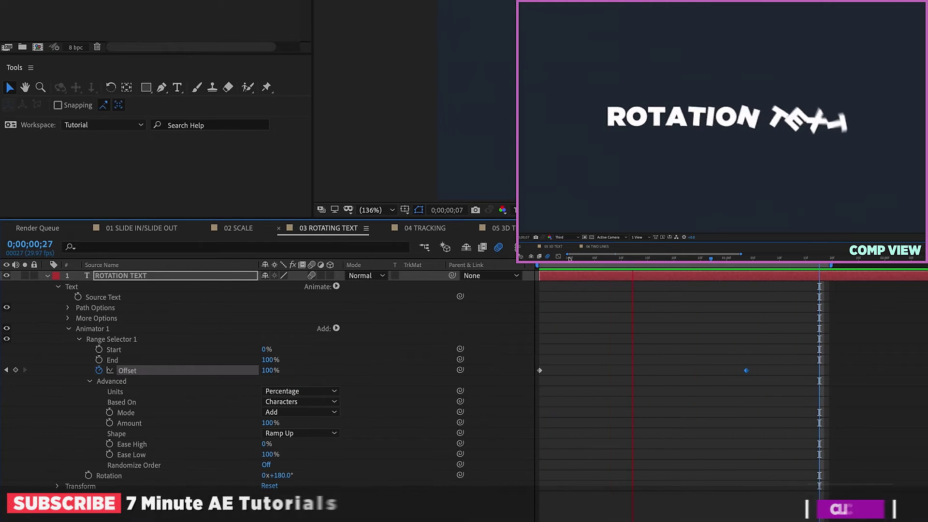
{"action": "key", "text": "space"}
{"action": "key", "text": "space"}
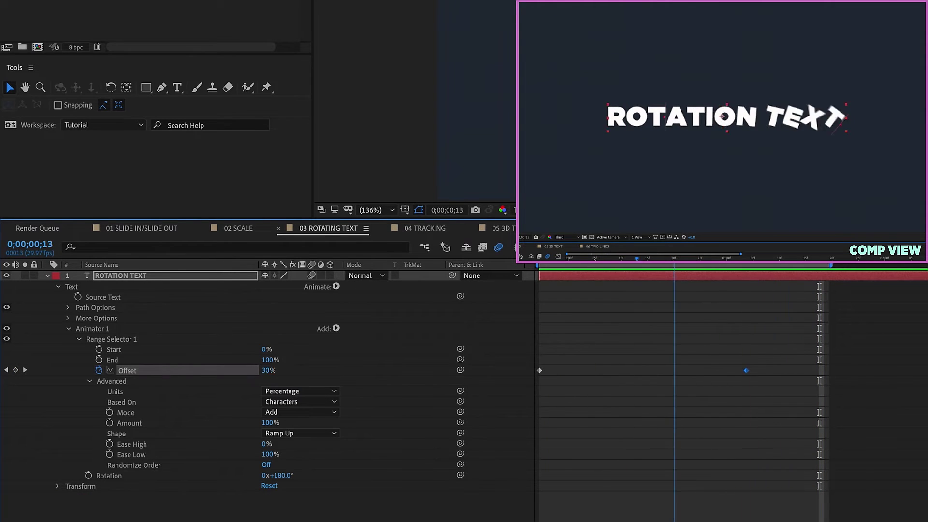
{"action": "key", "text": "space"}
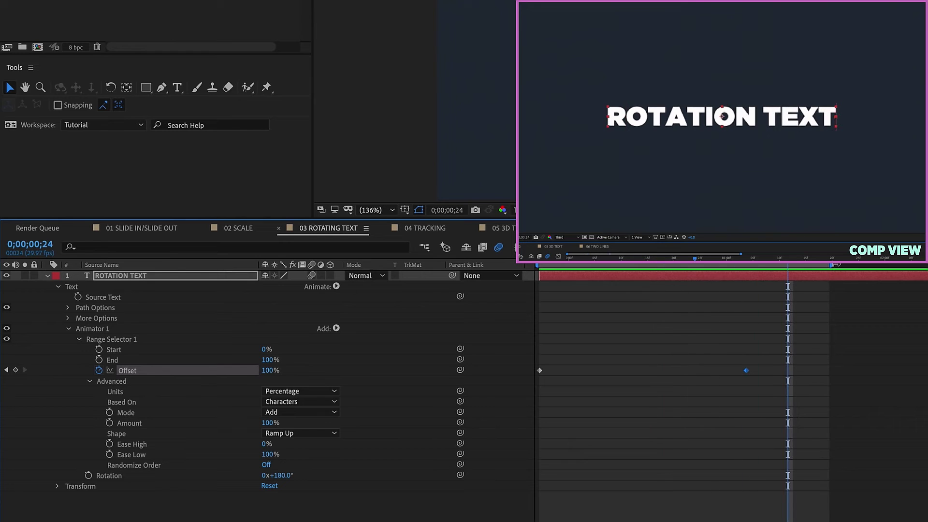
{"action": "right_click", "coordinate": [129, 277]}
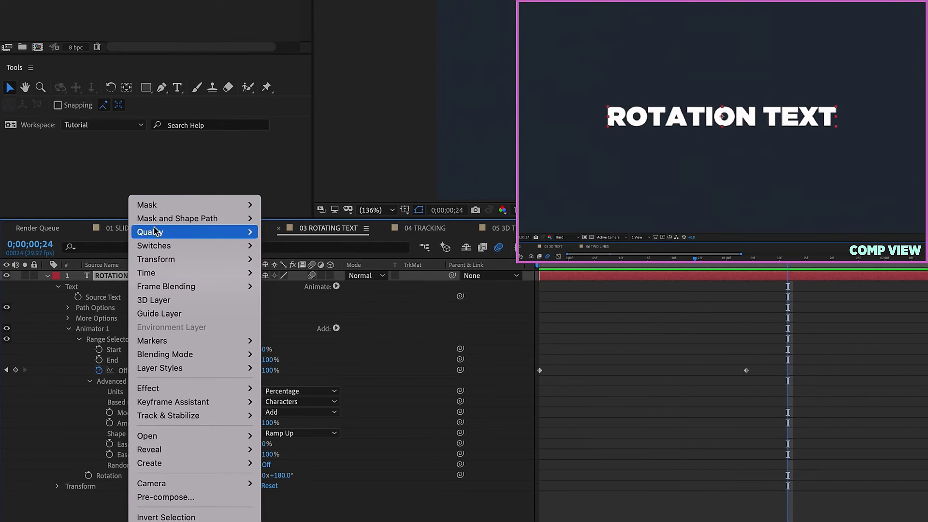
Add a new mask to the ROTATION TEXT layer and view frame 0 at 200%.
{"action": "mouse_move", "coordinate": [165, 205]}
{"action": "left_click", "coordinate": [325, 205]}
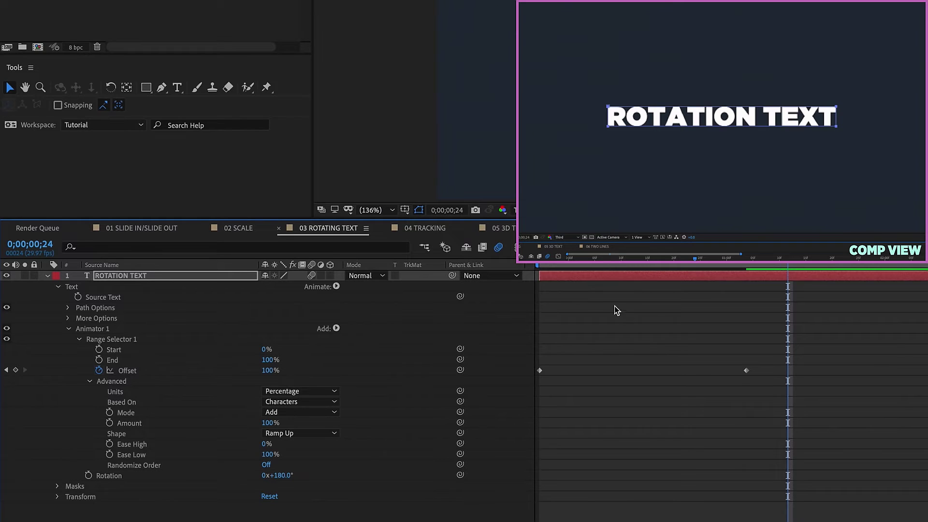
{"action": "key", "text": "Page_Up"}
{"action": "key", "text": "Page_Up"}
{"action": "key", "text": "Page_Up"}
{"action": "key", "text": "Page_Up"}
{"action": "key", "text": "Page_Up"}
{"action": "key", "text": "Page_Up"}
{"action": "key", "text": "Page_Up"}
{"action": "key", "text": "Page_Up"}
{"action": "key", "text": "Page_Up"}
{"action": "key", "text": "Page_Up"}
{"action": "key", "text": "Page_Up"}
{"action": "key", "text": "Page_Up"}
{"action": "key", "text": "Page_Up"}
{"action": "key", "text": "Page_Up"}
{"action": "key", "text": "Page_Up"}
{"action": "key", "text": "Page_Up"}
{"action": "key", "text": "Page_Up"}
{"action": "key", "text": "Page_Up"}
{"action": "key", "text": "Page_Up"}
{"action": "key", "text": "Page_Up"}
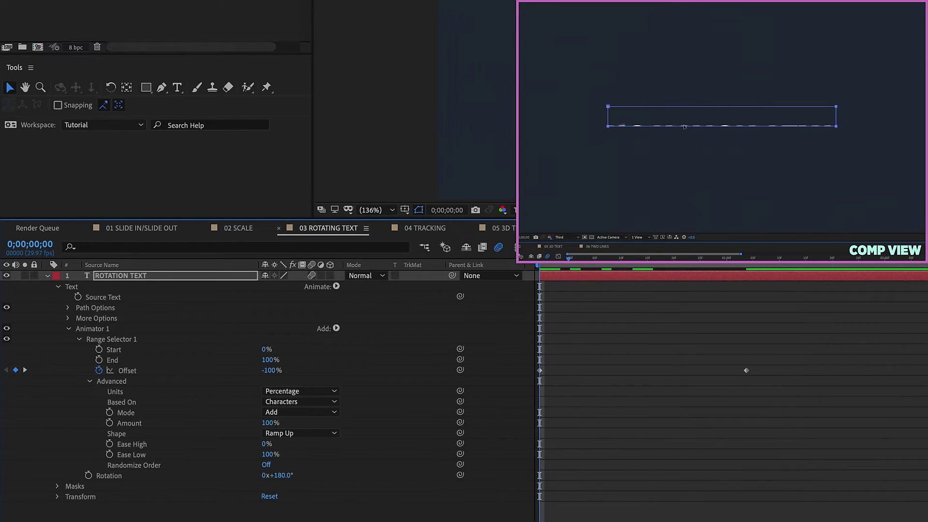
{"action": "key", "text": "period"}
{"action": "key", "text": "period"}
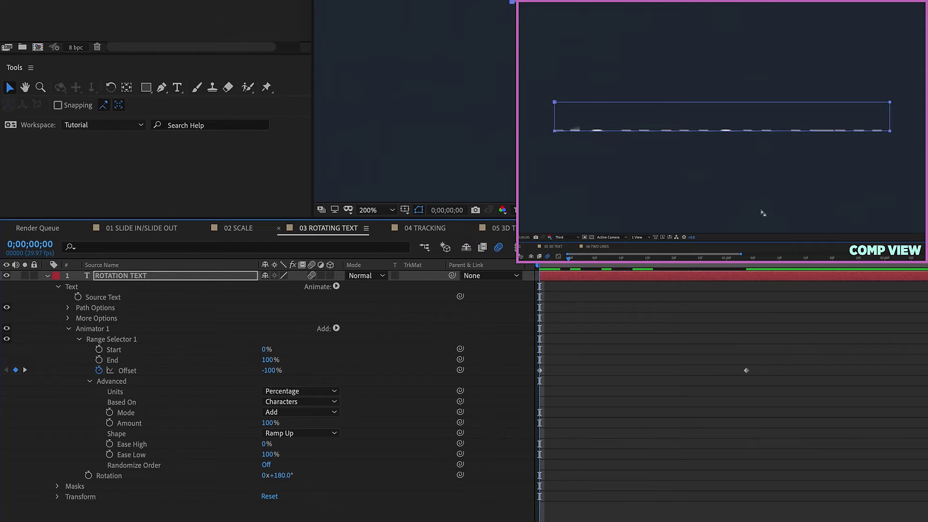
Add a Position property to Animator 1, then switch to the 02 SCALE composition.
{"action": "left_click", "coordinate": [88, 331]}
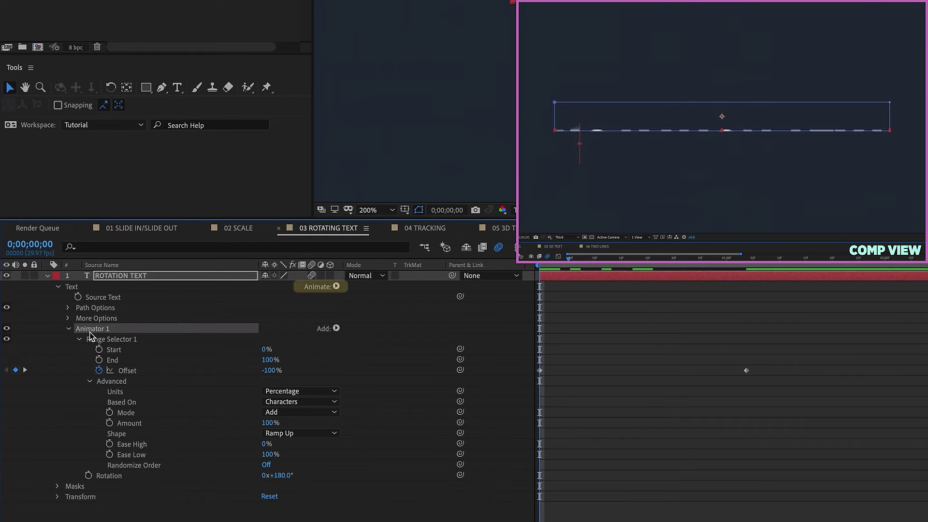
{"action": "left_click", "coordinate": [336, 286]}
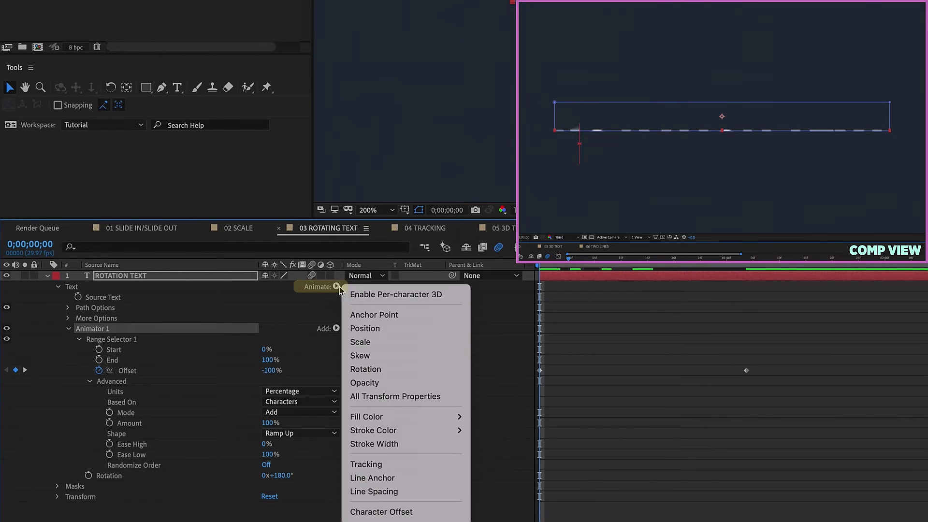
{"action": "left_click", "coordinate": [368, 328]}
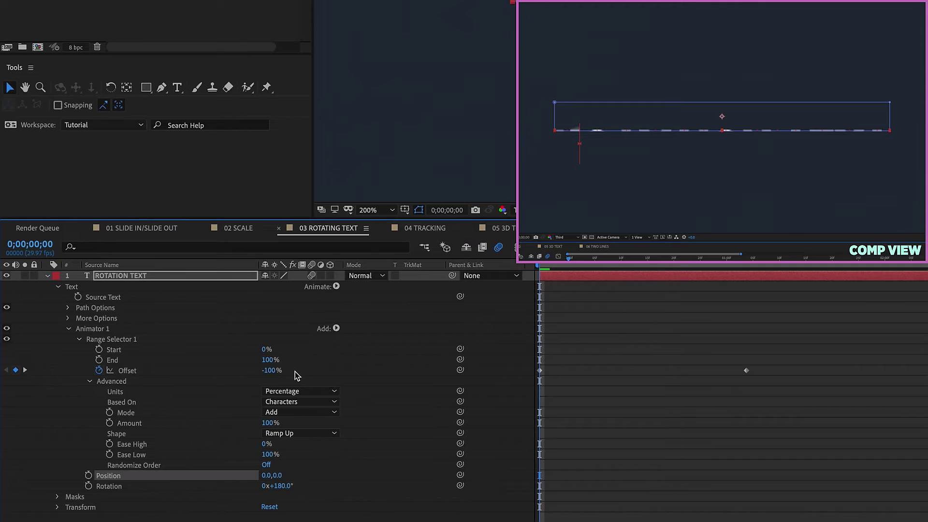
{"action": "left_click", "coordinate": [101, 330]}
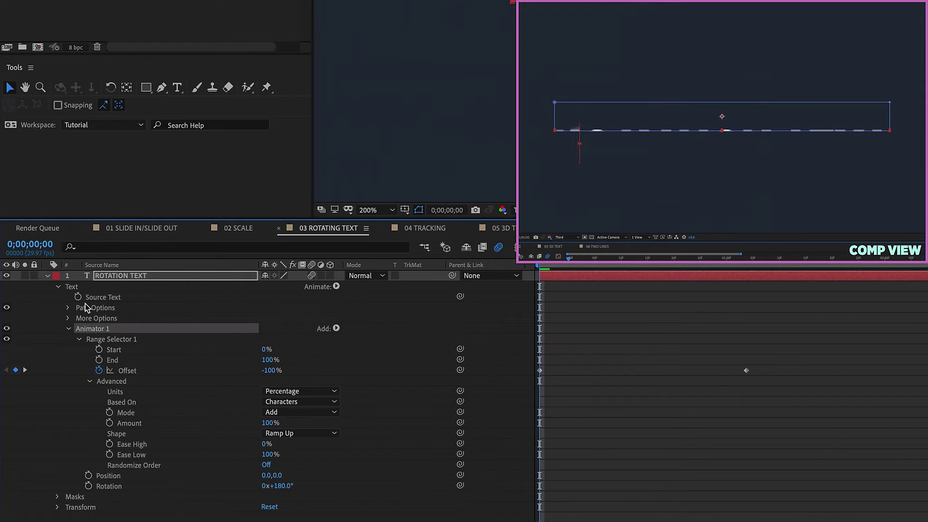
{"action": "left_click", "coordinate": [238, 228]}
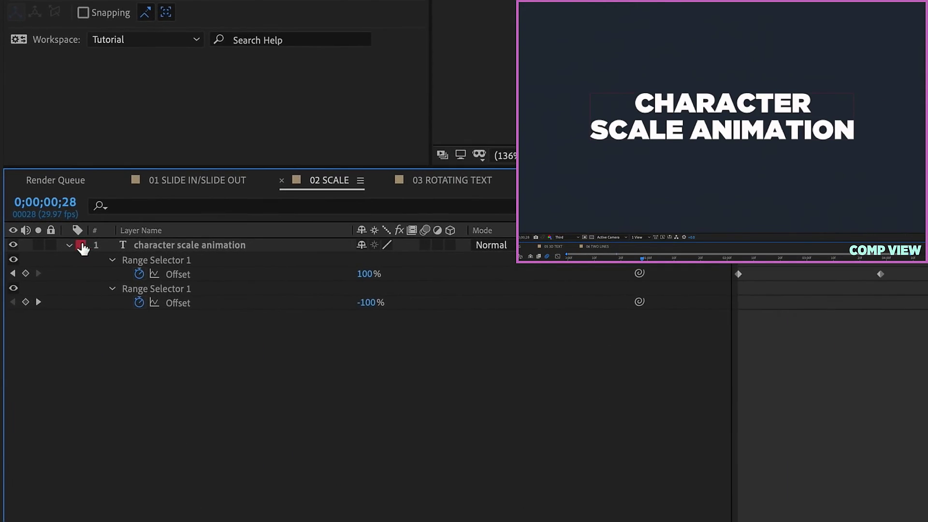
Inspect the 02 SCALE layer's IN and OUT animators and IN's Advanced range, then return to 03 ROTATING TEXT.
{"action": "left_click", "coordinate": [68, 245]}
{"action": "left_click", "coordinate": [97, 317]}
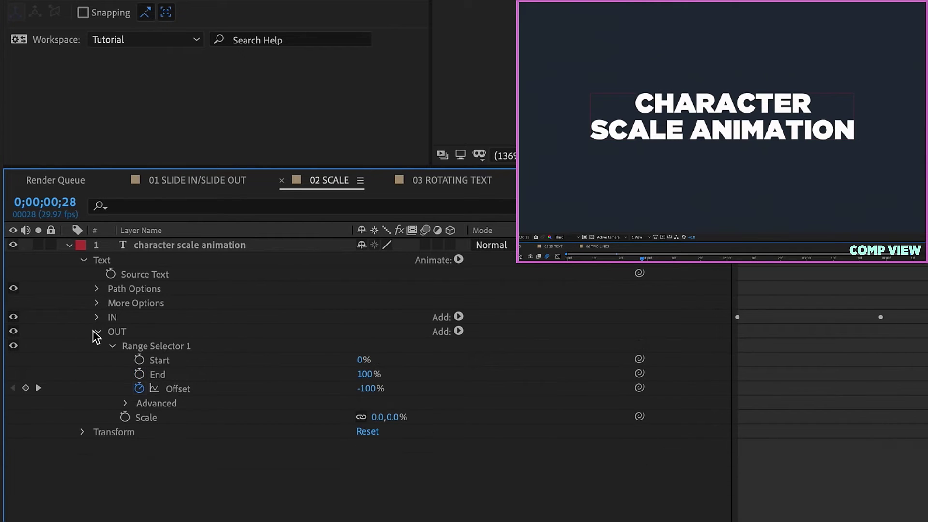
{"action": "left_click", "coordinate": [98, 332]}
{"action": "left_click", "coordinate": [115, 317]}
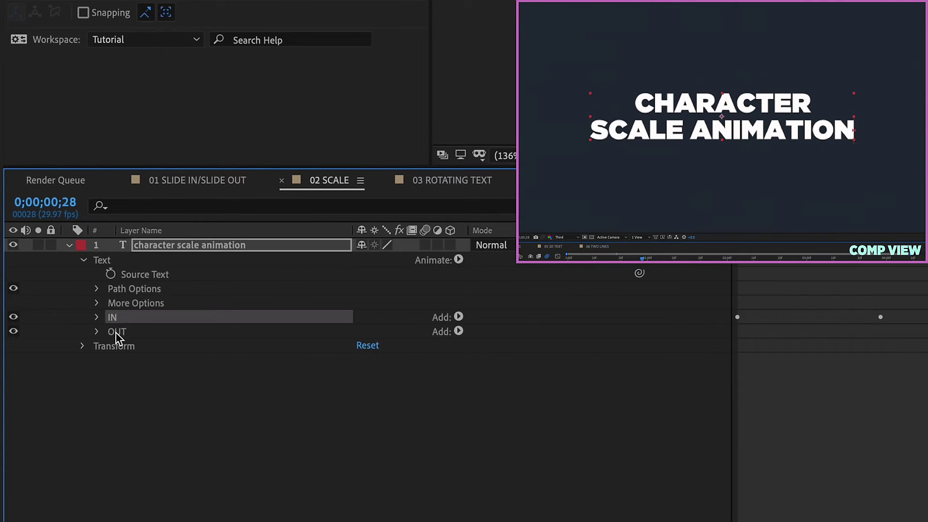
{"action": "left_click", "coordinate": [116, 332]}
{"action": "left_click", "coordinate": [97, 317]}
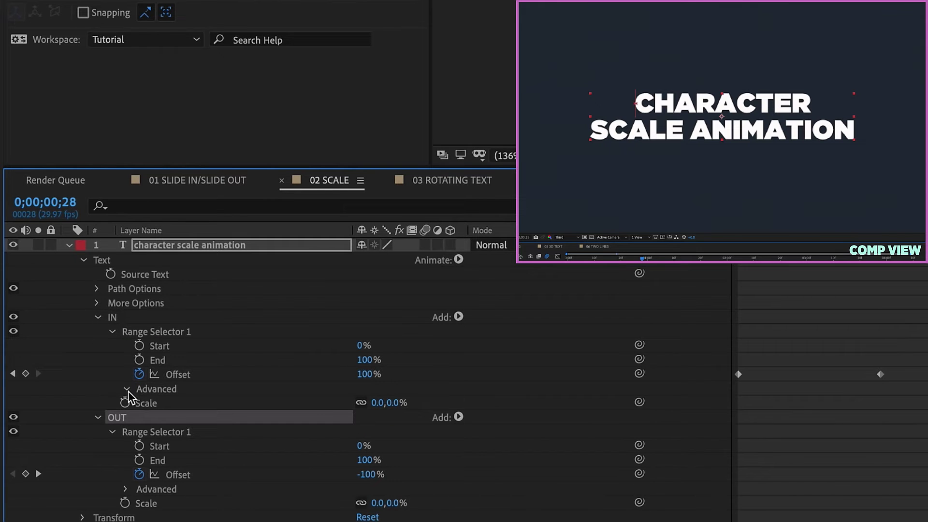
{"action": "left_click", "coordinate": [128, 390]}
{"action": "left_click", "coordinate": [97, 317]}
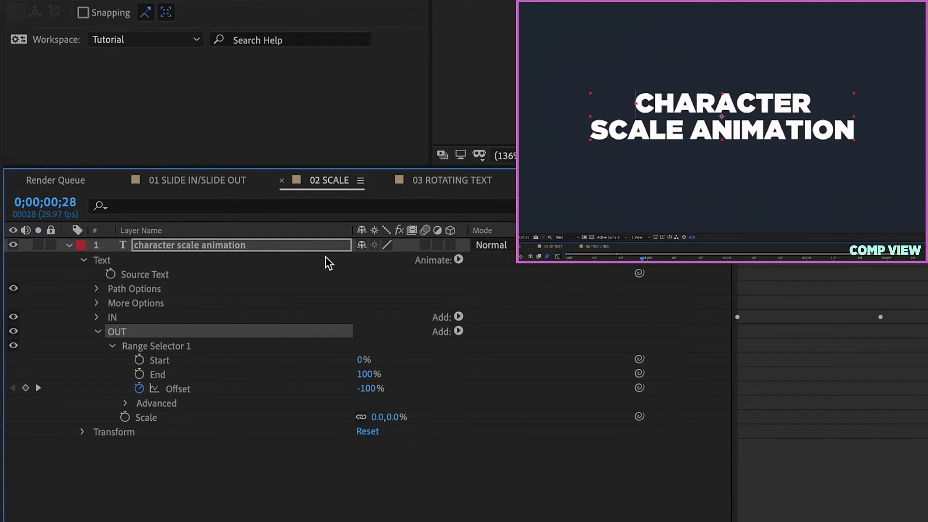
{"action": "left_click", "coordinate": [452, 180]}
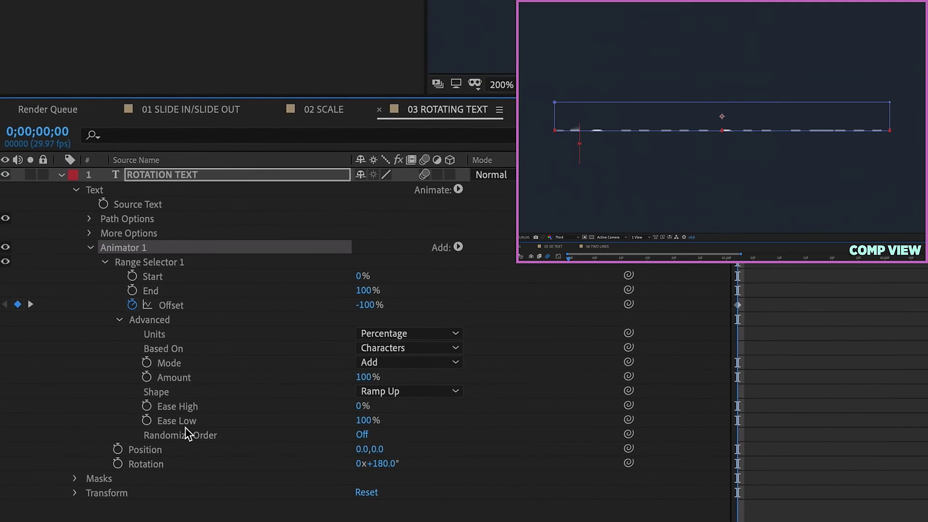
Rename the rotation text's Animator 1 to IN.
{"action": "left_click", "coordinate": [128, 449]}
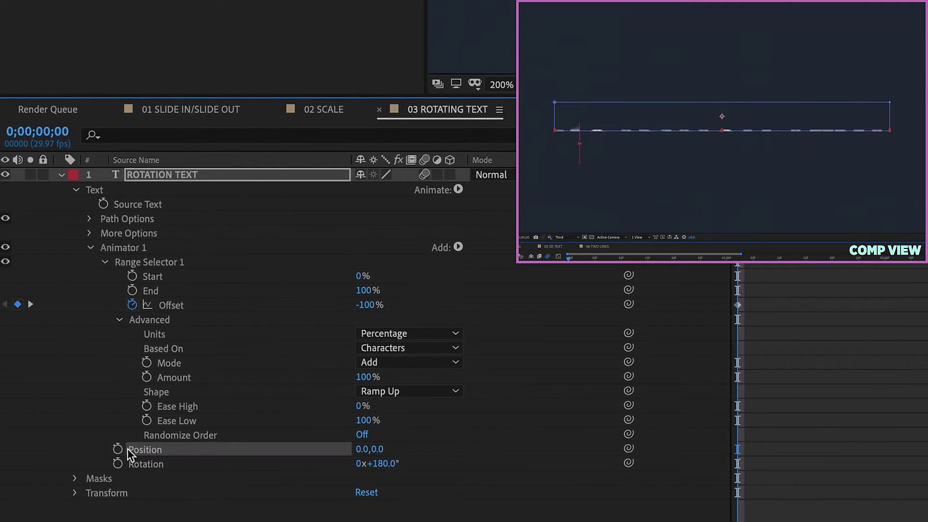
{"action": "left_click", "coordinate": [126, 248]}
{"action": "key", "text": "Return"}
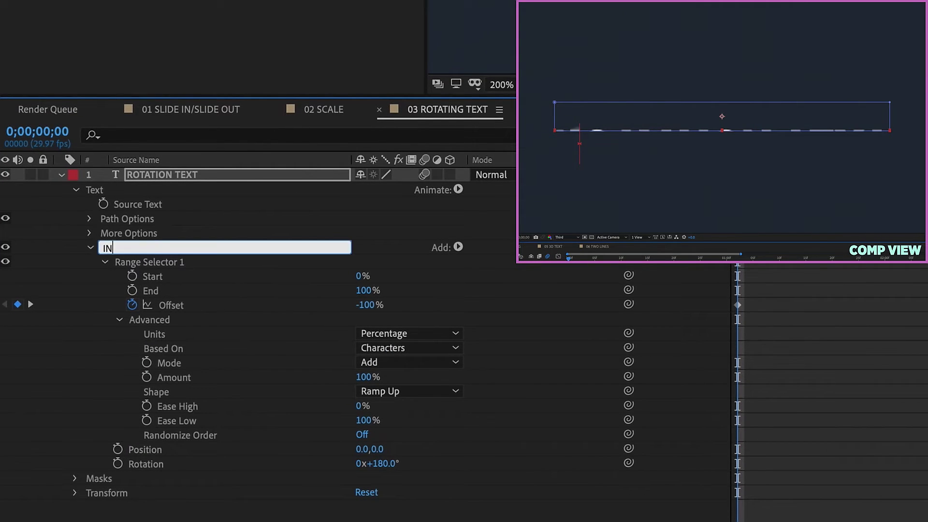
{"action": "left_click", "coordinate": [160, 450]}
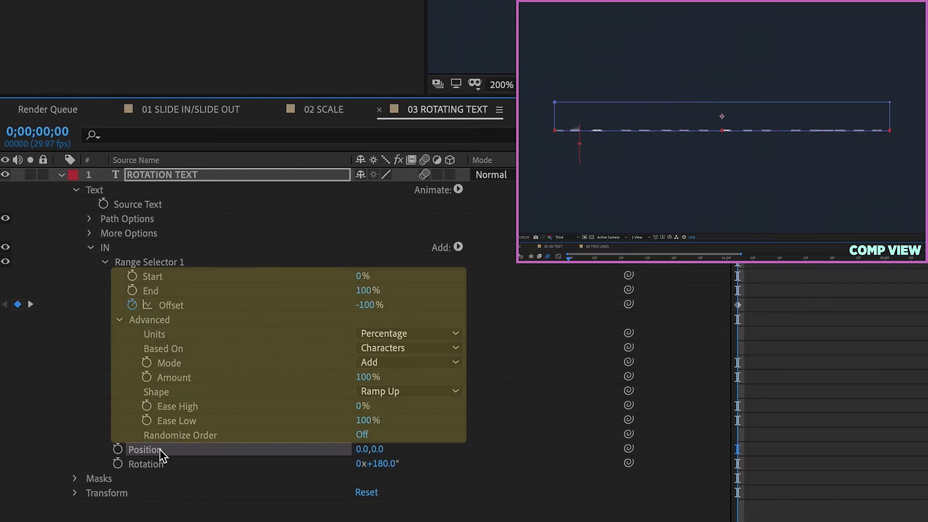
{"action": "left_click", "coordinate": [106, 245]}
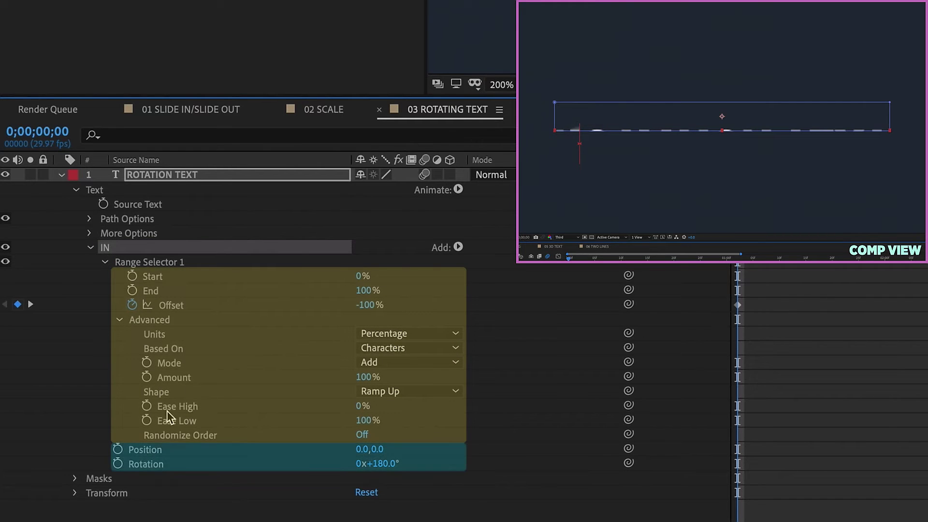
Set the IN animator's Position to 0.0,63.0 and preview from the start.
{"action": "left_click", "coordinate": [144, 454]}
{"action": "left_click_drag", "start_coordinate": [385, 450], "coordinate": [440, 442]}
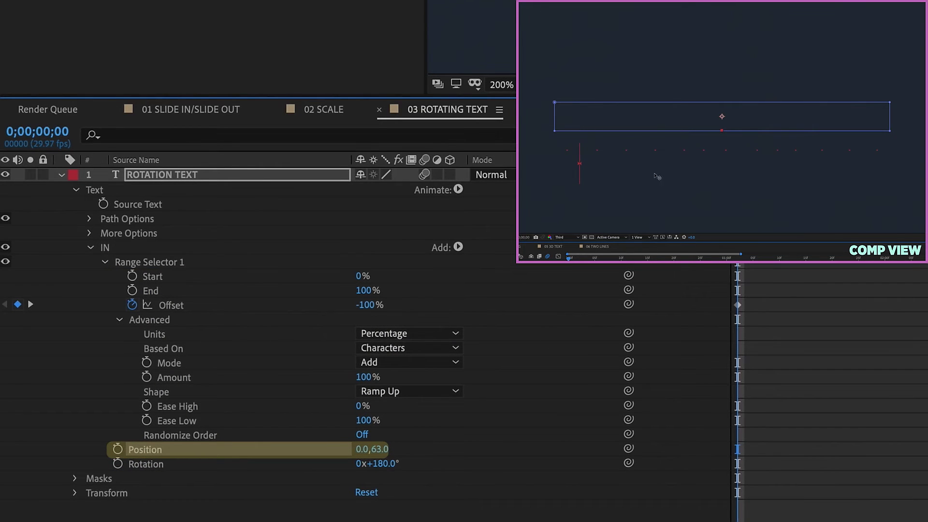
{"action": "key", "text": "space"}
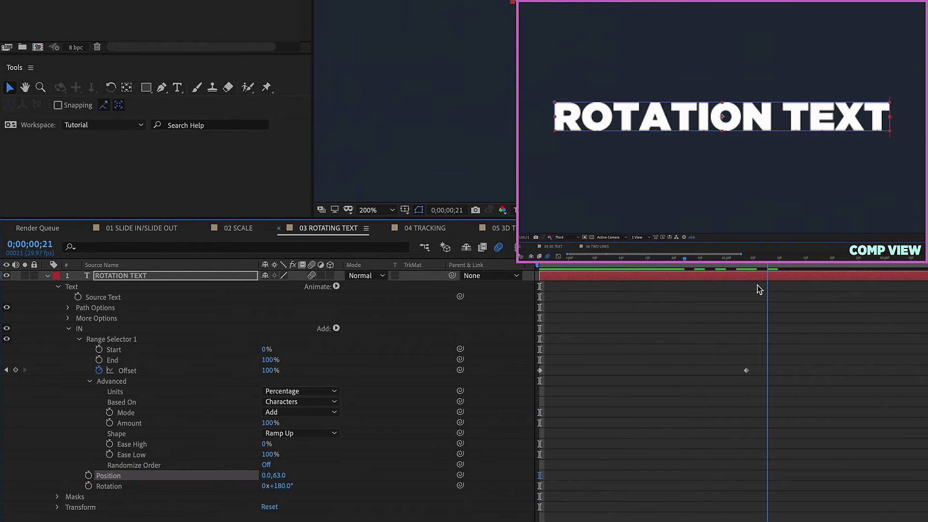
{"action": "key", "text": "shift+Down"}
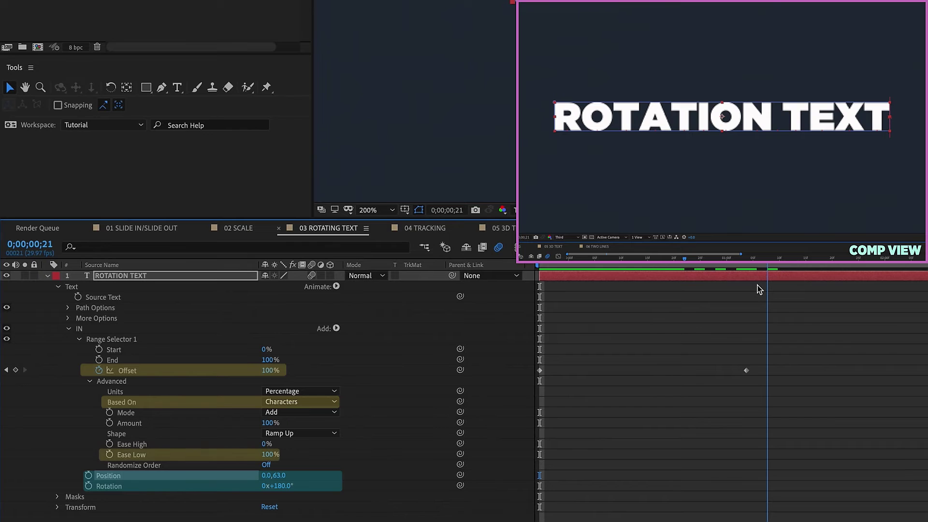
{"action": "left_click", "coordinate": [601, 478]}
{"action": "key", "text": "Home"}
{"action": "key", "text": "space"}
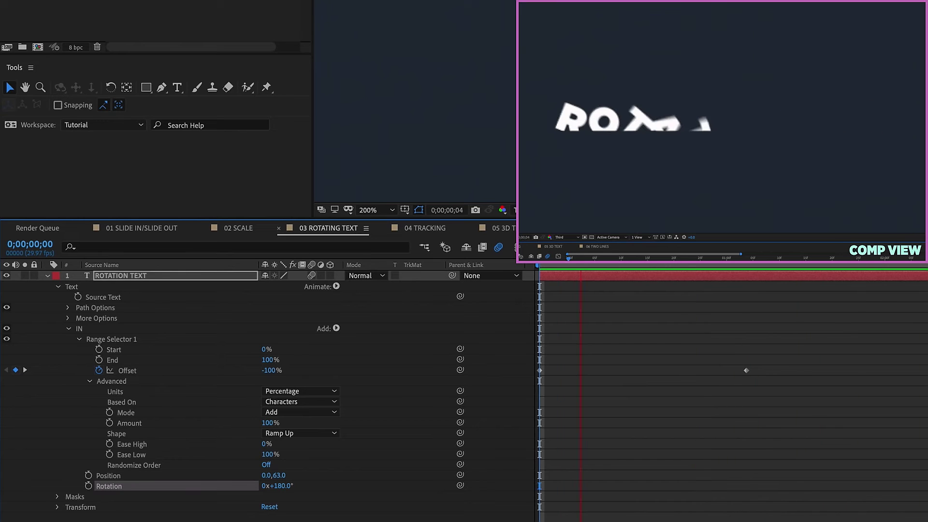
Paste copies of both Offset keyframes at one second and time-reverse them.
{"action": "key", "text": "space"}
{"action": "left_click_drag", "start_coordinate": [771, 358], "coordinate": [503, 394]}
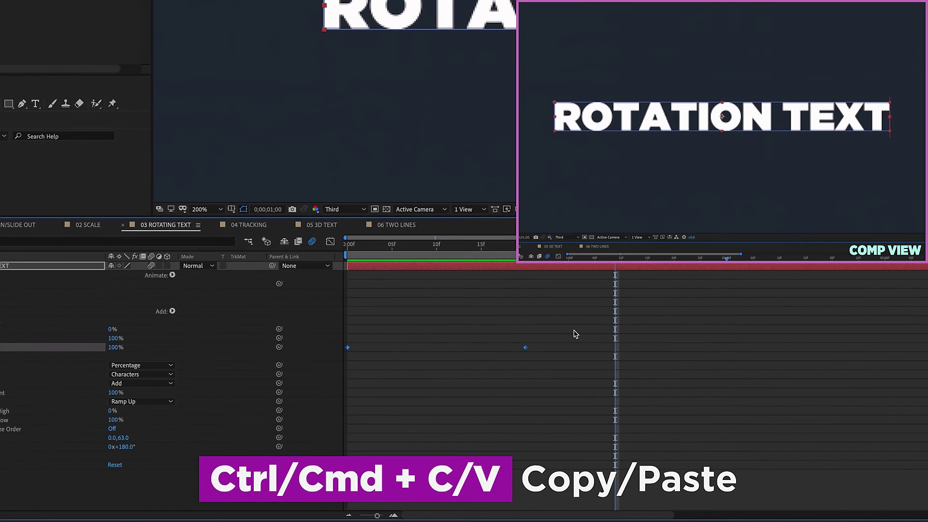
{"action": "key", "text": "ctrl+v"}
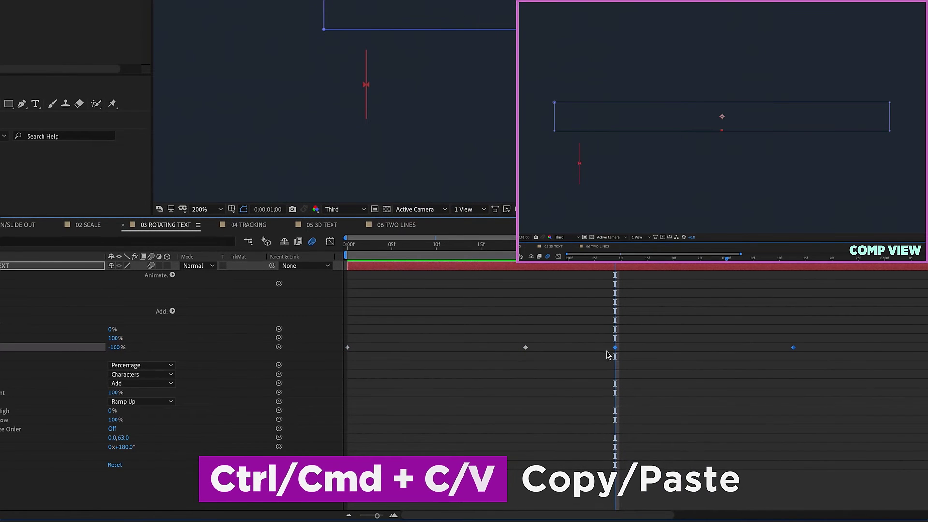
{"action": "right_click", "coordinate": [615, 346]}
{"action": "mouse_move", "coordinate": [596, 469]}
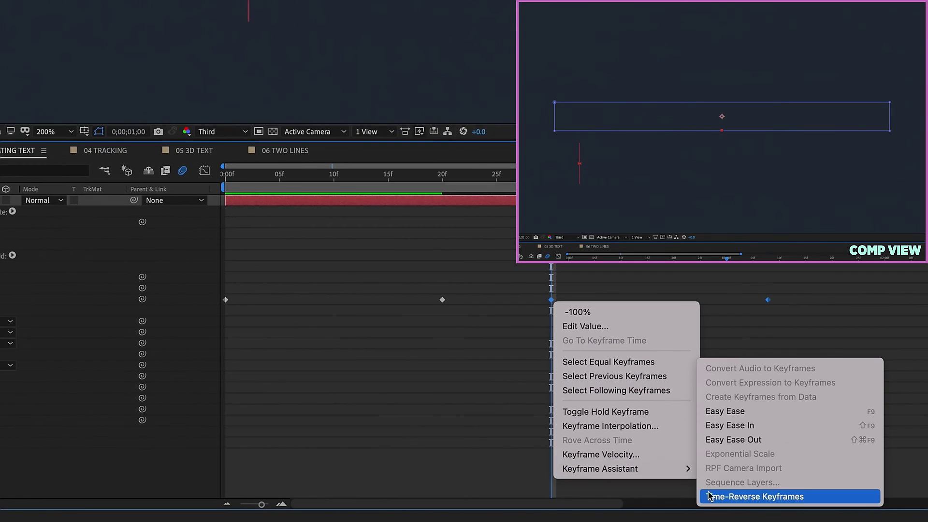
{"action": "left_click", "coordinate": [720, 496]}
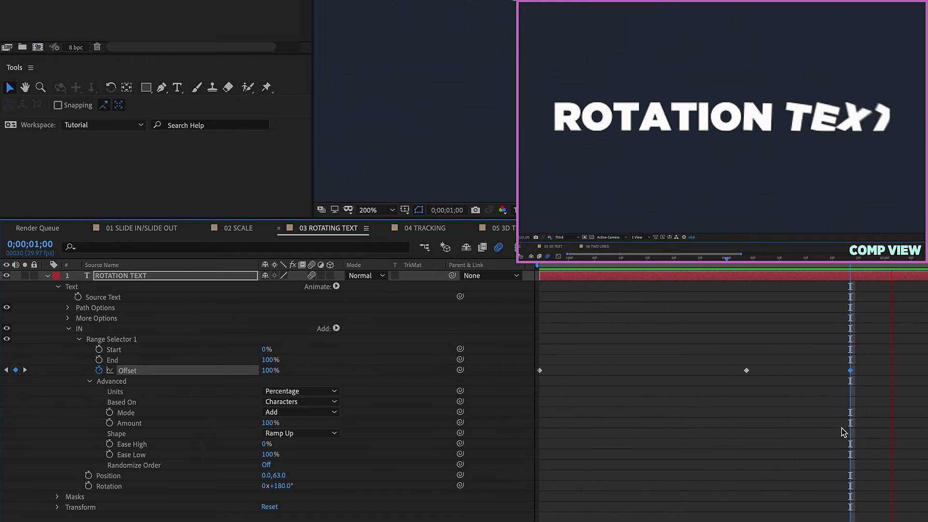
Set the viewer to 136%, preview the in-and-out rotation, and collapse the Text group.
{"action": "left_click", "coordinate": [375, 212]}
{"action": "left_click", "coordinate": [377, 227]}
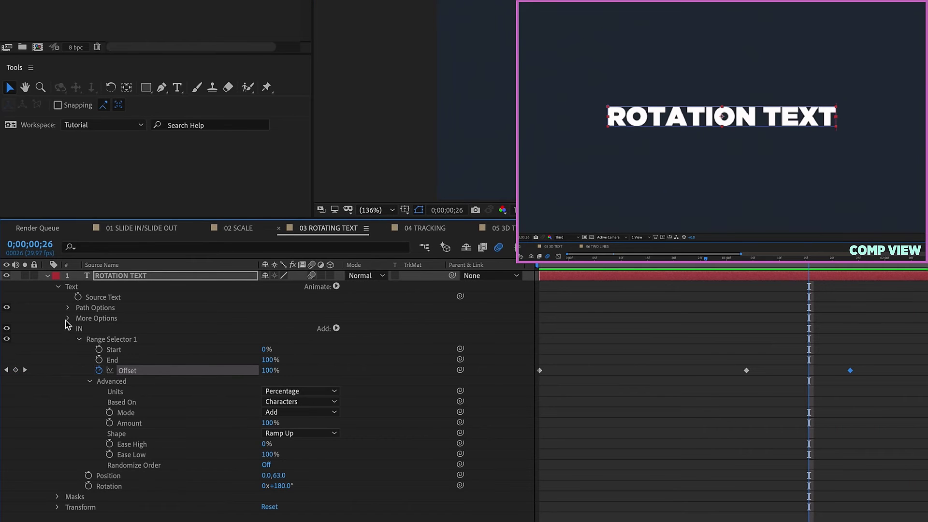
{"action": "left_click", "coordinate": [58, 286]}
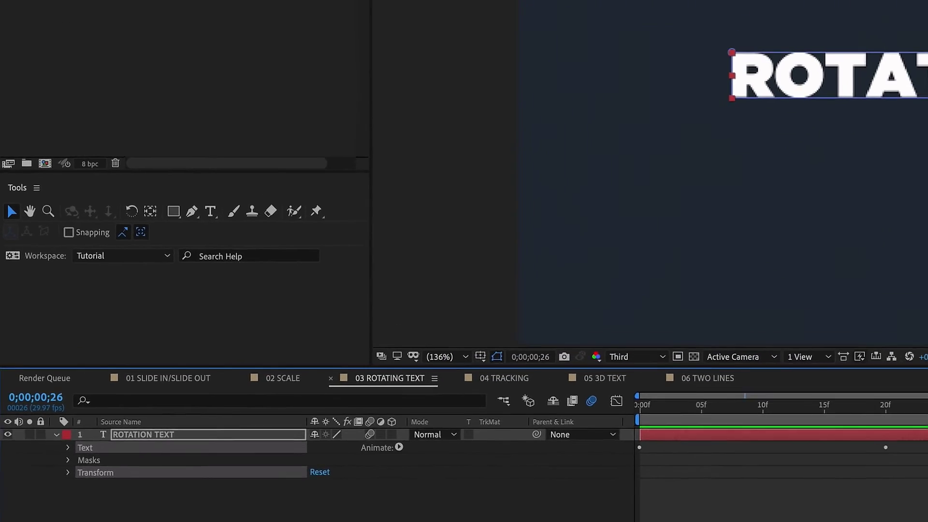
Save the animation as preset TextAn_Rotation.ffx in the 7_Minute_AE folder.
{"action": "left_click", "coordinate": [281, 10]}
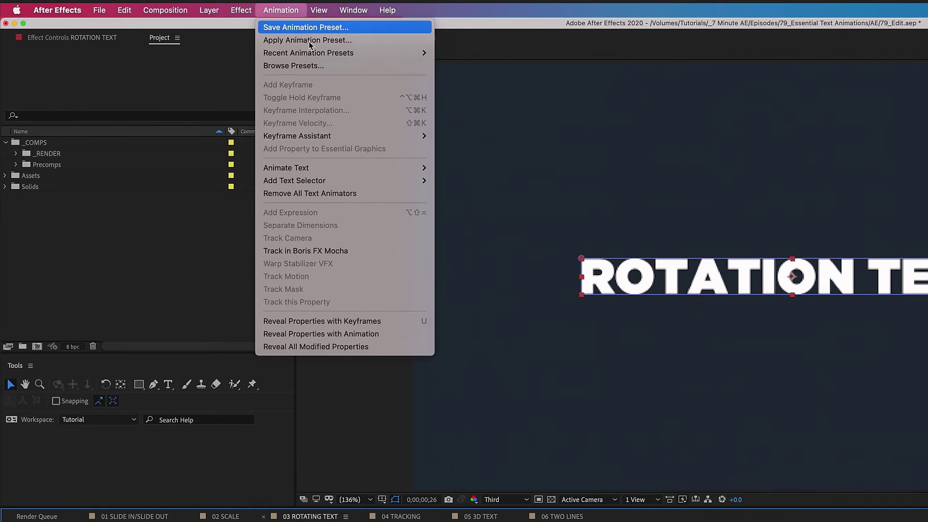
{"action": "left_click", "coordinate": [307, 27]}
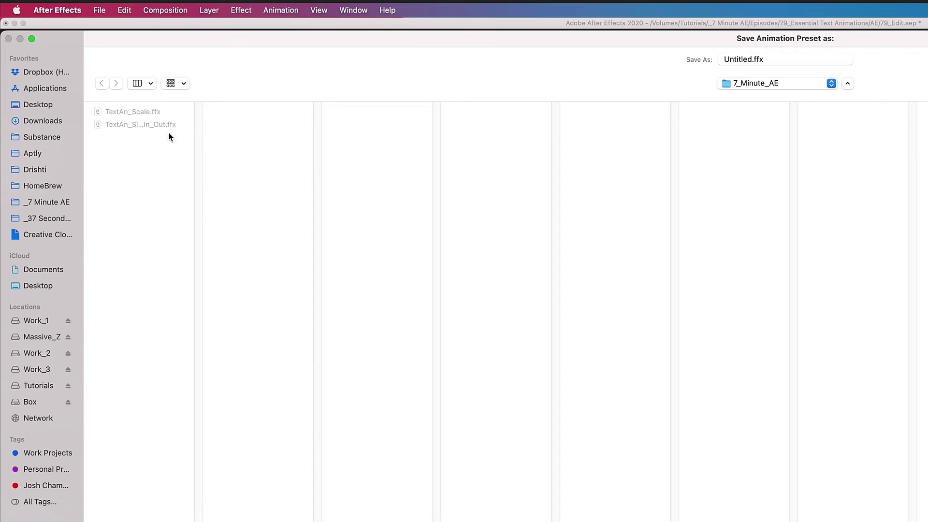
{"action": "left_click", "coordinate": [145, 112]}
{"action": "left_click", "coordinate": [773, 57]}
{"action": "left_click_drag", "start_coordinate": [752, 58], "coordinate": [834, 56]}
{"action": "type", "text": "Rotatio"}
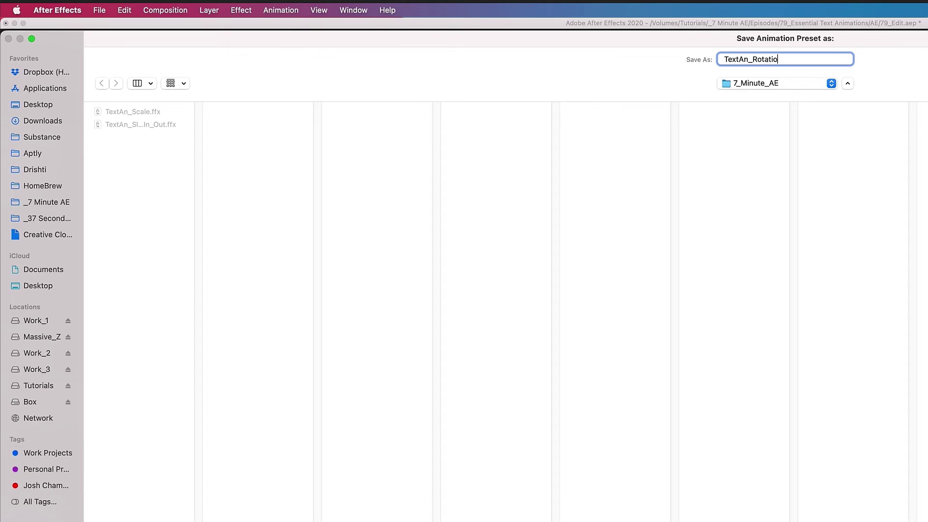
{"action": "type", "text": "n"}
{"action": "key", "text": "Return"}
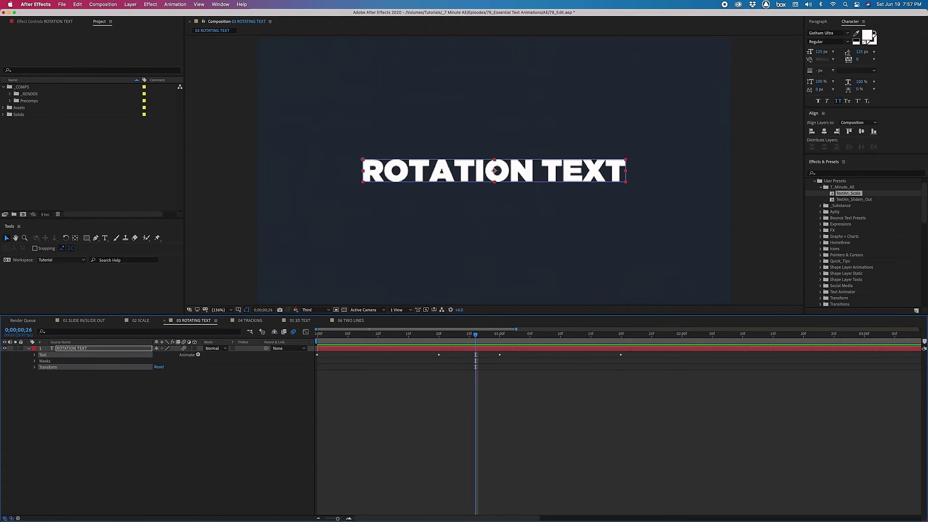
Delete the ROTATION TEXT layer and apply the TextAn_Rotation user preset from 7_Minute_AE.
{"action": "left_click", "coordinate": [130, 350]}
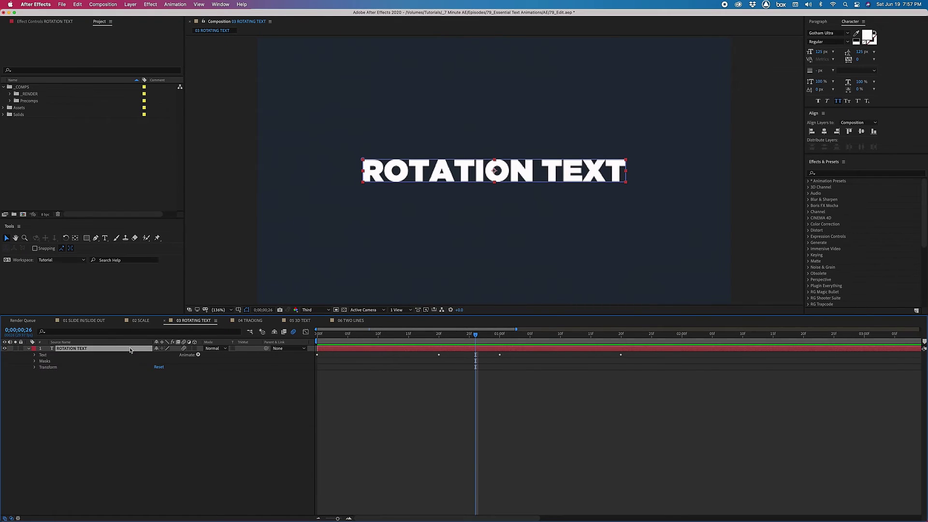
{"action": "key", "text": "Delete"}
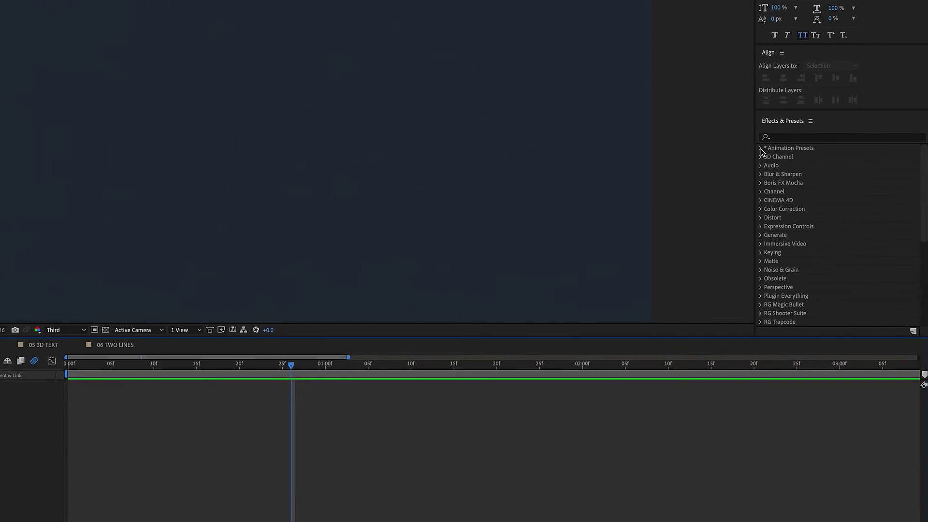
{"action": "left_click", "coordinate": [807, 180]}
{"action": "left_click", "coordinate": [702, 124]}
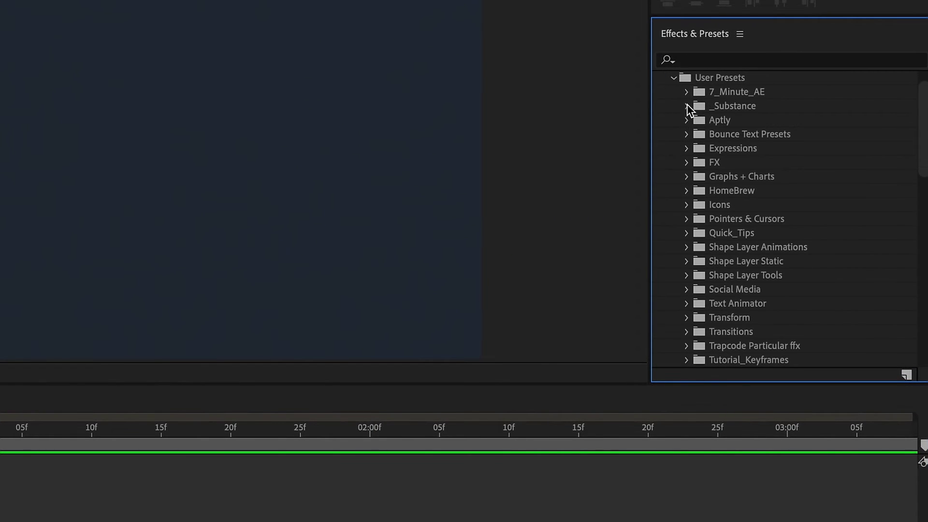
{"action": "left_click", "coordinate": [686, 91]}
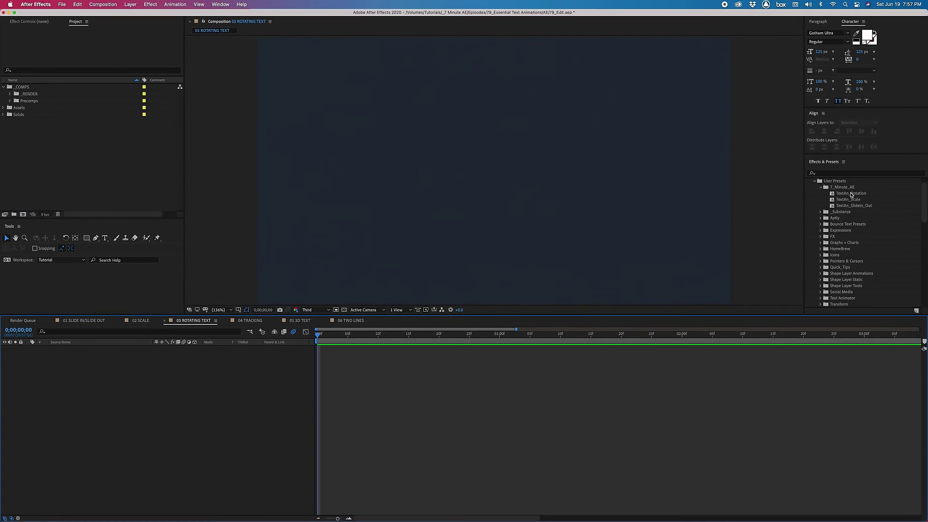
{"action": "double_click", "coordinate": [851, 193]}
Reveal the new layer's four Offset keyframes and begin editing its text.
{"action": "key", "text": "u"}
{"action": "left_click_drag", "start_coordinate": [318, 334], "coordinate": [456, 334]}
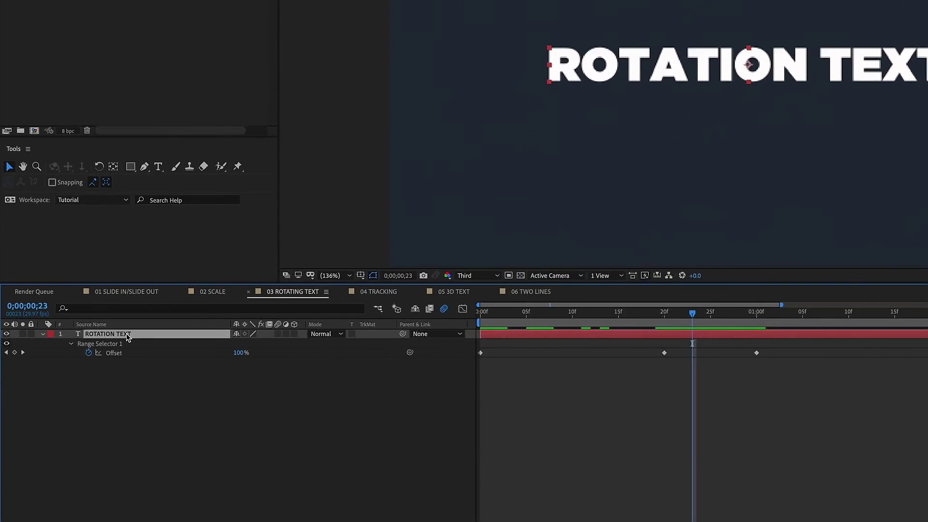
{"action": "double_click", "coordinate": [127, 337]}
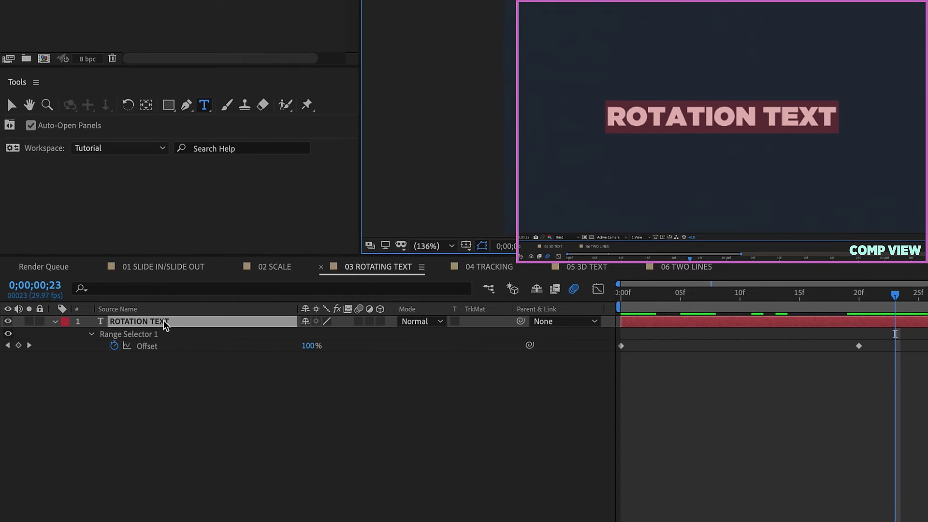
Change the text to a person's full name and add a new mask to the layer.
{"action": "type", "text": "jeff knight"}
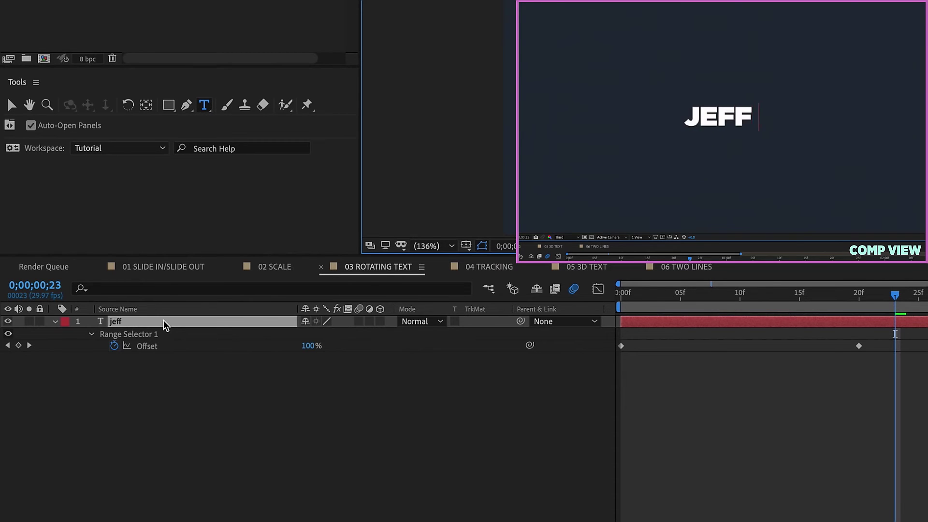
{"action": "left_click", "coordinate": [163, 320]}
{"action": "key", "text": "Return"}
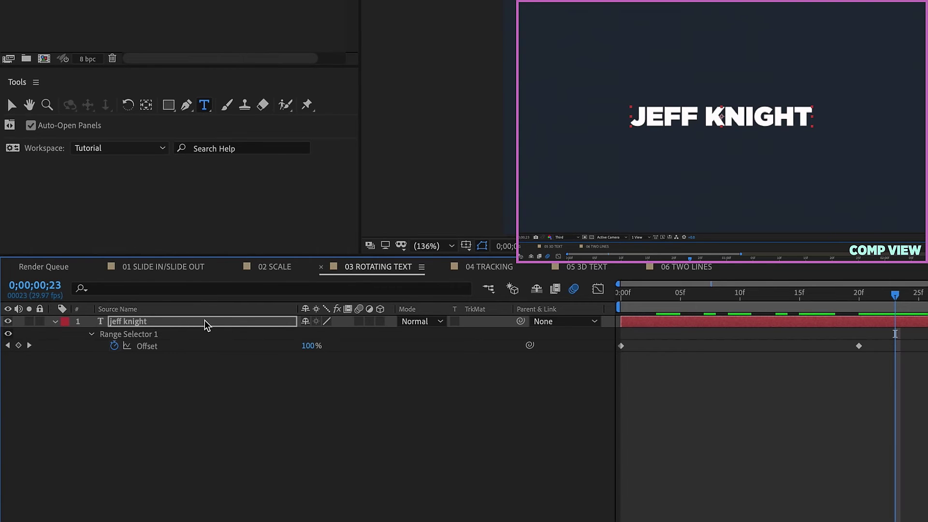
{"action": "right_click", "coordinate": [205, 320]}
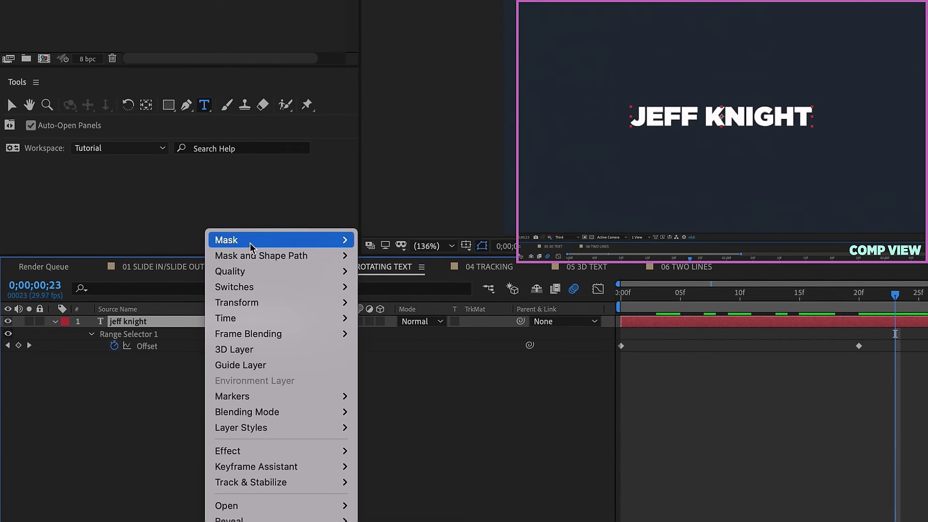
{"action": "mouse_move", "coordinate": [227, 240]}
{"action": "left_click", "coordinate": [429, 242]}
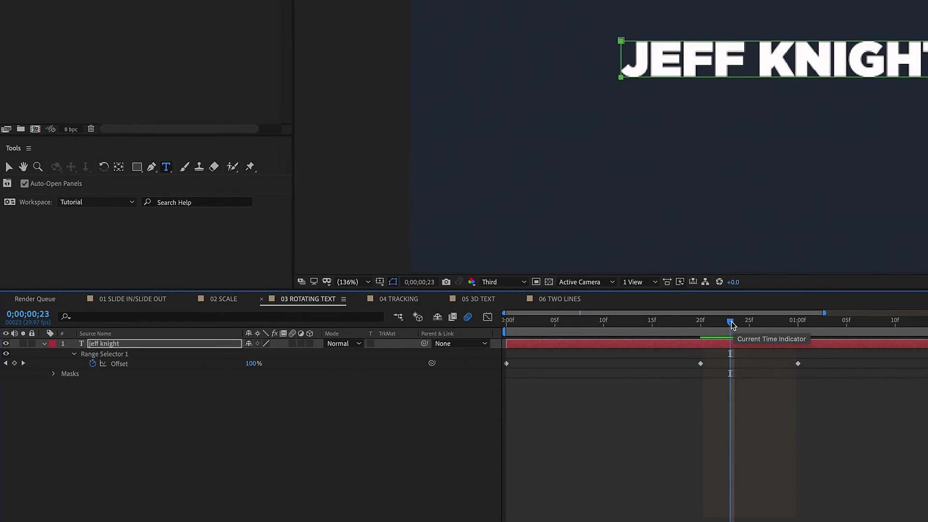
Scrub the timeline to check the mask, then delete it and return to frame 0.
{"action": "left_click_drag", "start_coordinate": [730, 323], "coordinate": [719, 324]}
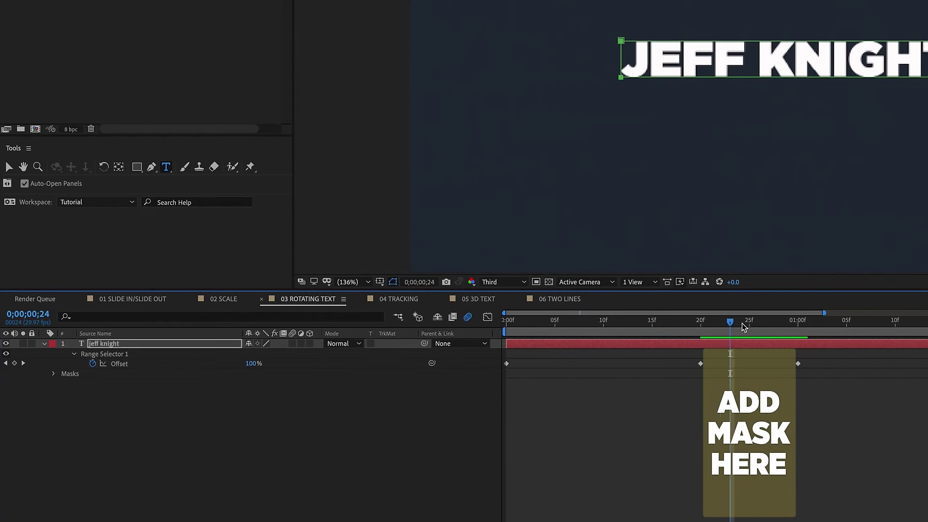
{"action": "left_click", "coordinate": [761, 330]}
{"action": "left_click_drag", "start_coordinate": [758, 324], "coordinate": [729, 338]}
{"action": "left_click", "coordinate": [67, 375]}
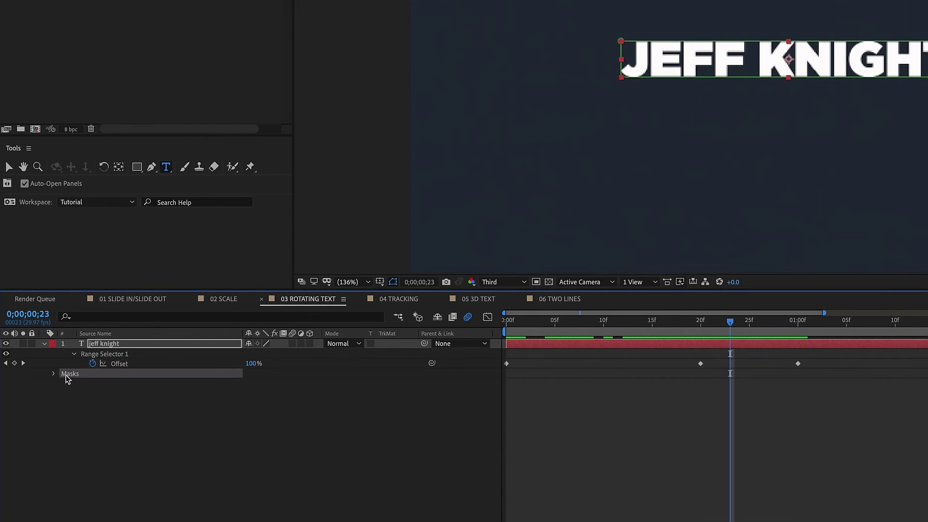
{"action": "key", "text": "Delete"}
{"action": "left_click_drag", "start_coordinate": [579, 325], "coordinate": [494, 334]}
Add a new mask at frame 0 and scrub to frame 24 to check the masked text.
{"action": "right_click", "coordinate": [527, 344]}
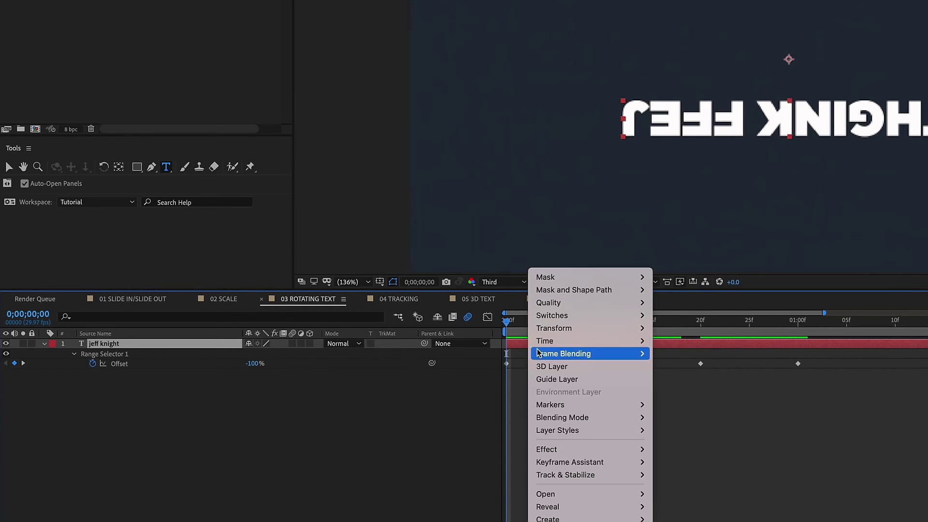
{"action": "mouse_move", "coordinate": [577, 277]}
{"action": "left_click", "coordinate": [675, 277]}
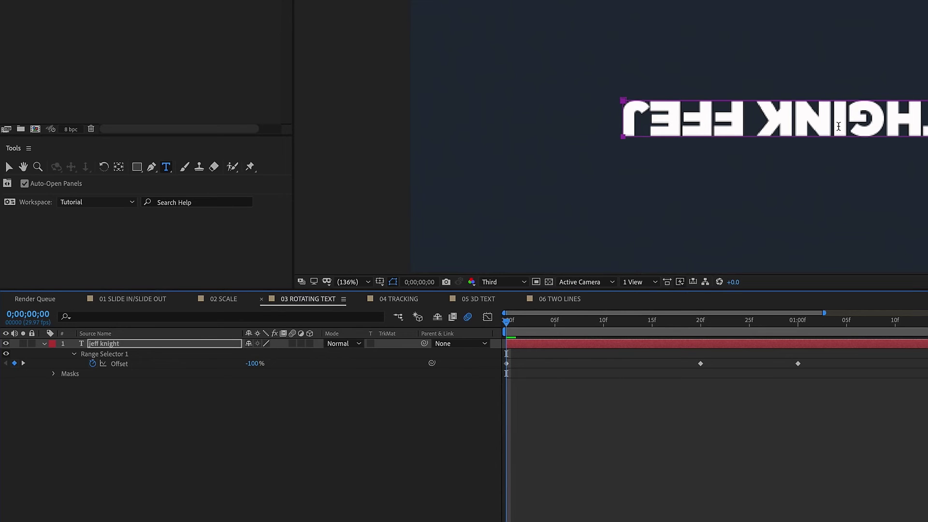
{"action": "left_click_drag", "start_coordinate": [666, 331], "coordinate": [683, 332]}
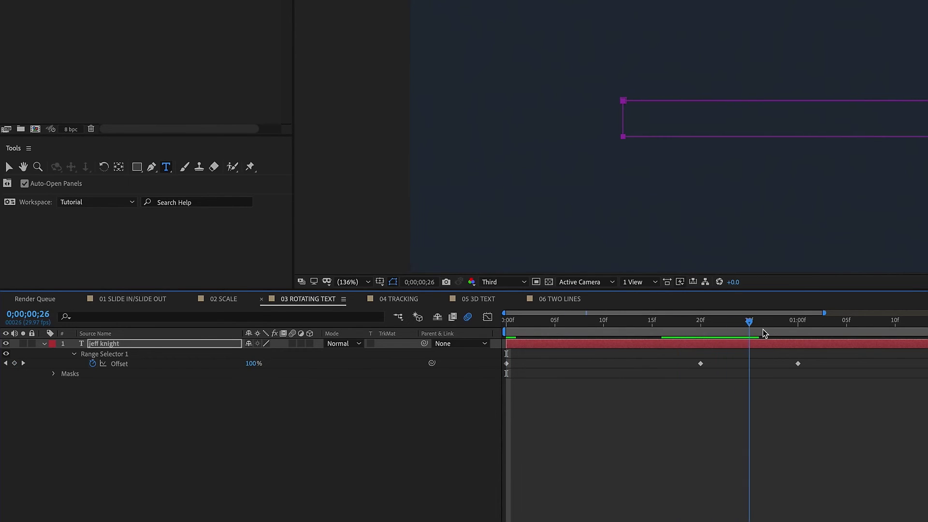
{"action": "left_click_drag", "start_coordinate": [564, 333], "coordinate": [700, 333]}
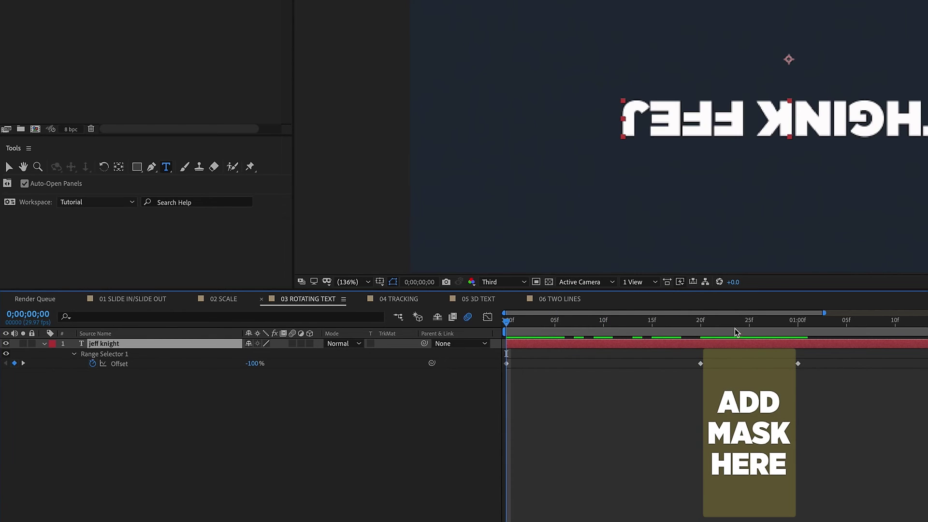
{"action": "left_click_drag", "start_coordinate": [735, 331], "coordinate": [739, 325]}
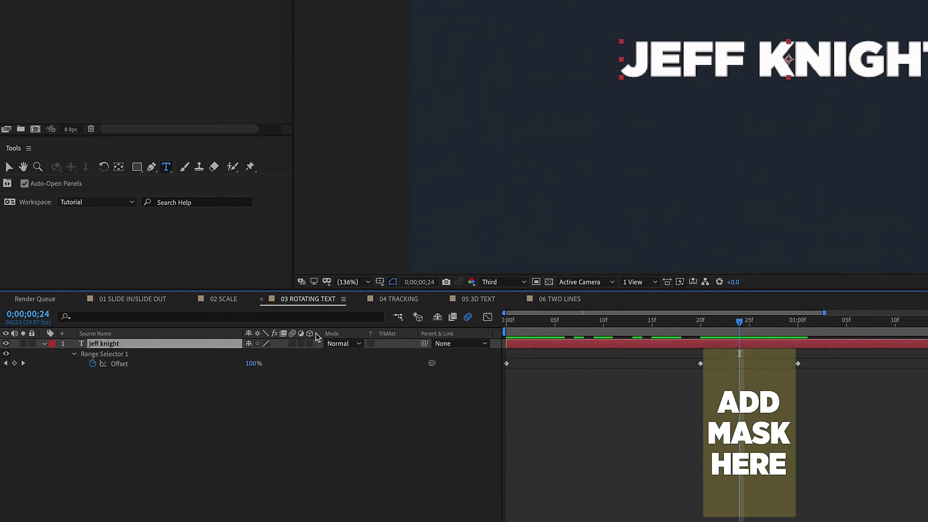
Add a new mask to the text layer at frame 24.
{"action": "right_click", "coordinate": [229, 344]}
{"action": "mouse_move", "coordinate": [266, 278]}
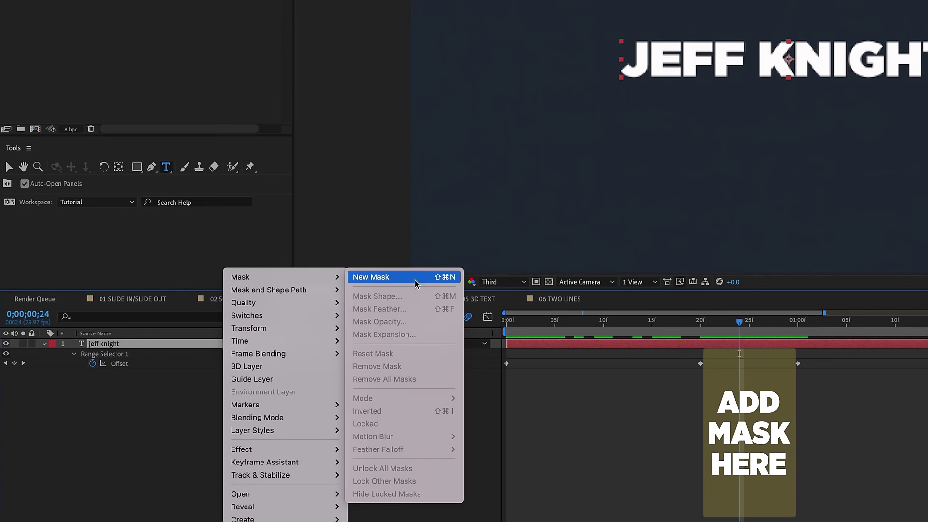
{"action": "key", "text": "Return"}
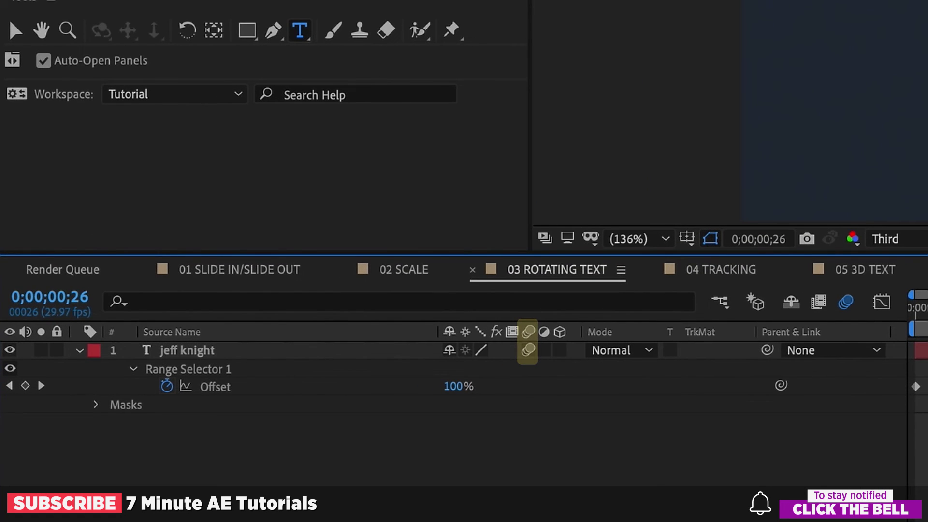
Preview the finished masked rotation text animation.
{"action": "key", "text": "space"}
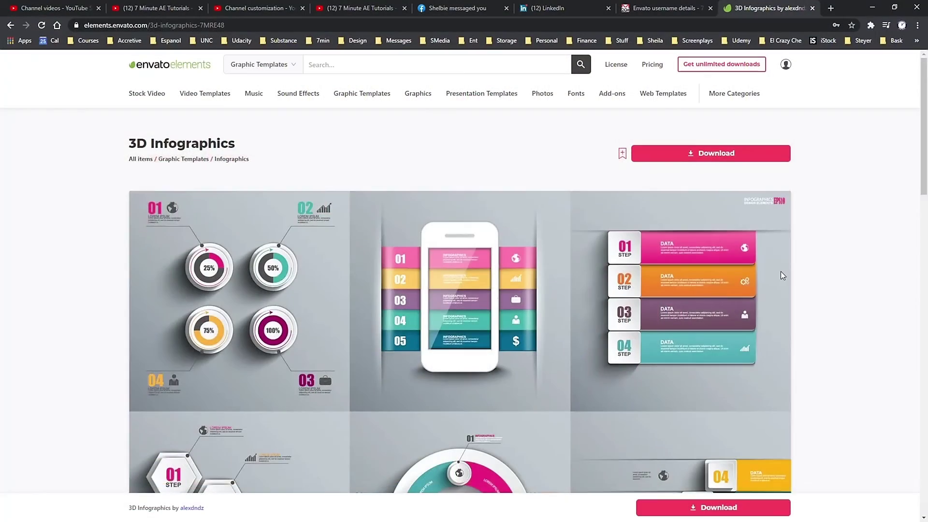
Scroll through the Envato Elements stock item pages.
{"action": "scroll", "coordinate": [782, 267], "scroll_direction": "down", "scroll_amount": 2}
{"action": "scroll", "coordinate": [784, 267], "scroll_direction": "down", "scroll_amount": 5}
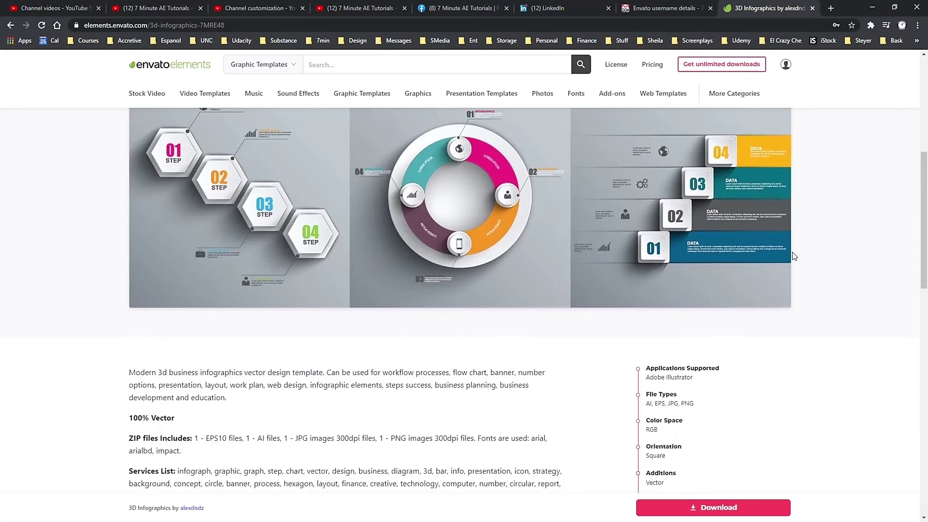
{"action": "scroll", "coordinate": [794, 256], "scroll_direction": "up", "scroll_amount": 5}
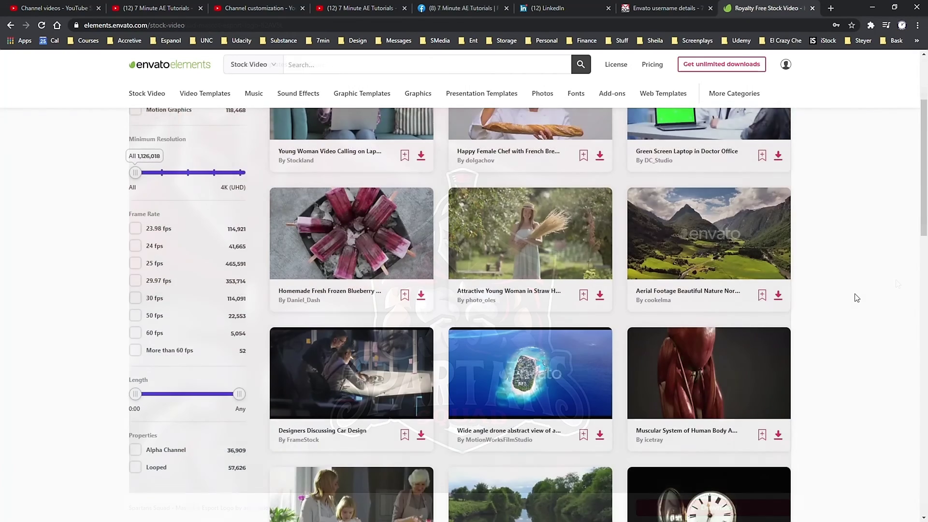
{"action": "scroll", "coordinate": [856, 295], "scroll_direction": "down", "scroll_amount": 7}
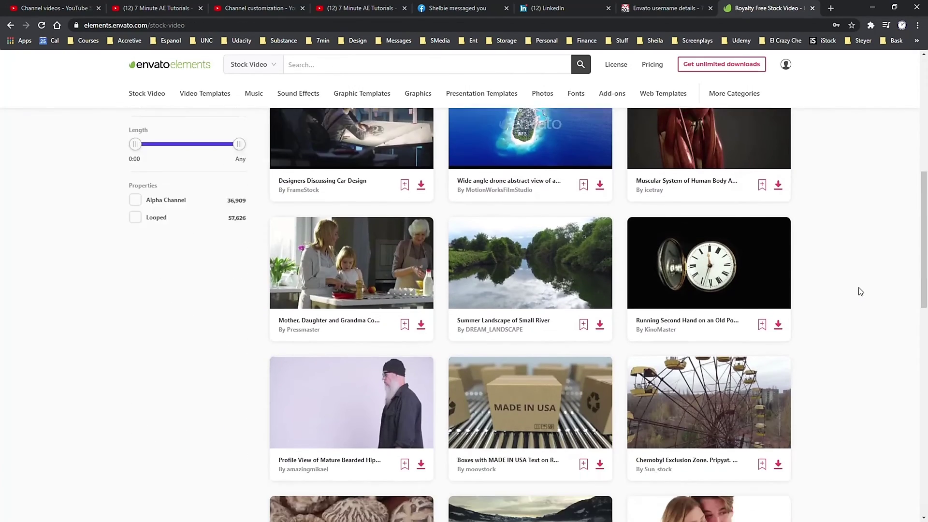
{"action": "scroll", "coordinate": [864, 288], "scroll_direction": "down", "scroll_amount": 2}
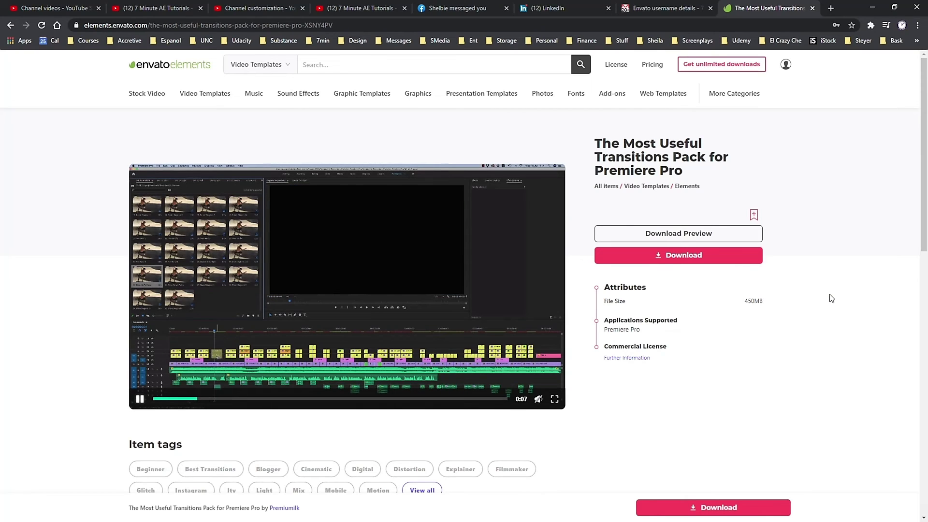
{"action": "mouse_move", "coordinate": [155, 100]}
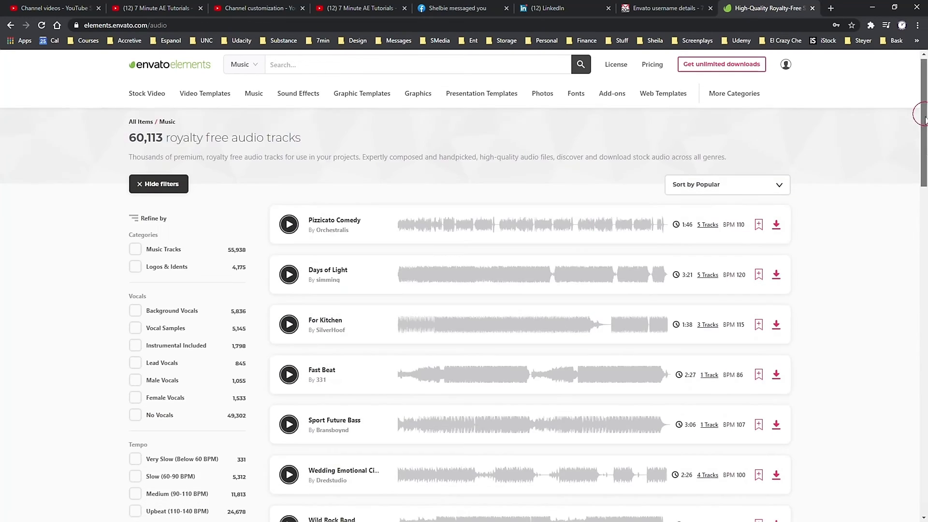
{"action": "left_click_drag", "start_coordinate": [924, 119], "coordinate": [918, 285]}
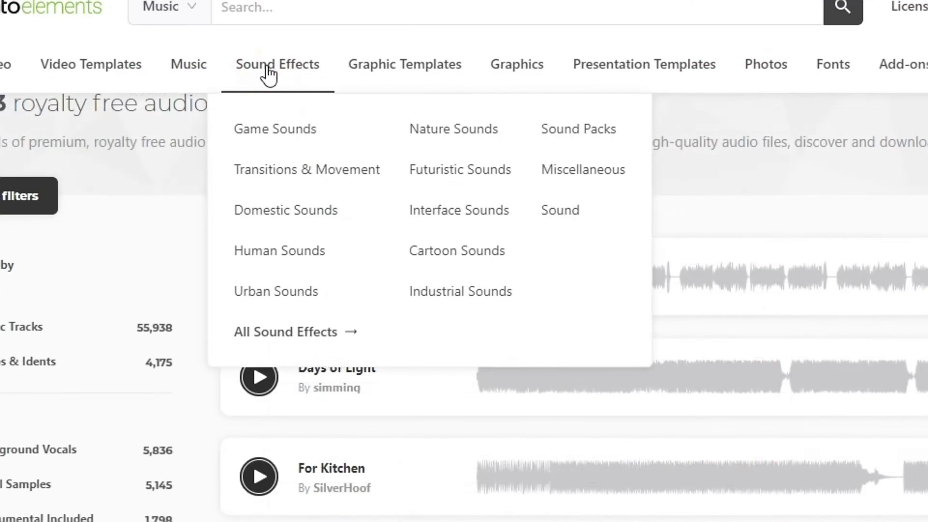
Open the Sound Effects catalogue and play, then stop, the Ice Skating Spins 3 preview.
{"action": "left_click", "coordinate": [295, 95]}
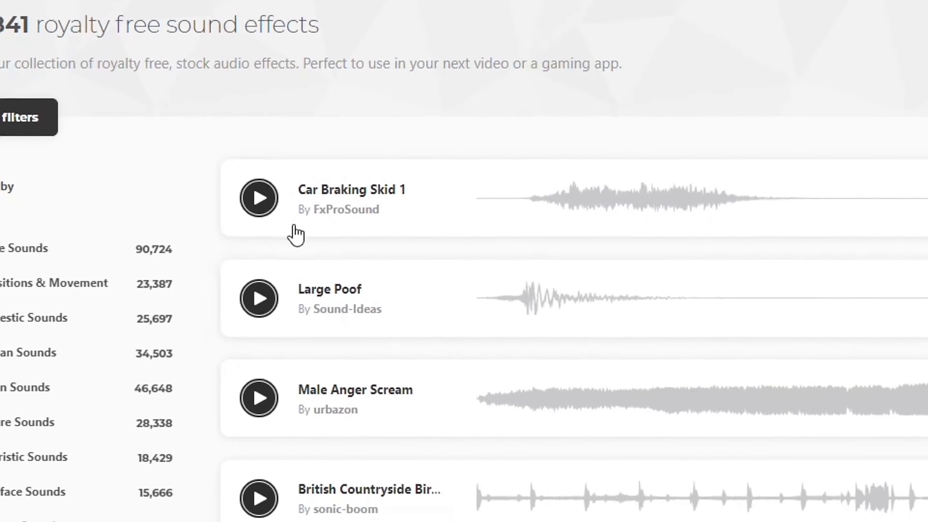
{"action": "scroll", "coordinate": [238, 310], "scroll_direction": "down", "scroll_amount": 5}
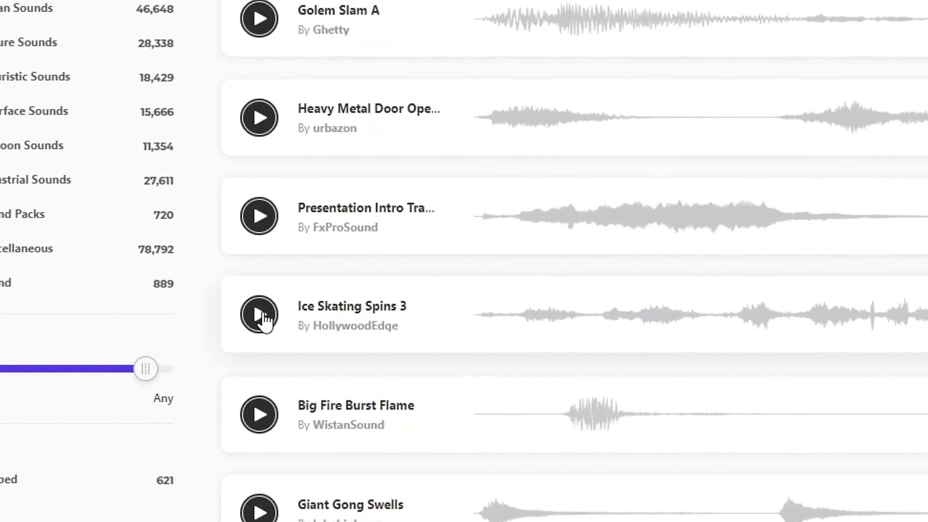
{"action": "left_click", "coordinate": [260, 321]}
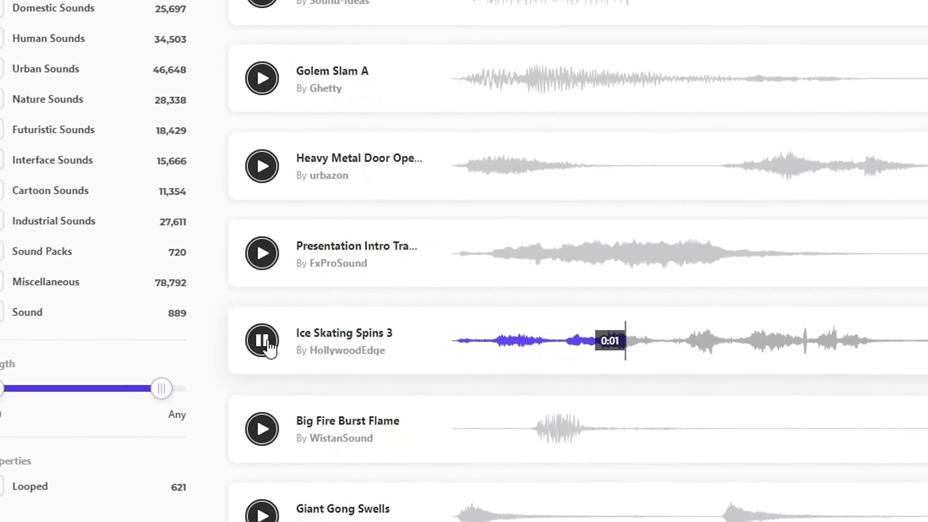
{"action": "left_click", "coordinate": [264, 328]}
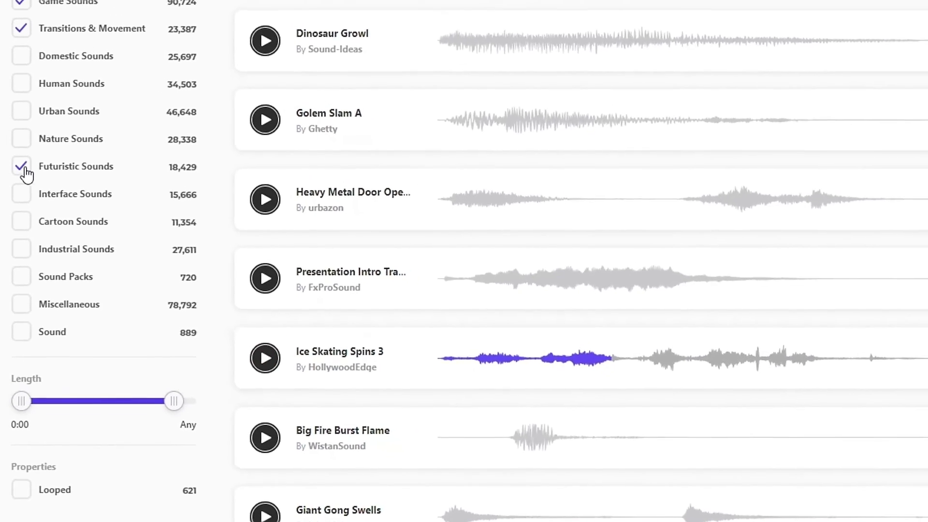
Filter sound effects by Game Sounds and Transitions & Movement, then clear Game Sounds.
{"action": "left_click", "coordinate": [21, 167]}
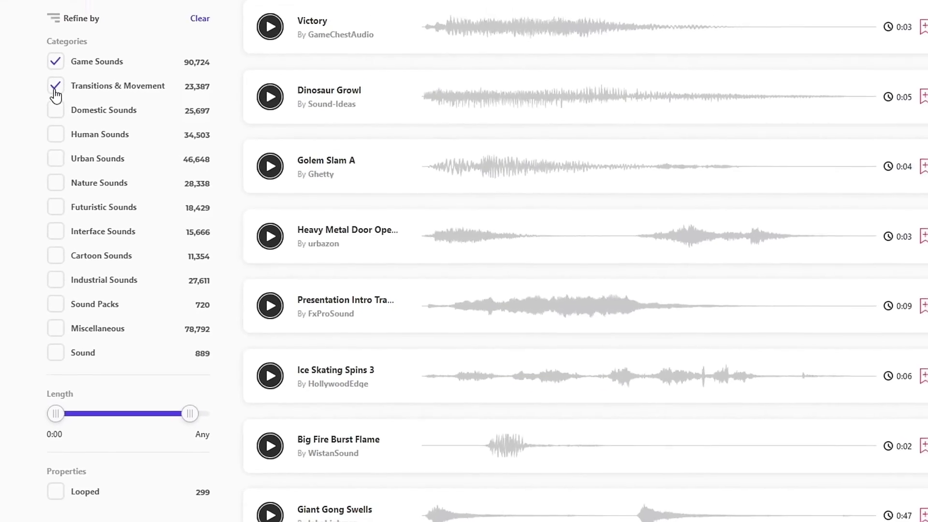
{"action": "left_click", "coordinate": [20, 1]}
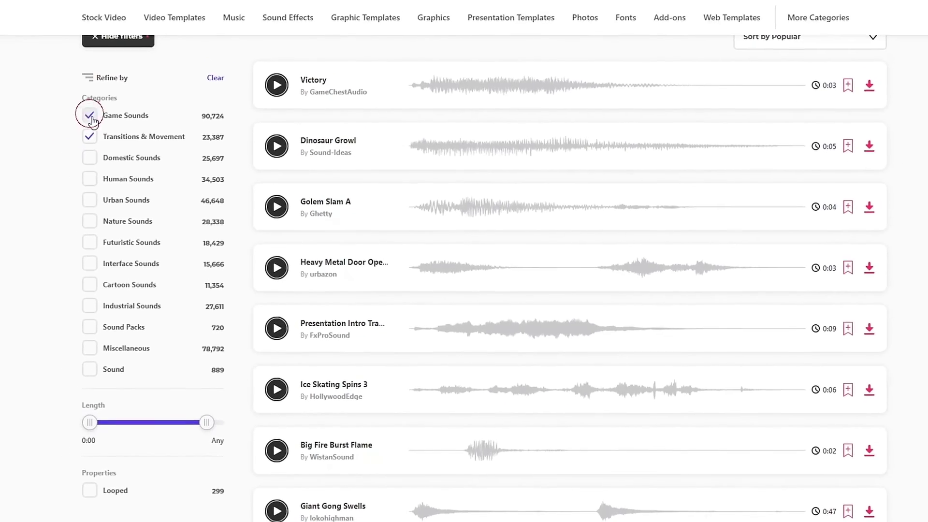
{"action": "left_click", "coordinate": [90, 136]}
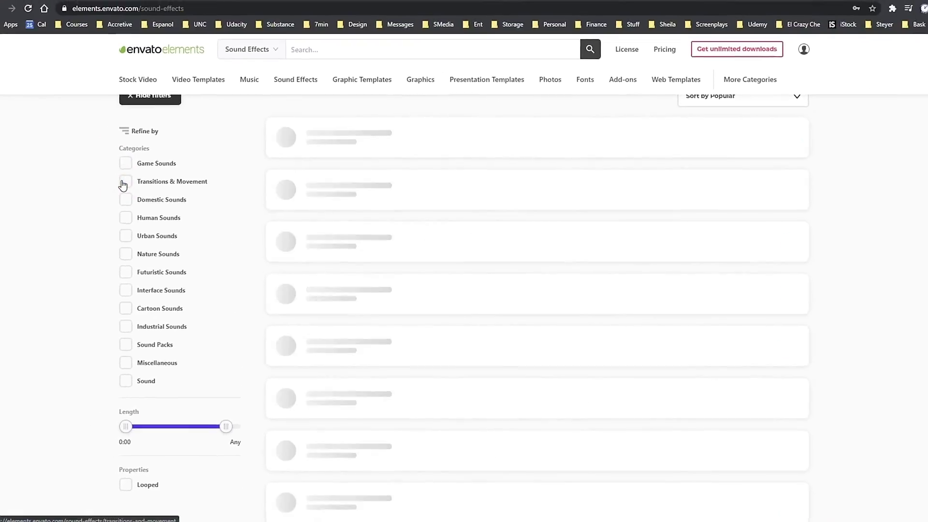